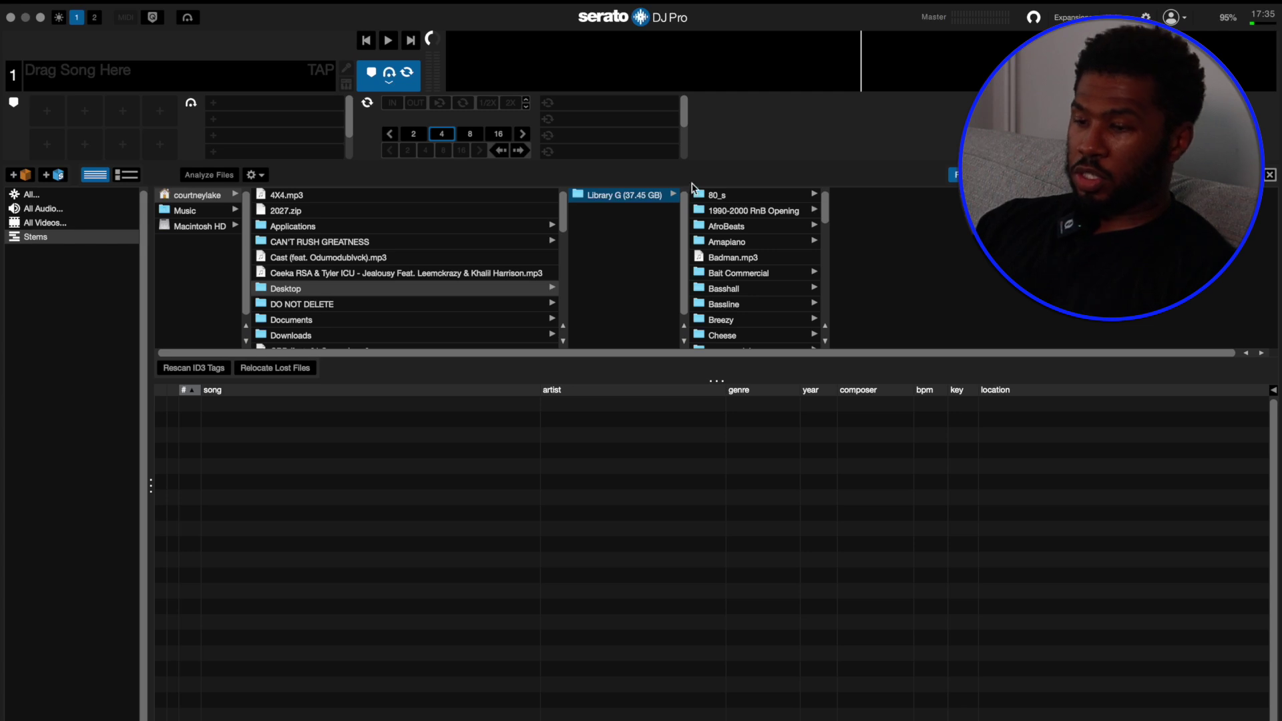
Add the Library G folder as a crate and display its tracks with genre and year.
left_click_drag(356, 351, 74, 421)
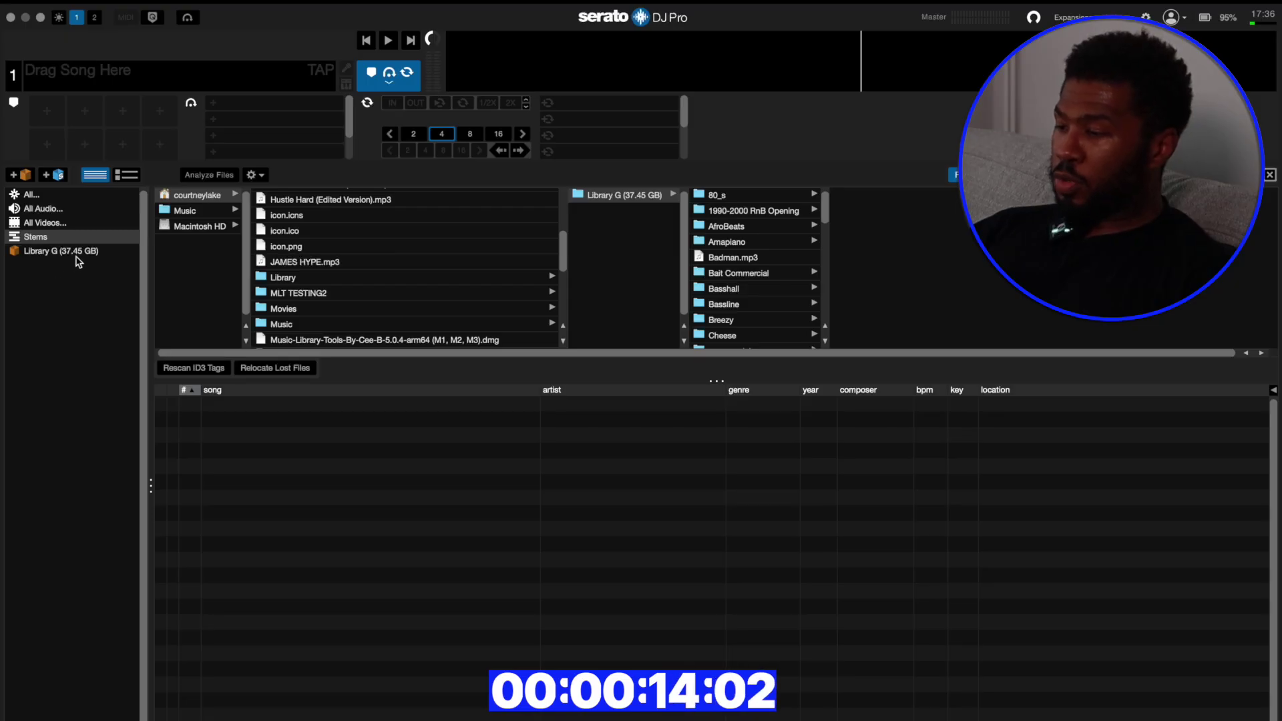
left_click(76, 253)
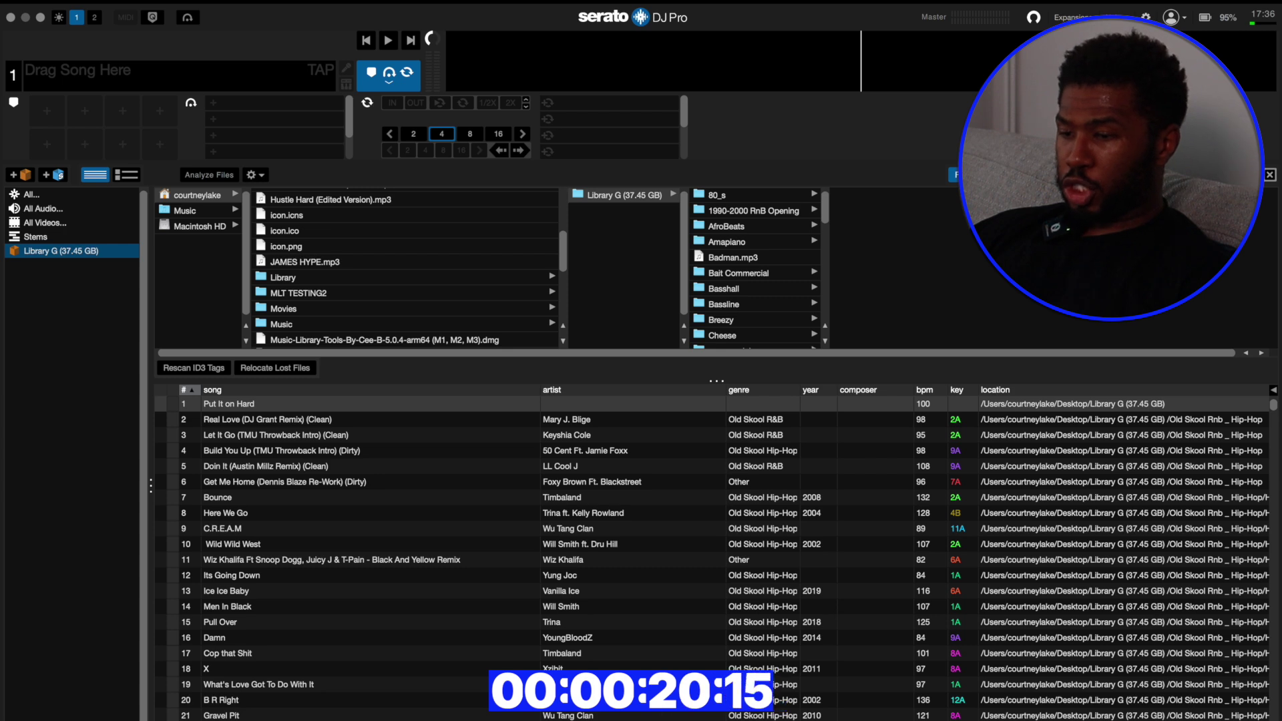
Show the Genre/BPM/Artist filter columns, review the inconsistent genre tags, then hide them.
left_click(989, 175)
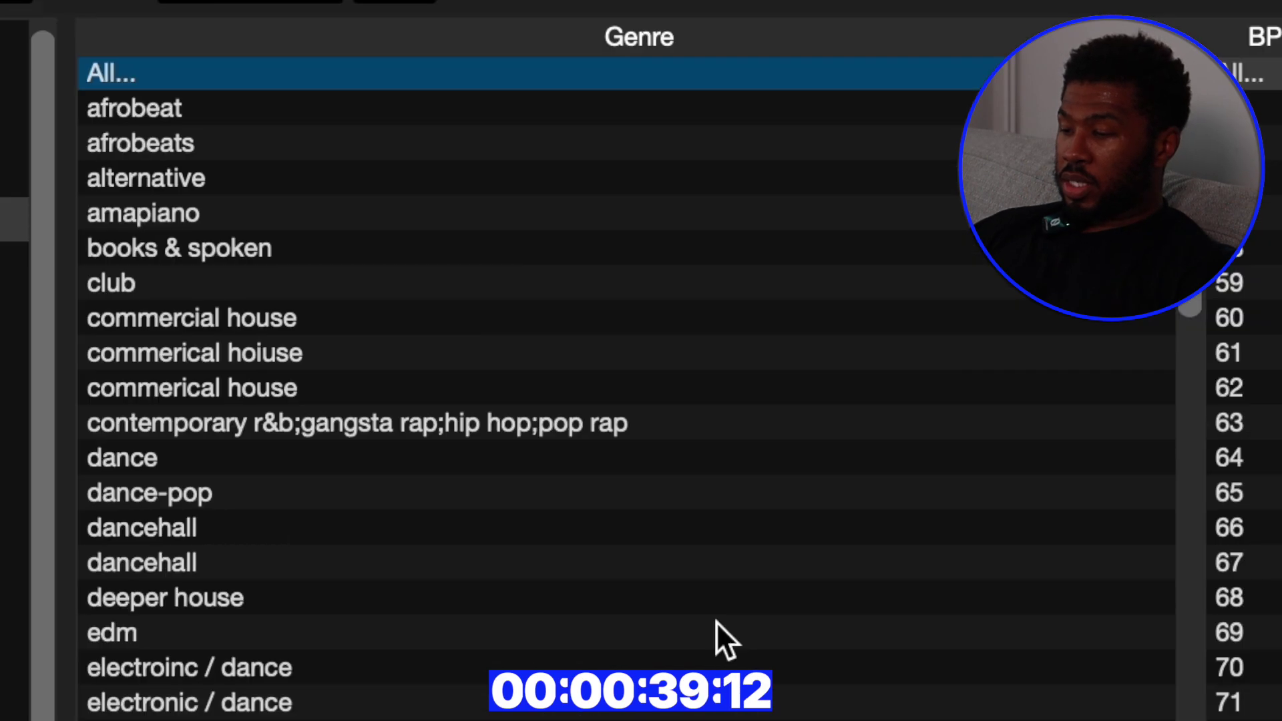
scroll(715, 622, "down", 2)
scroll(551, 416, "up", 2)
scroll(519, 402, "down", 2)
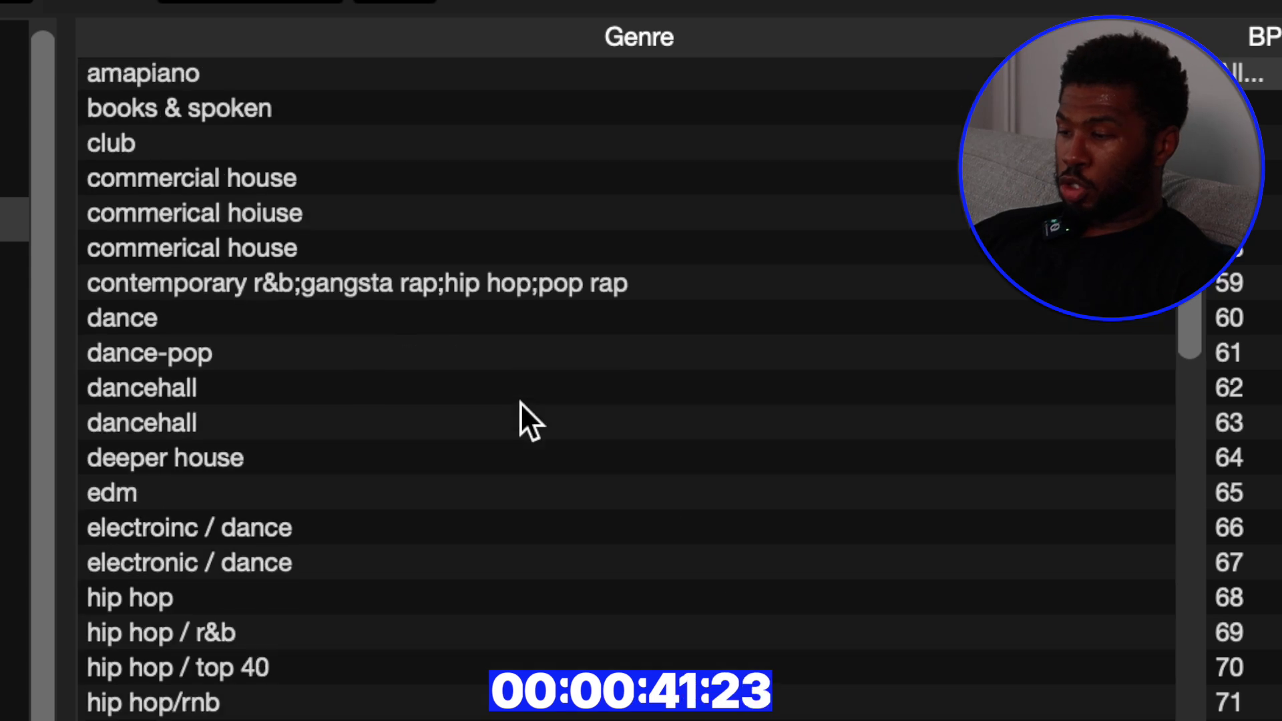
scroll(519, 402, "down", 7)
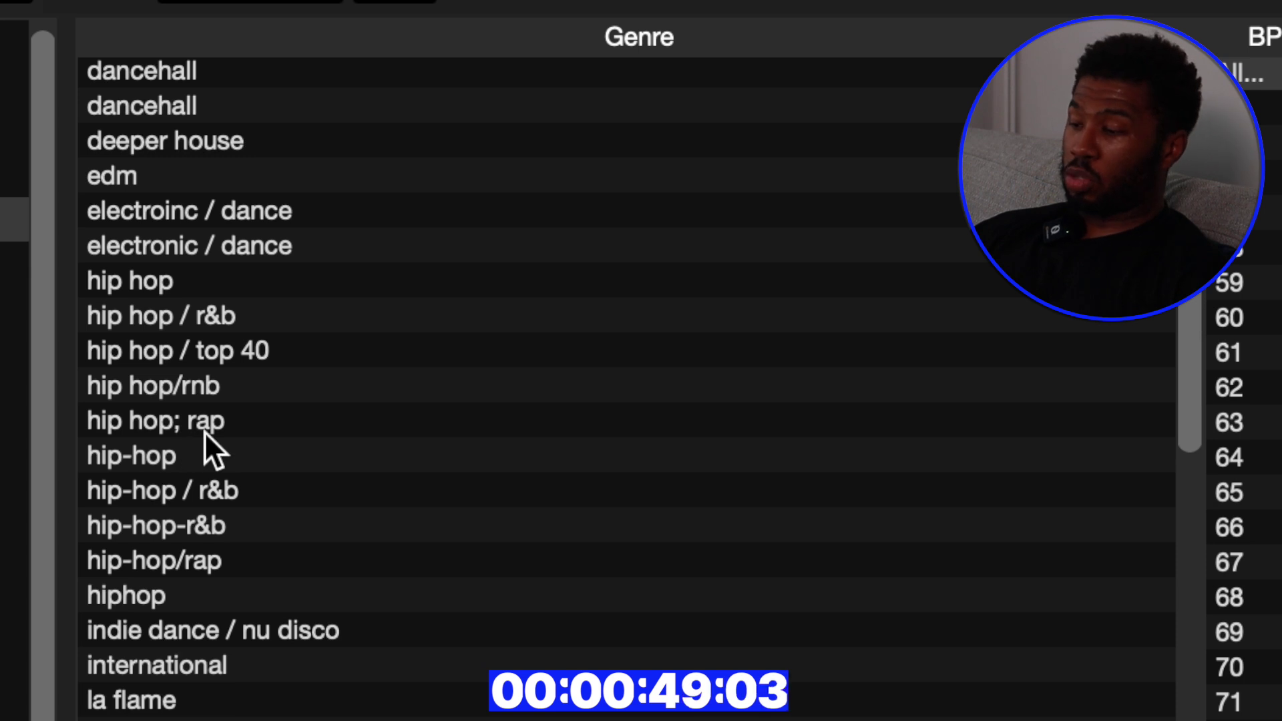
scroll(227, 428, "up", 5)
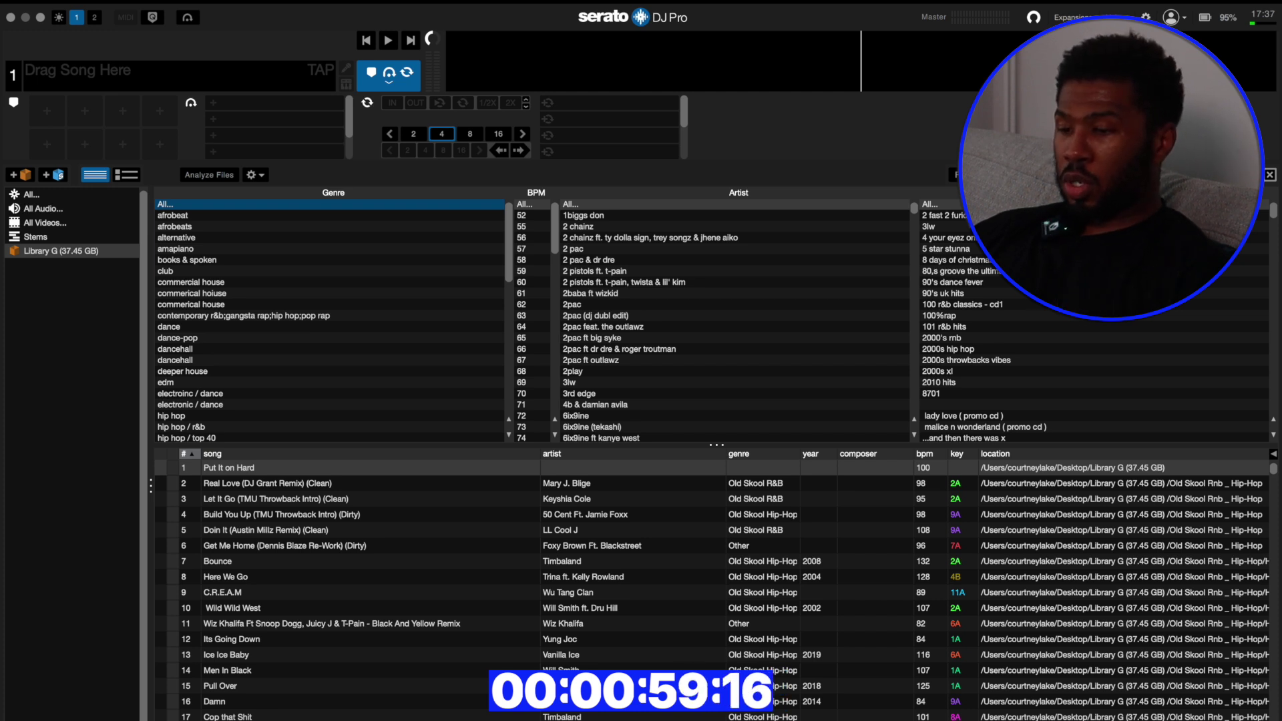
left_click(987, 175)
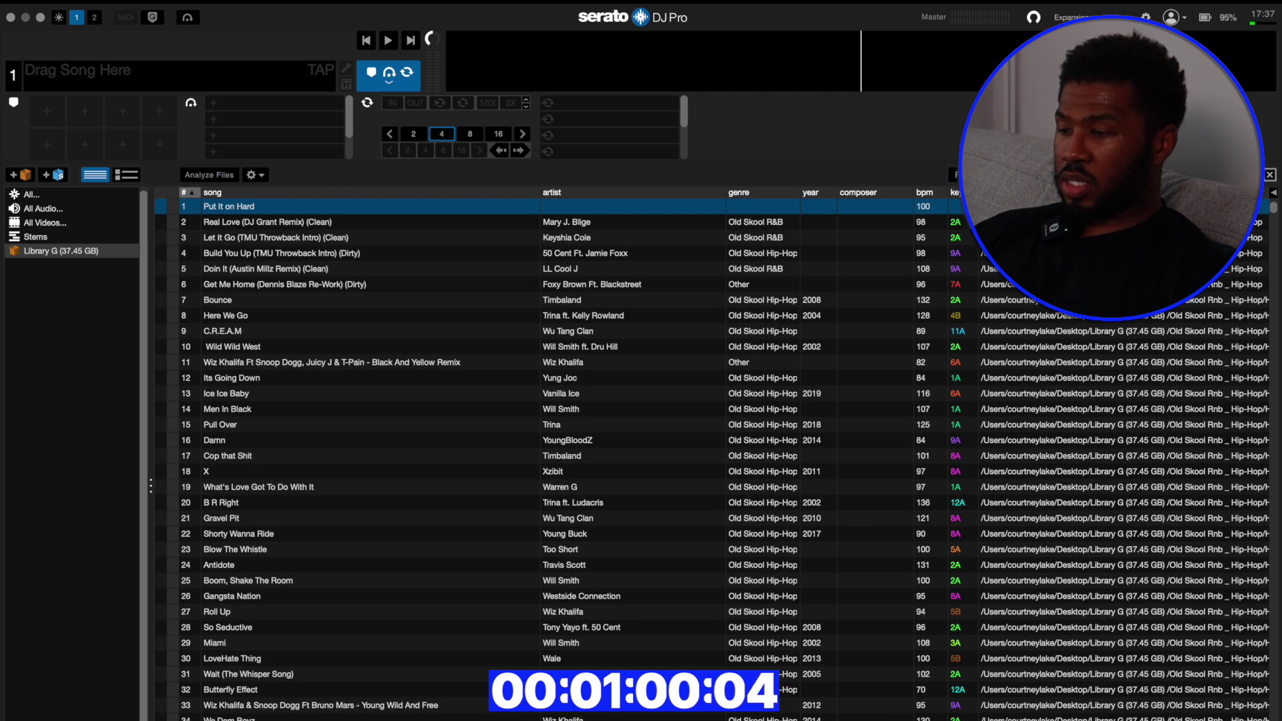
Sort the Library G tracks by status markers, look through them, and quit Serato.
left_click(160, 193)
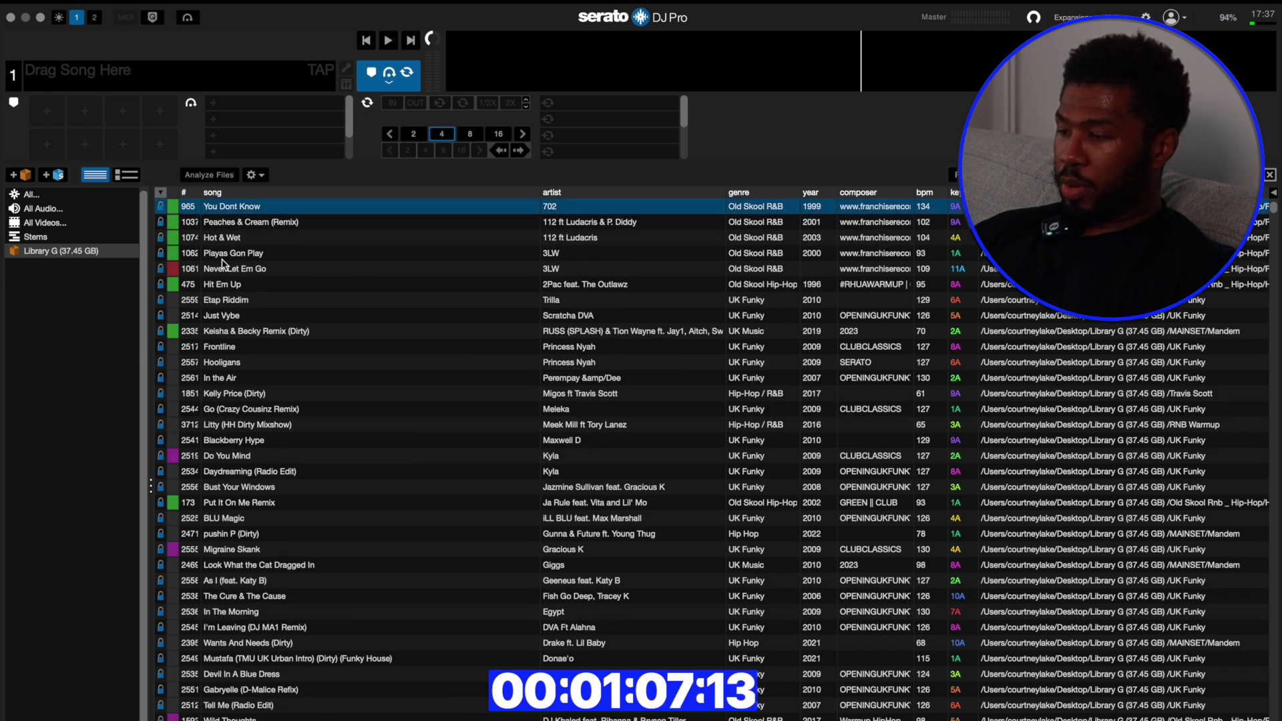
scroll(223, 262, "down", 5)
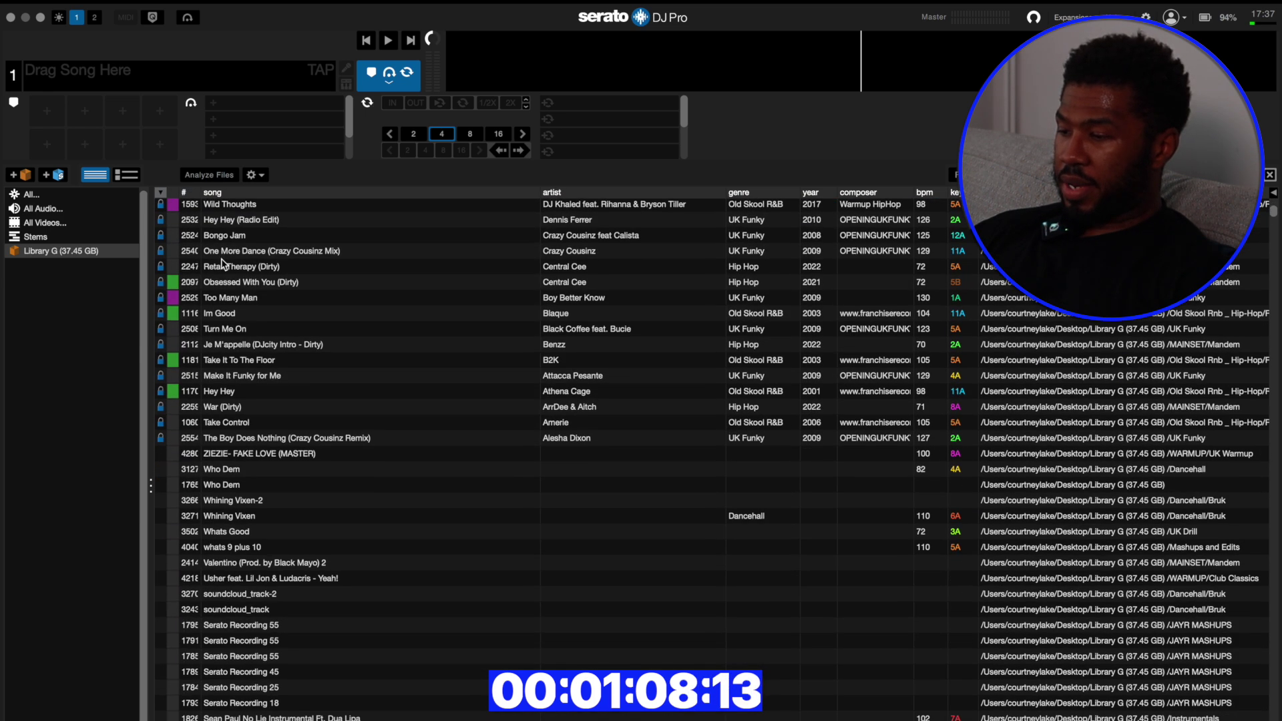
scroll(222, 262, "up", 5)
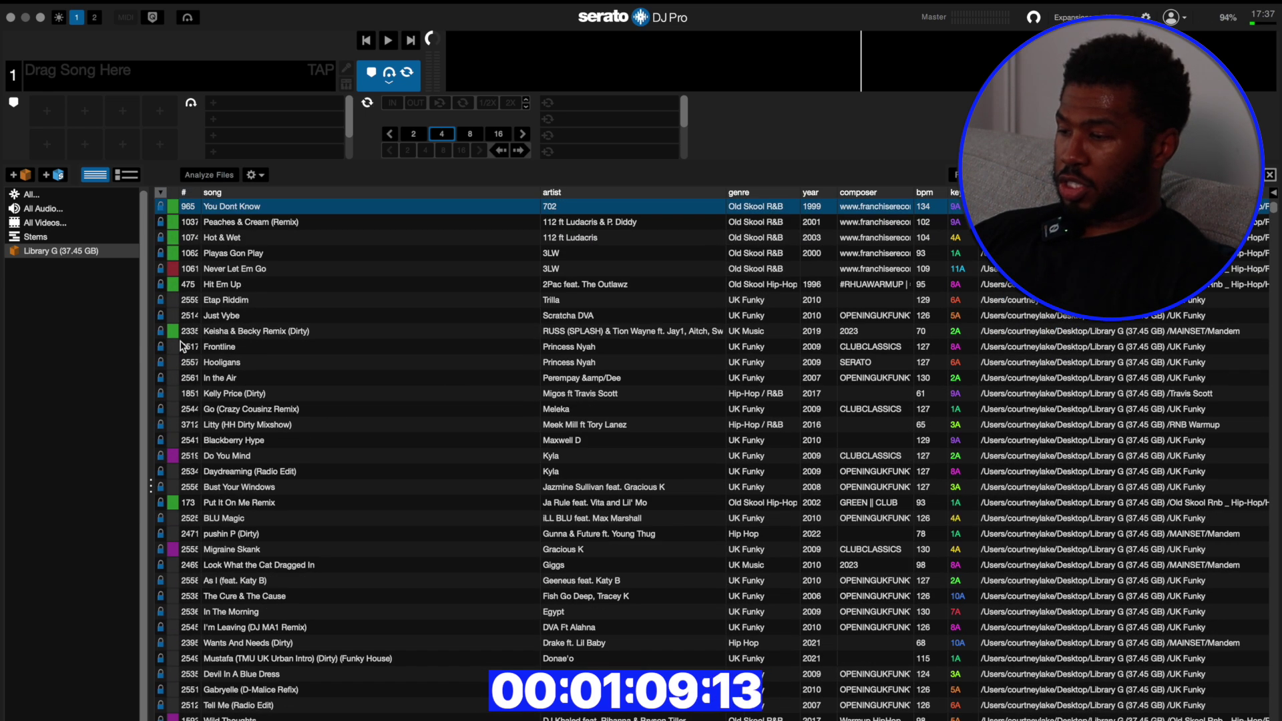
scroll(222, 235, "down", 5)
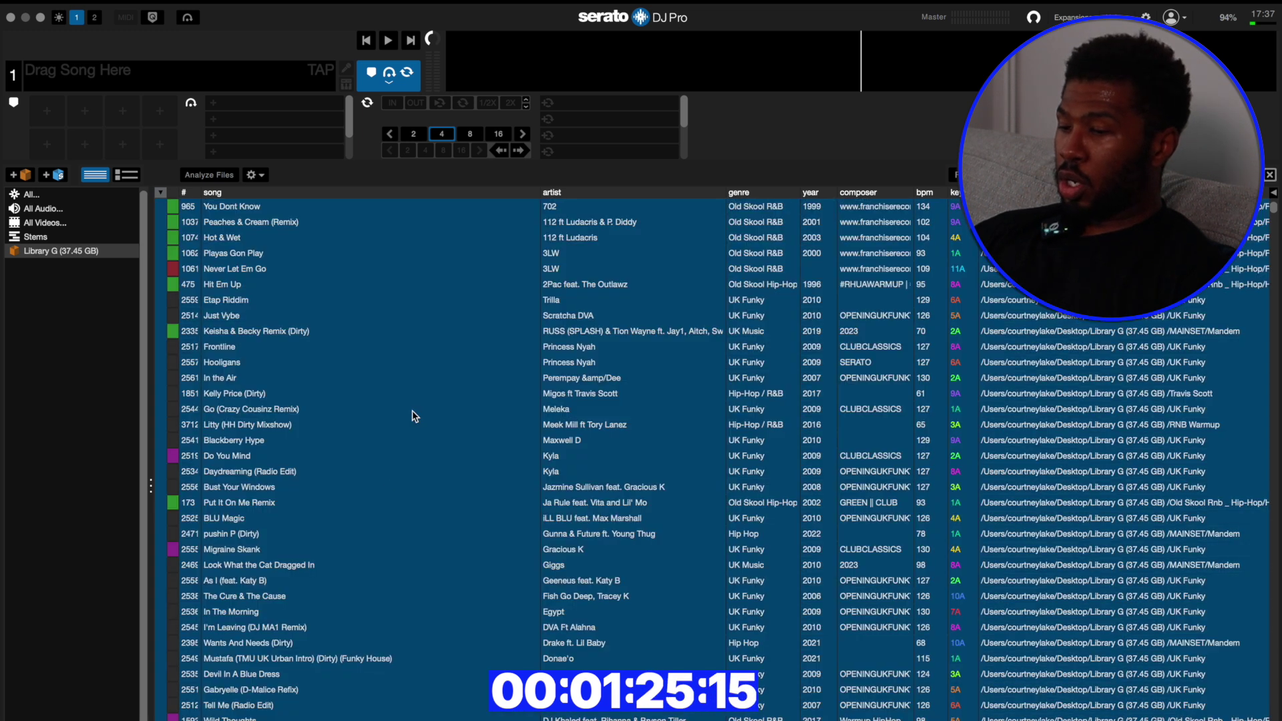
scroll(411, 408, "down", 10)
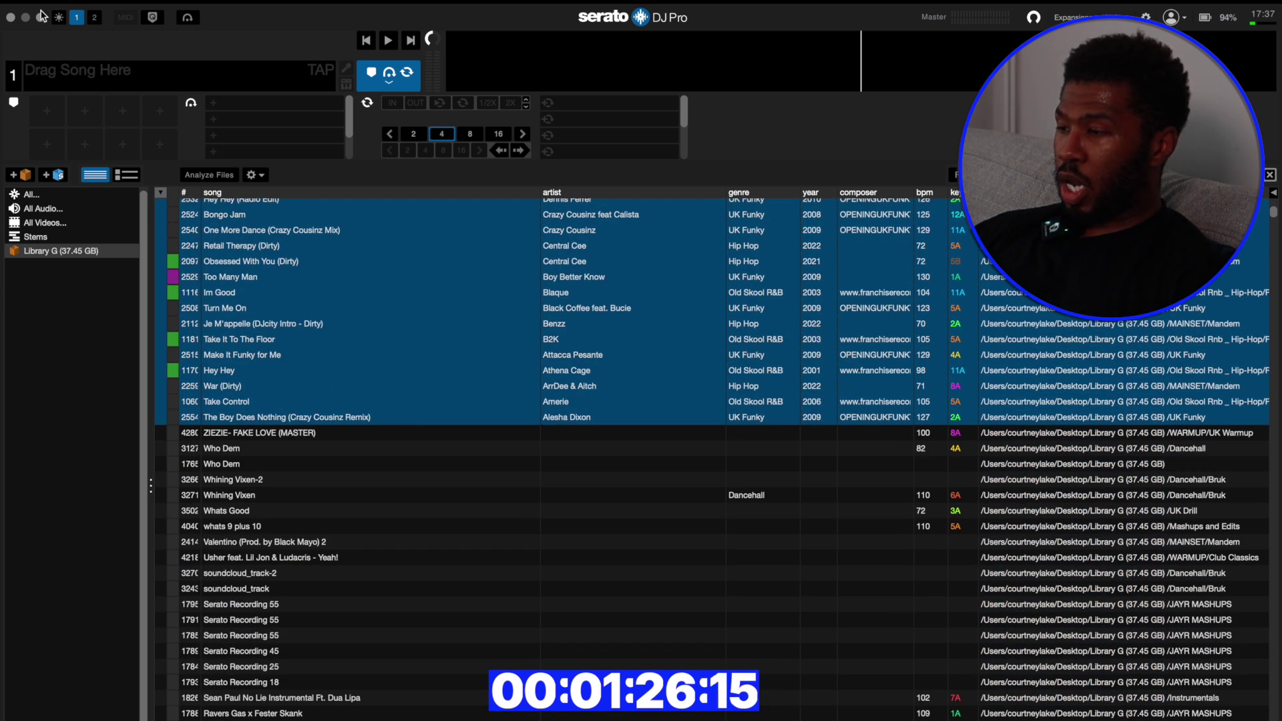
left_click(11, 18)
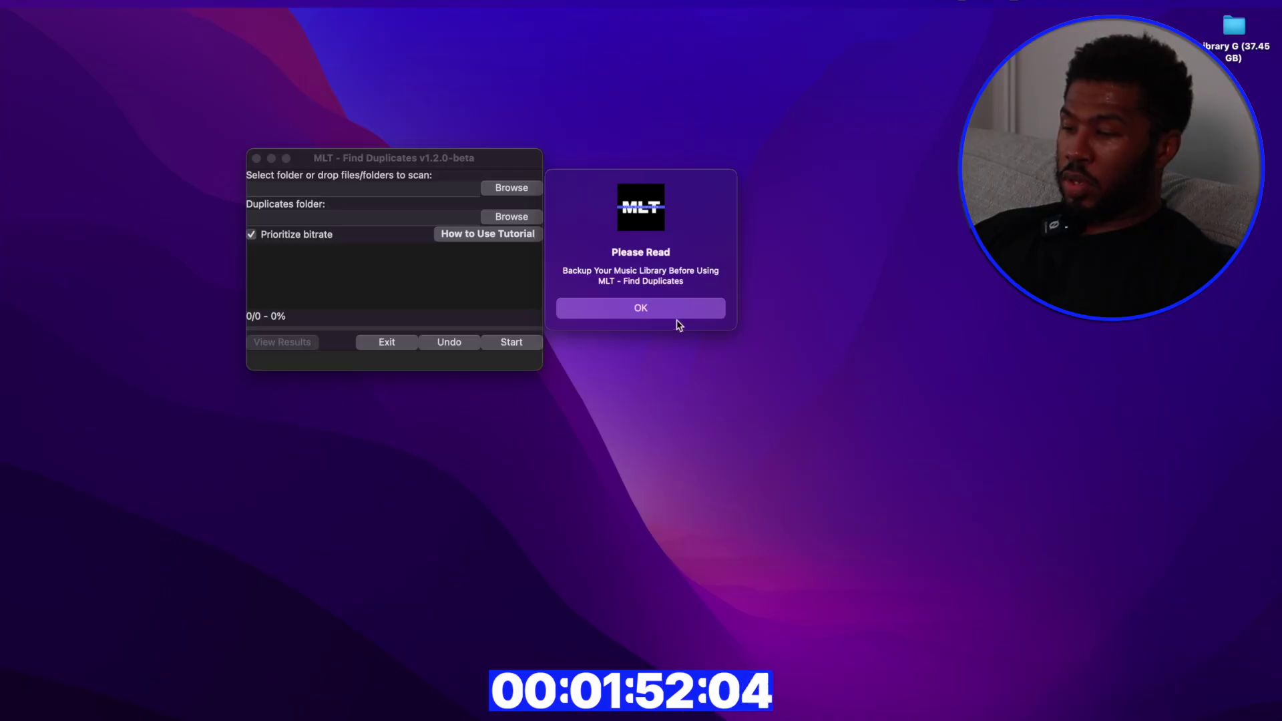
Dismiss the backup warning and scan the Library G folder for duplicate tracks.
left_click(664, 305)
left_click_drag(474, 163, 540, 163)
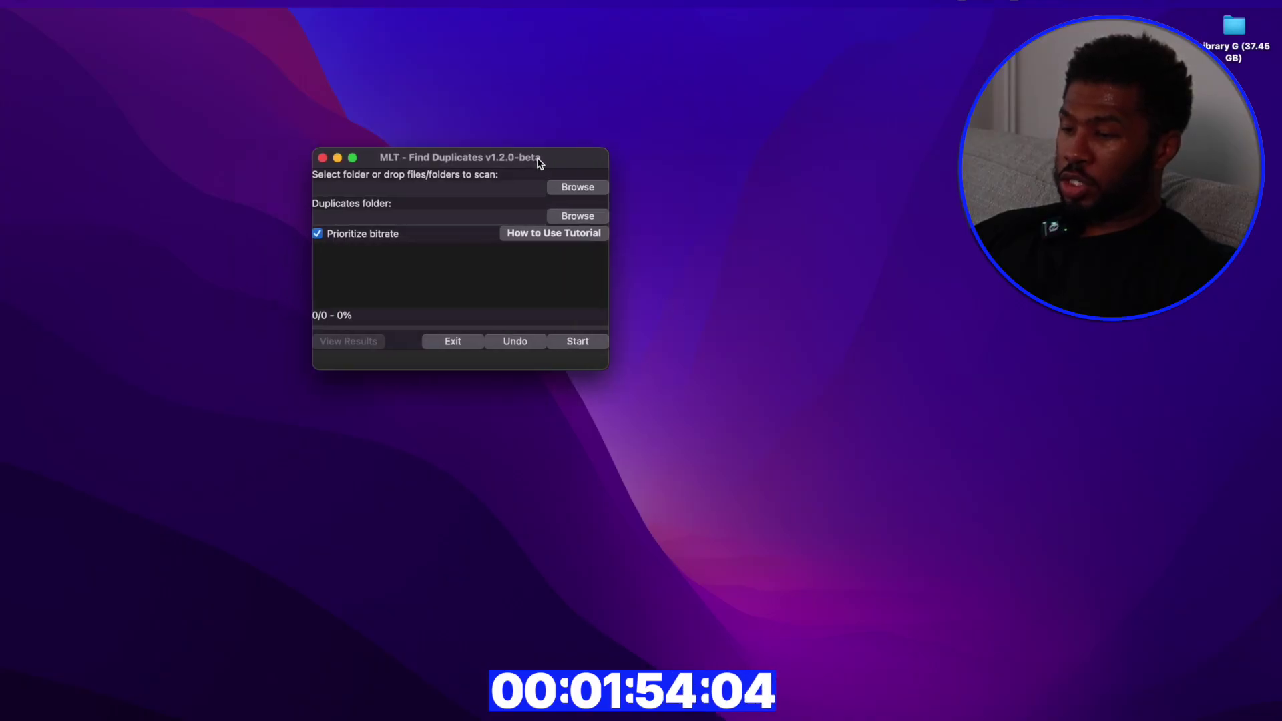
left_click(580, 190)
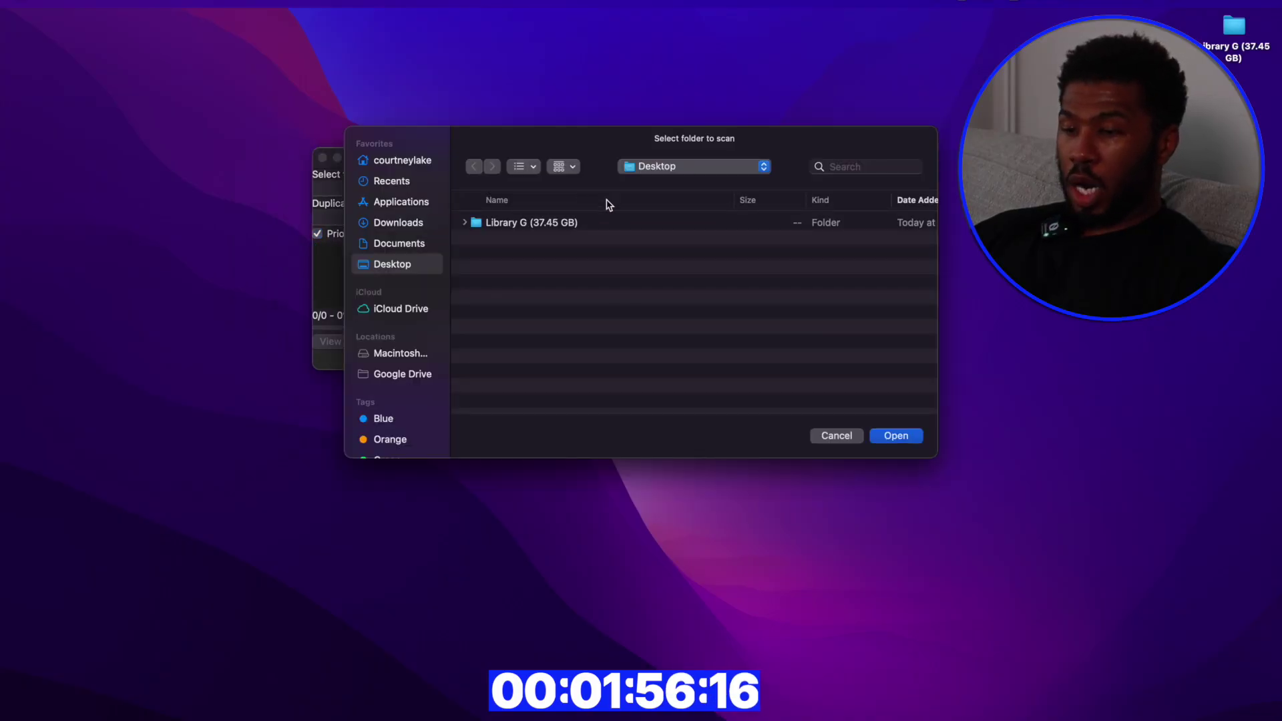
left_click(542, 229)
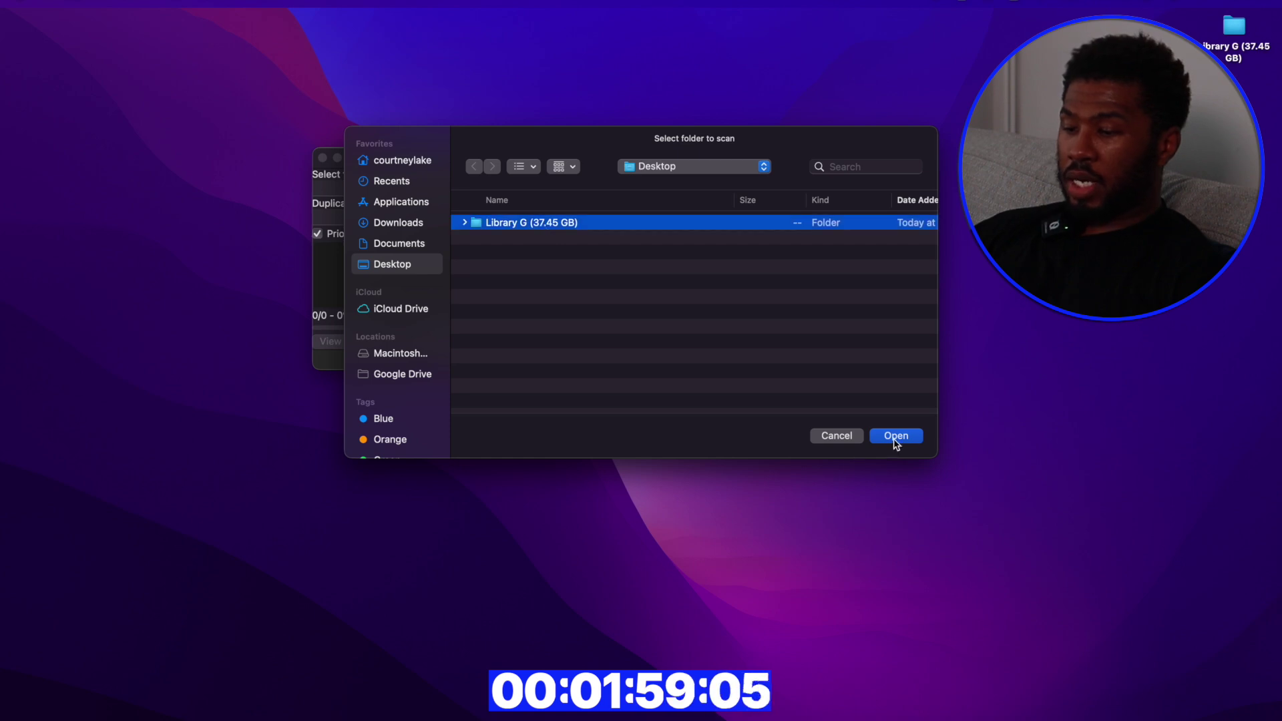
left_click(895, 437)
left_click(561, 343)
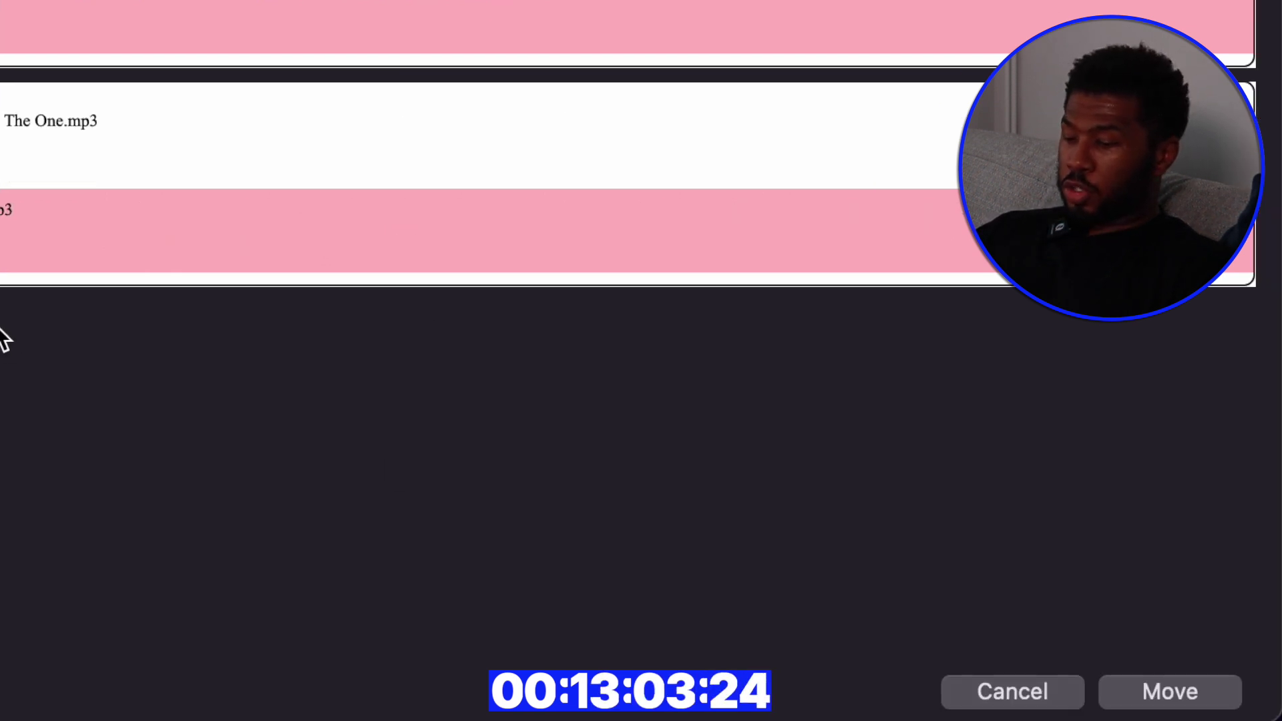
Move the 104 duplicates, then the 2 remaining title matches, and check the log totals.
left_click(1175, 696)
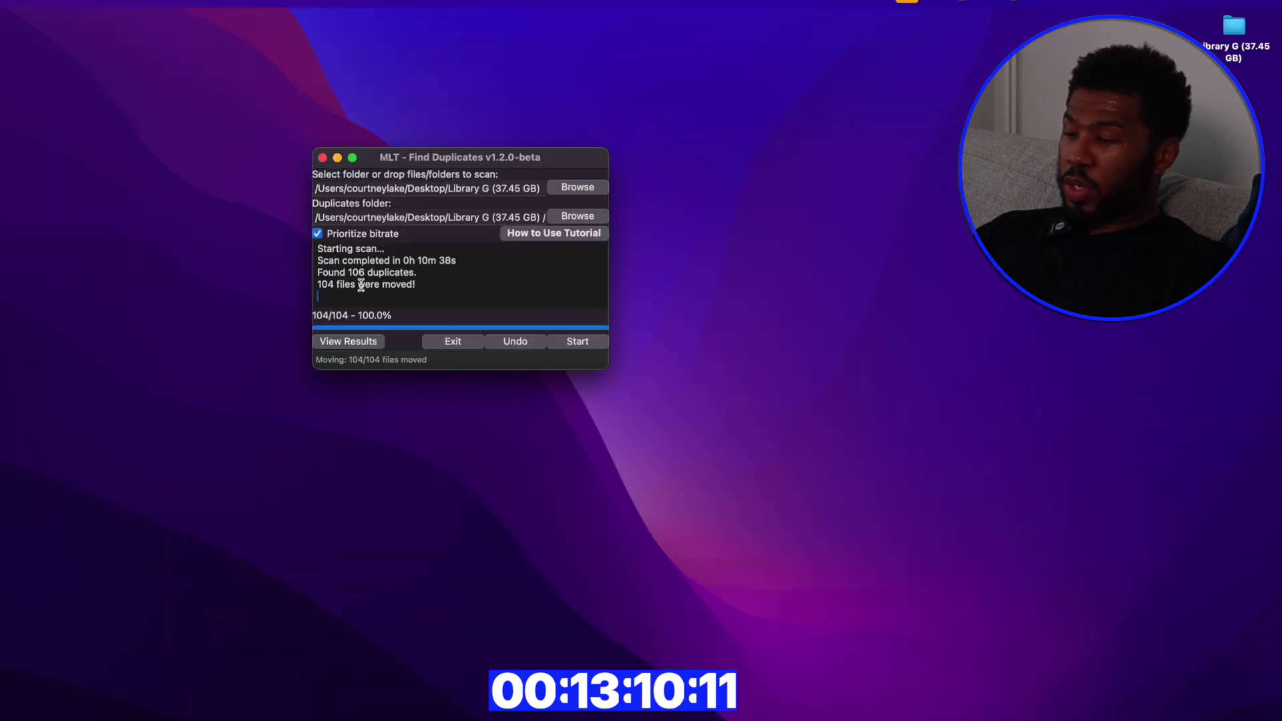
left_click(368, 343)
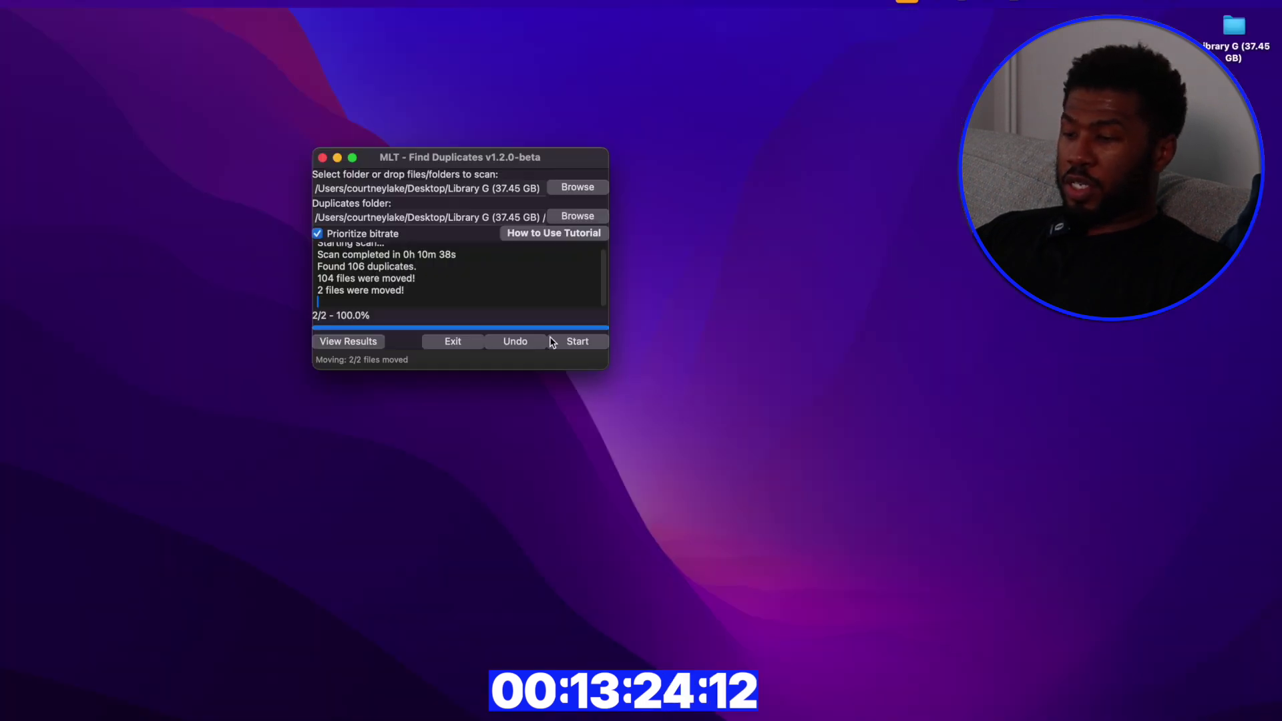
left_click(400, 277)
left_click(380, 291)
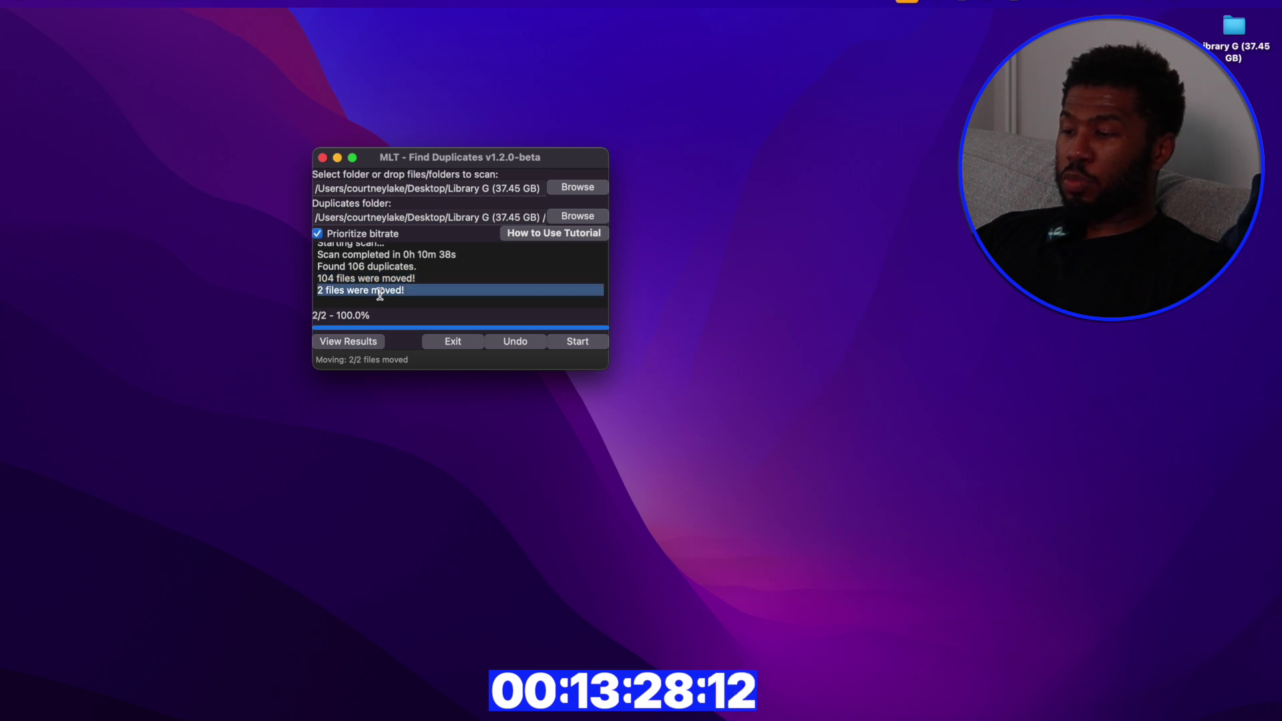
left_click(388, 265)
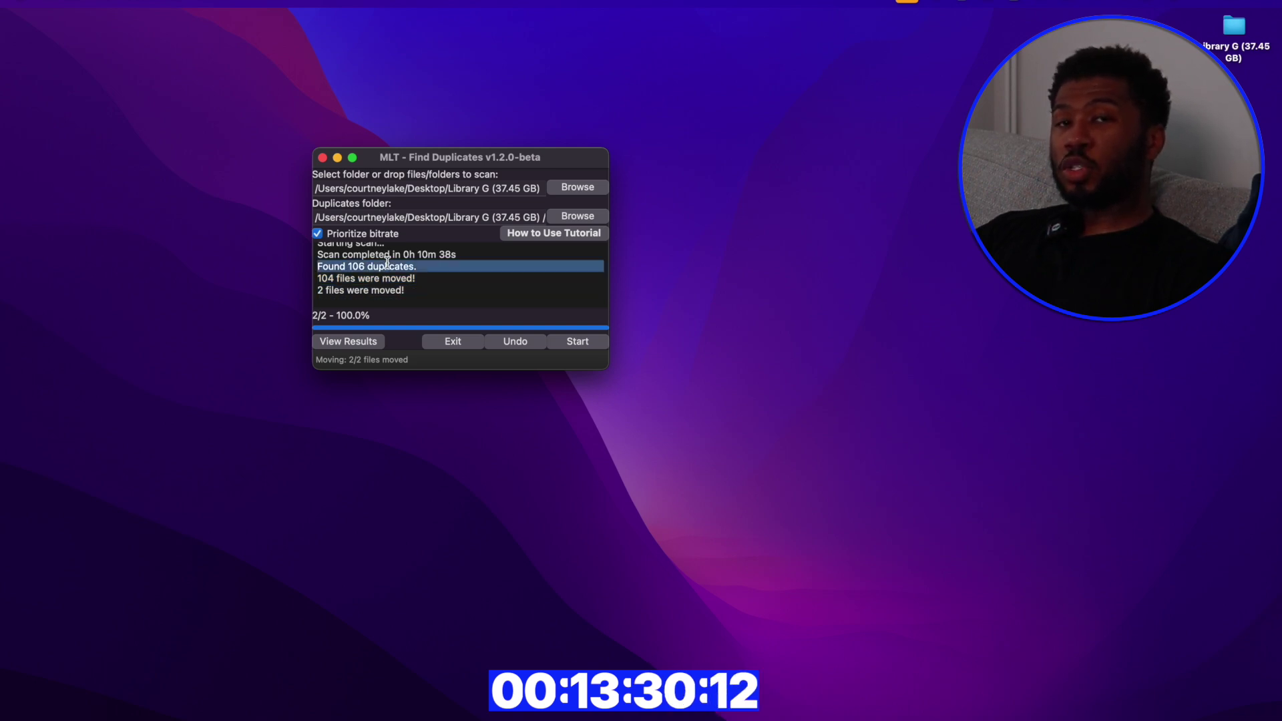
Exit Find Duplicates and open a maximised Finder window on the Desktop.
left_click(453, 342)
key("super+n")
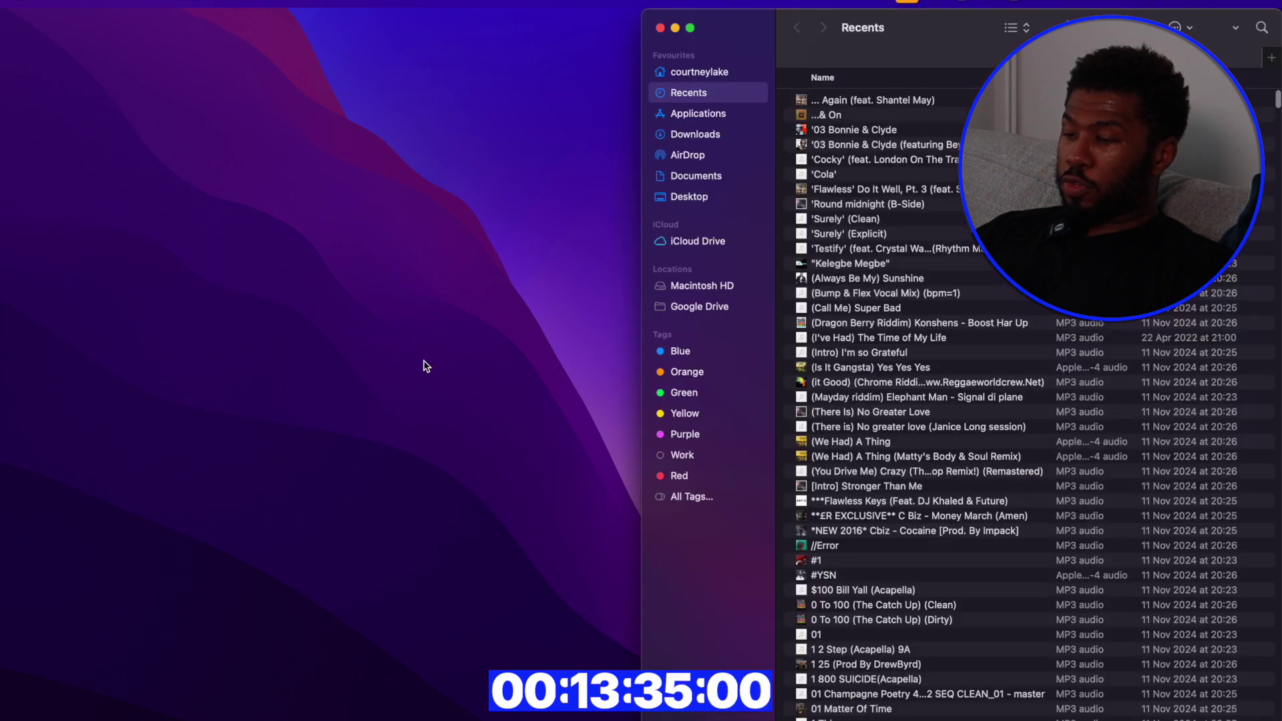
left_click(690, 196)
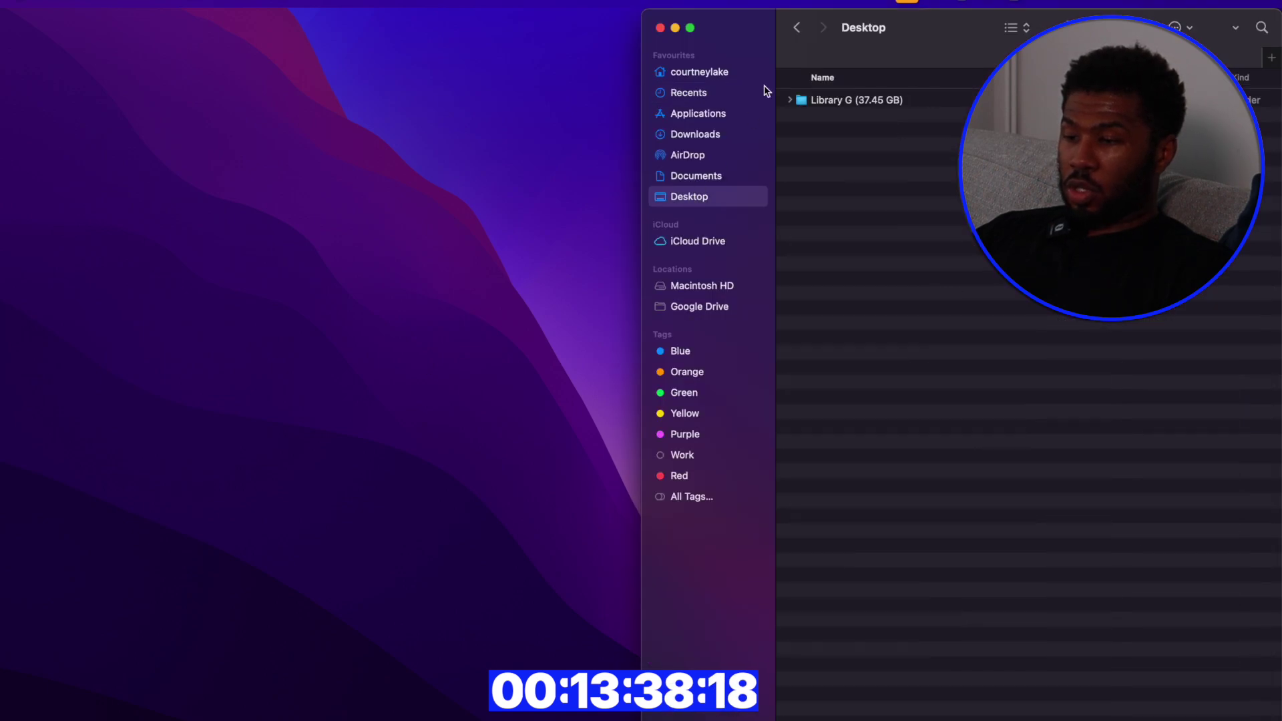
left_click(690, 28)
Inspect the new Duplicates folder in Library G, including its AfroBeats subfolder.
left_click(149, 99)
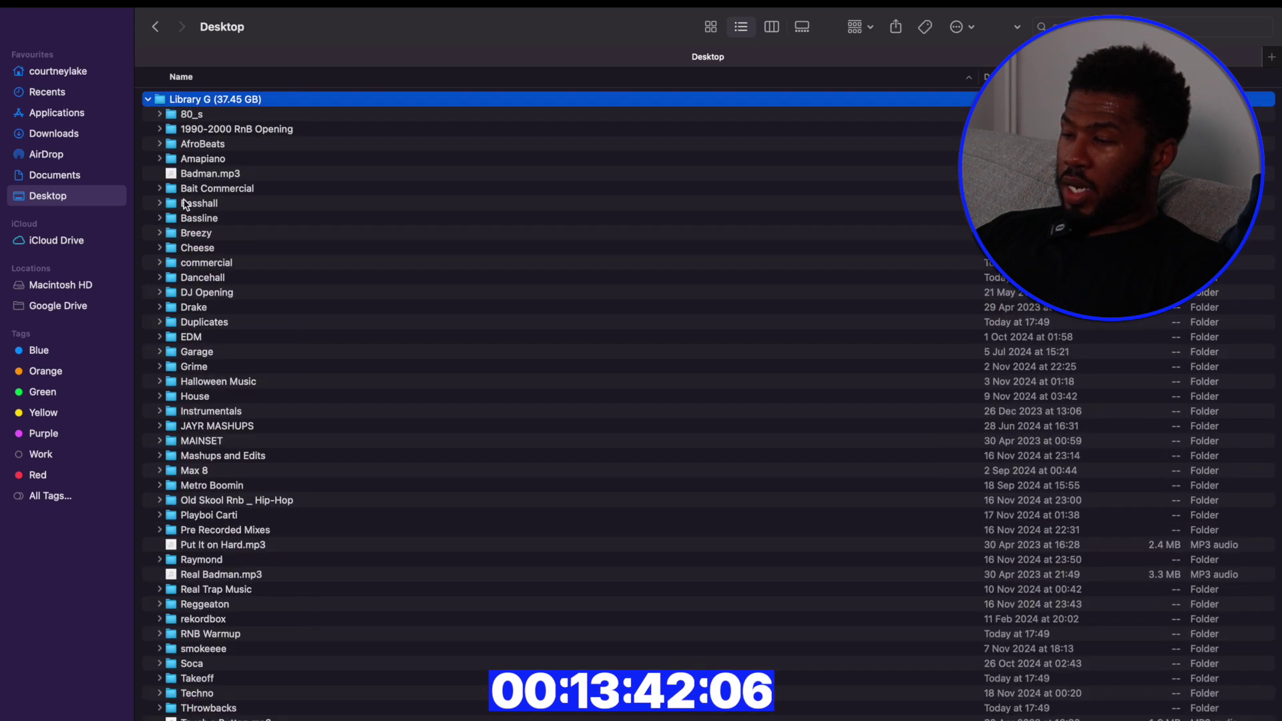
left_click(204, 324)
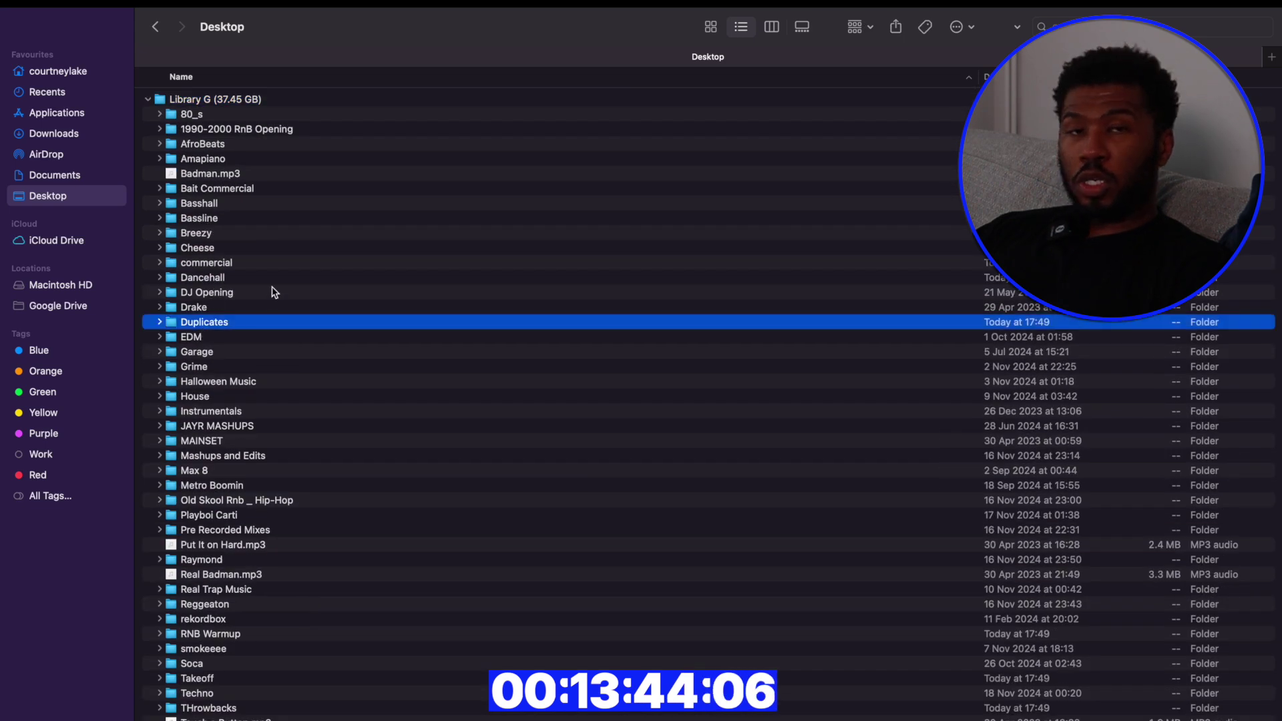
double_click(204, 323)
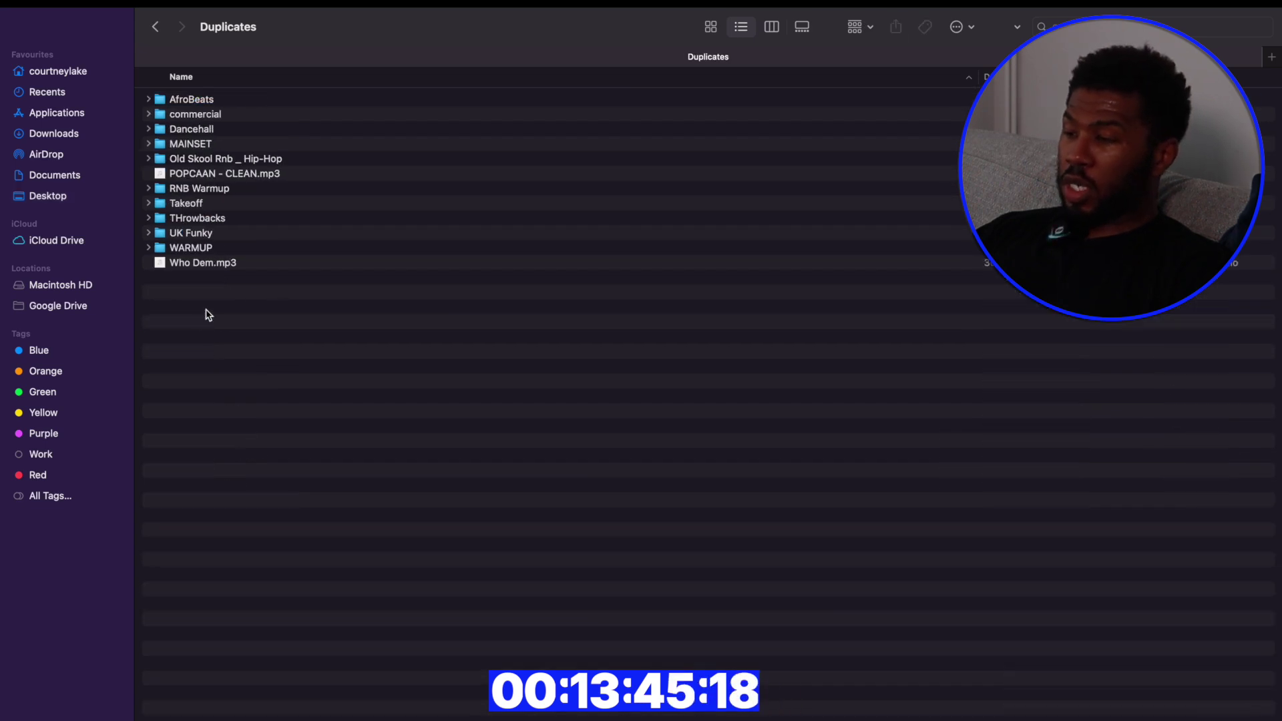
left_click(147, 107)
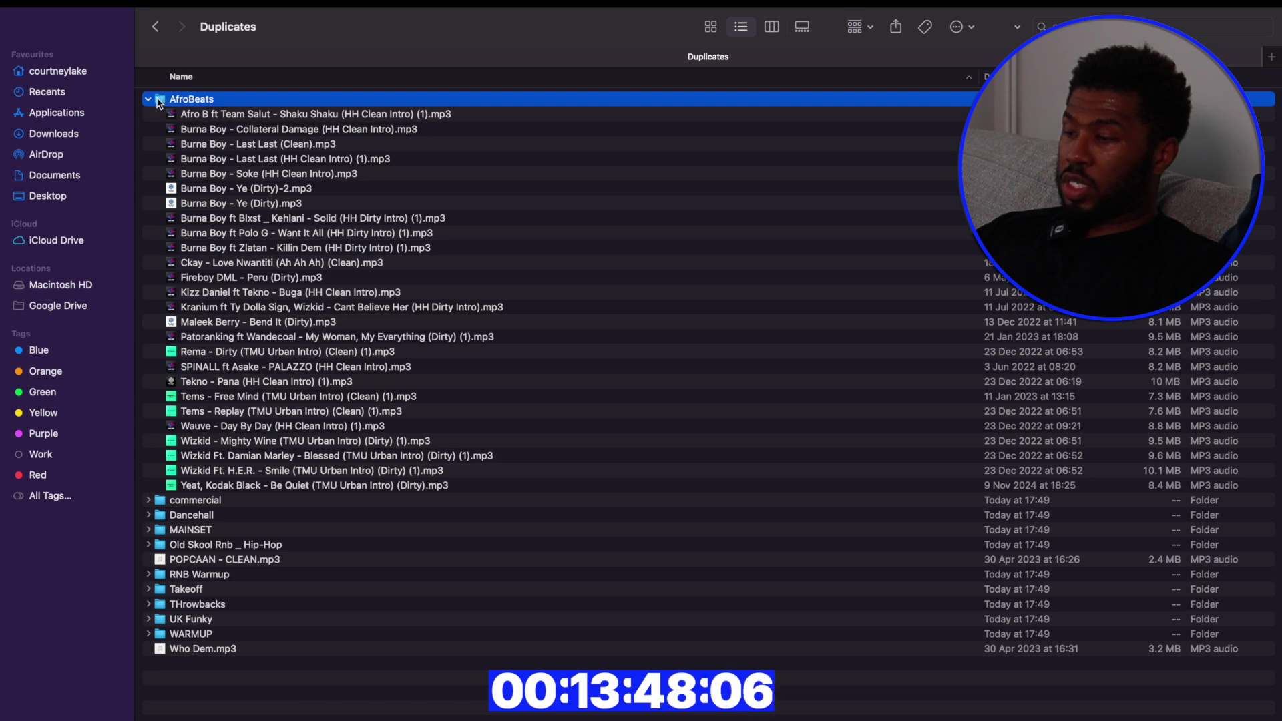
left_click(148, 99)
left_click(155, 27)
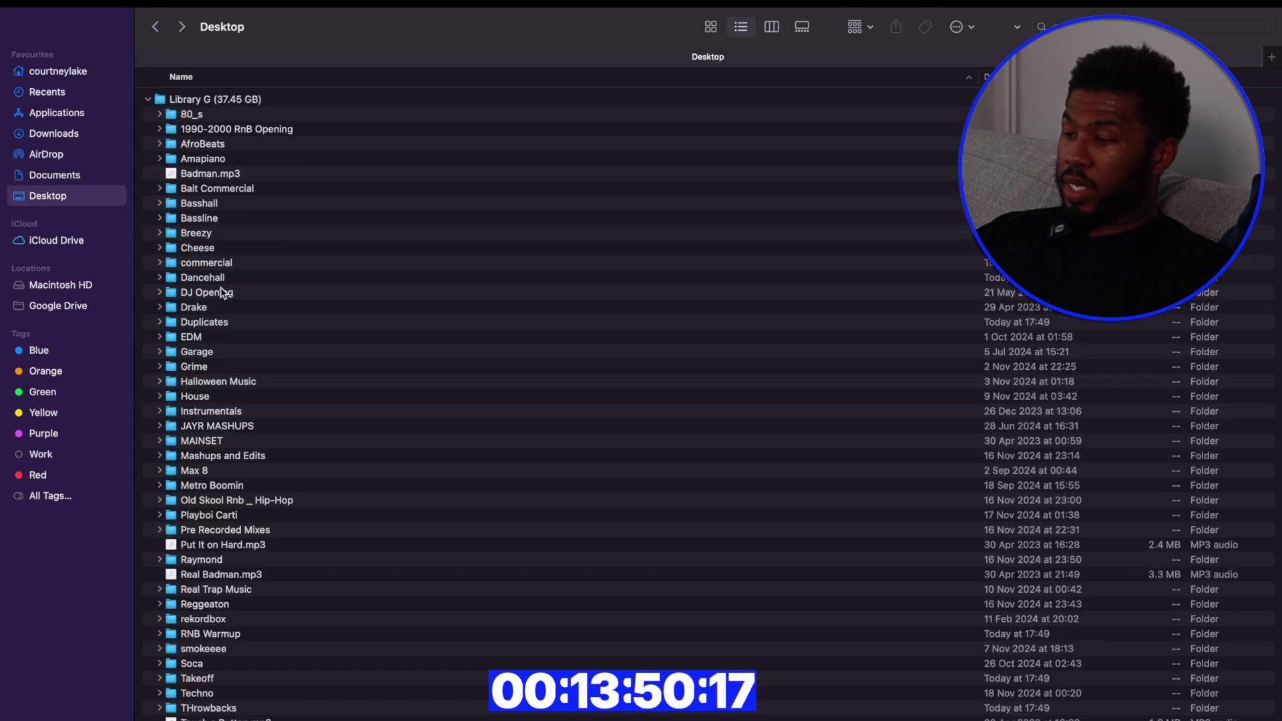
left_click(216, 323)
right_click(216, 323)
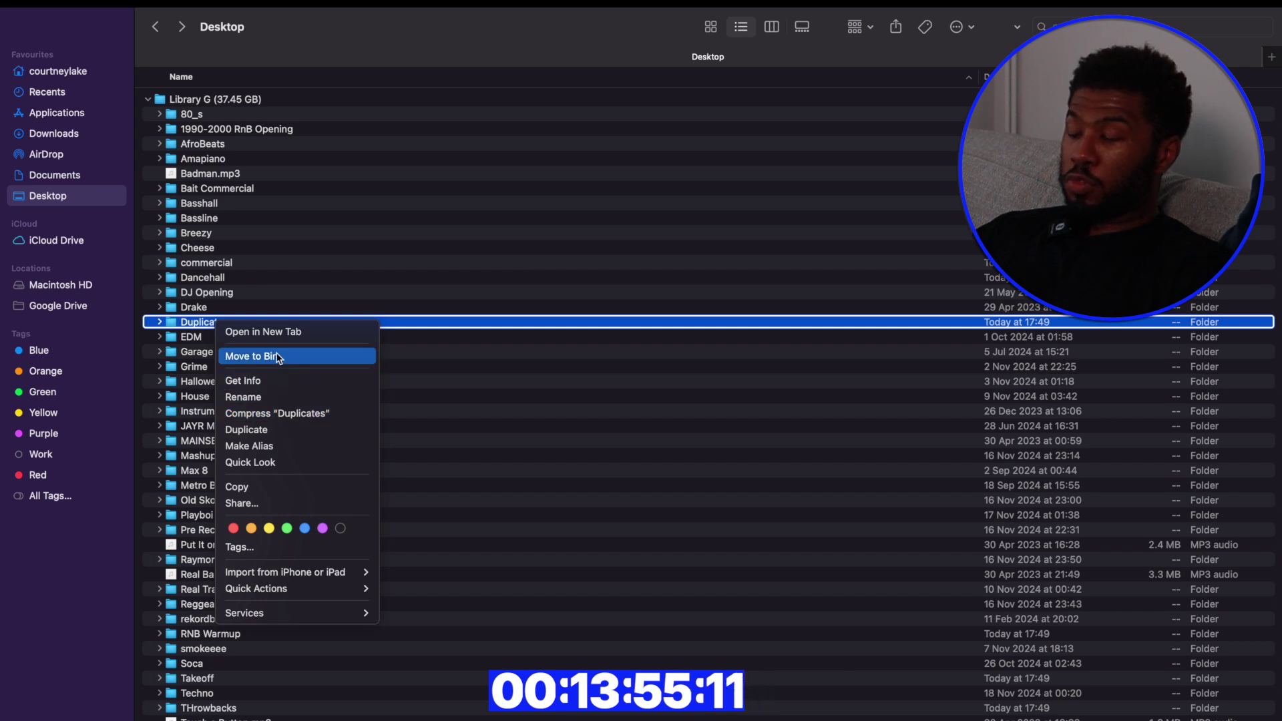
key("Escape")
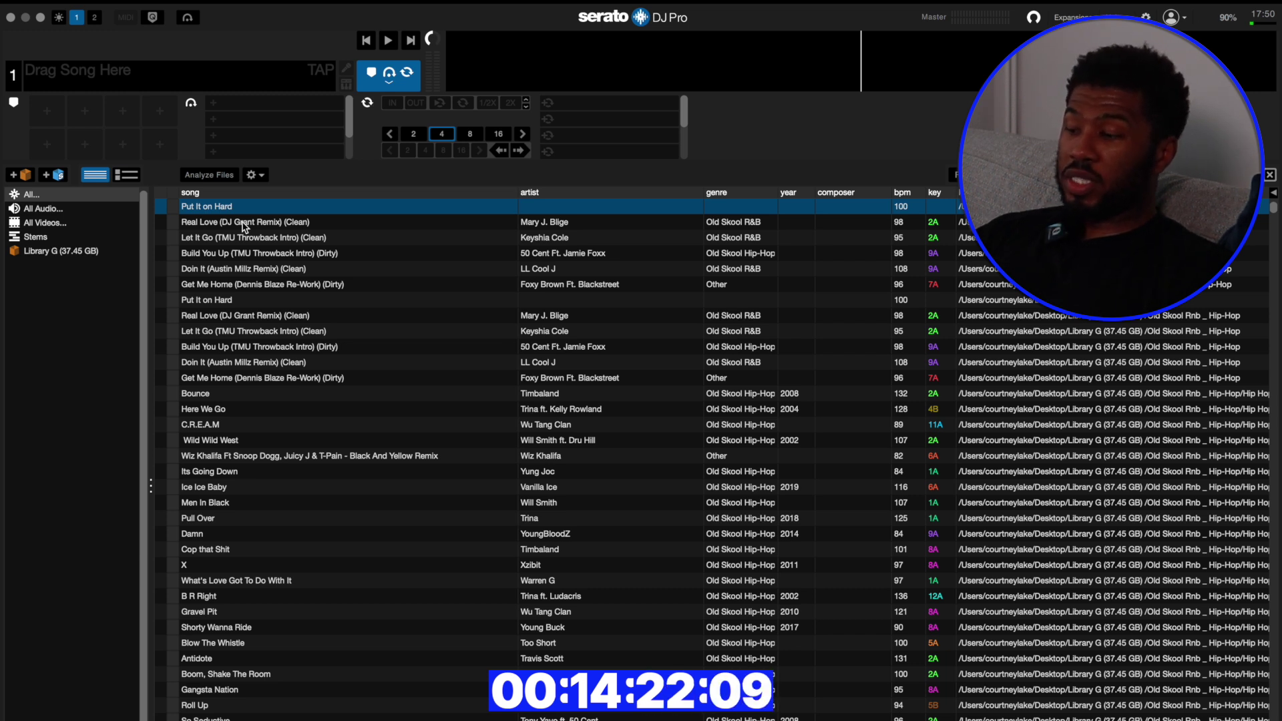
Delete the missing-file tracks from Bad Man Flex to Shaku Shaku from the library.
left_click(956, 174)
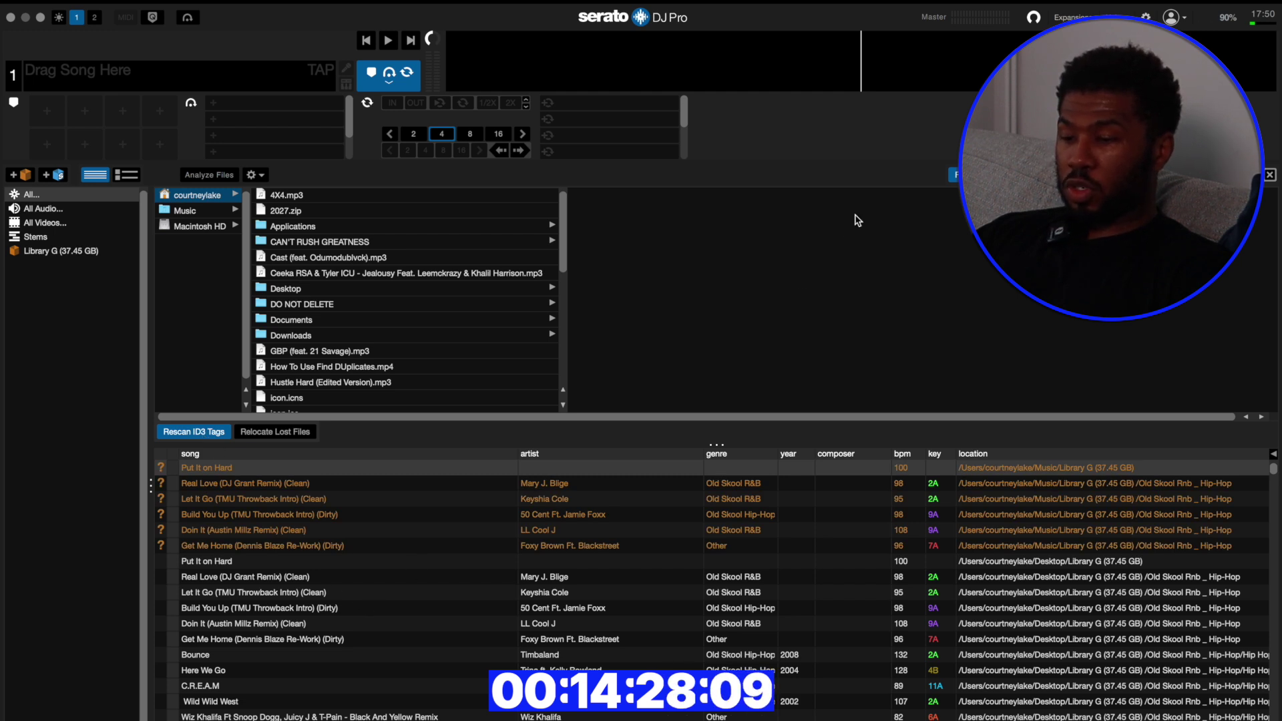
key("alt+f")
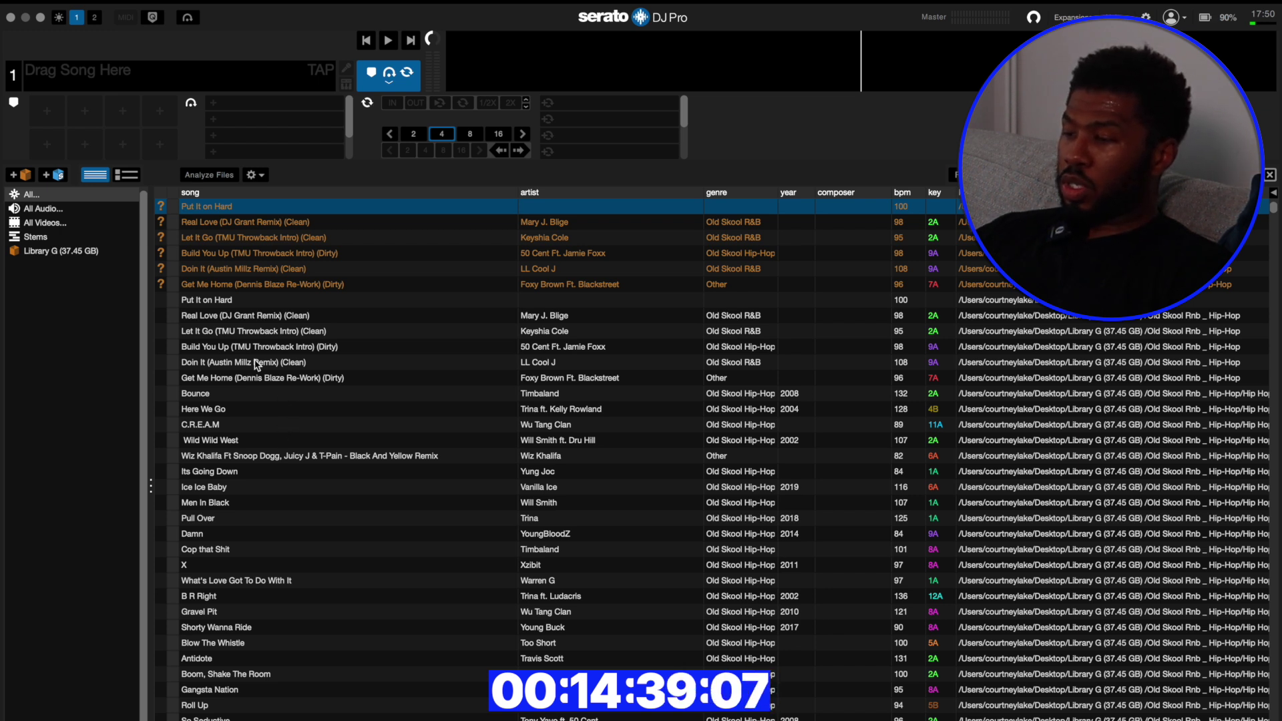
left_click(160, 193)
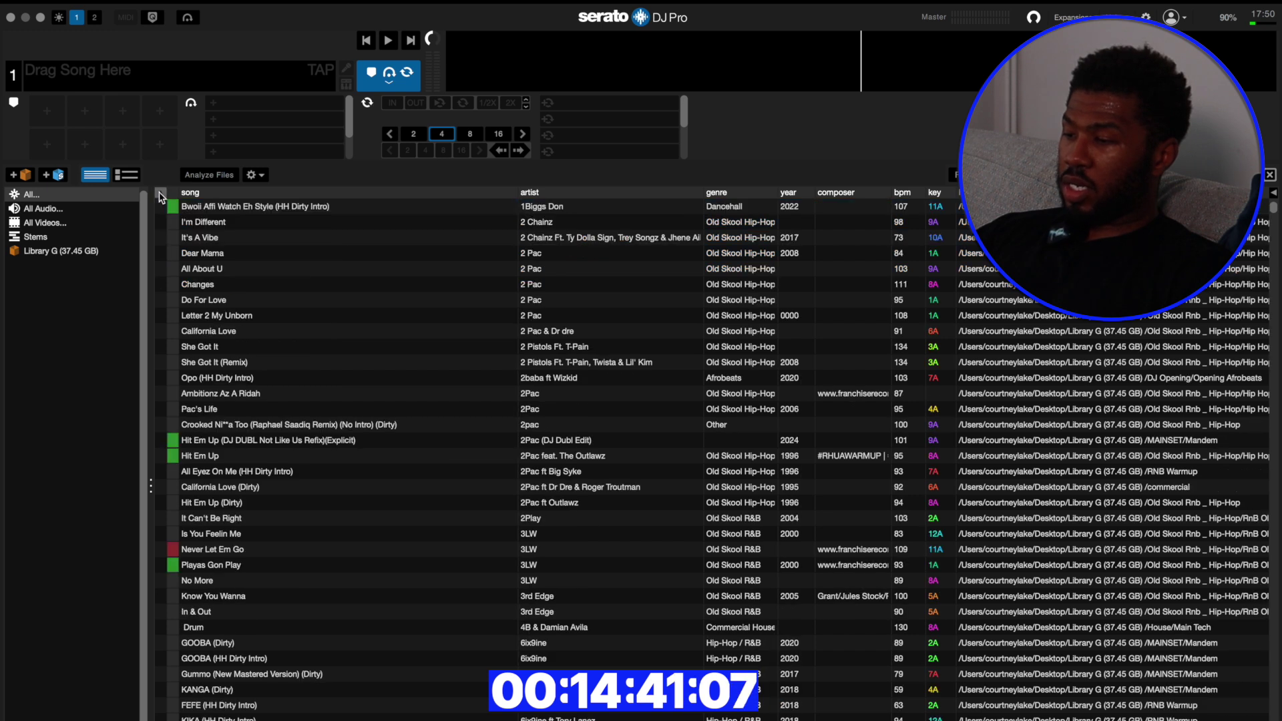
left_click(161, 194)
left_click(216, 211)
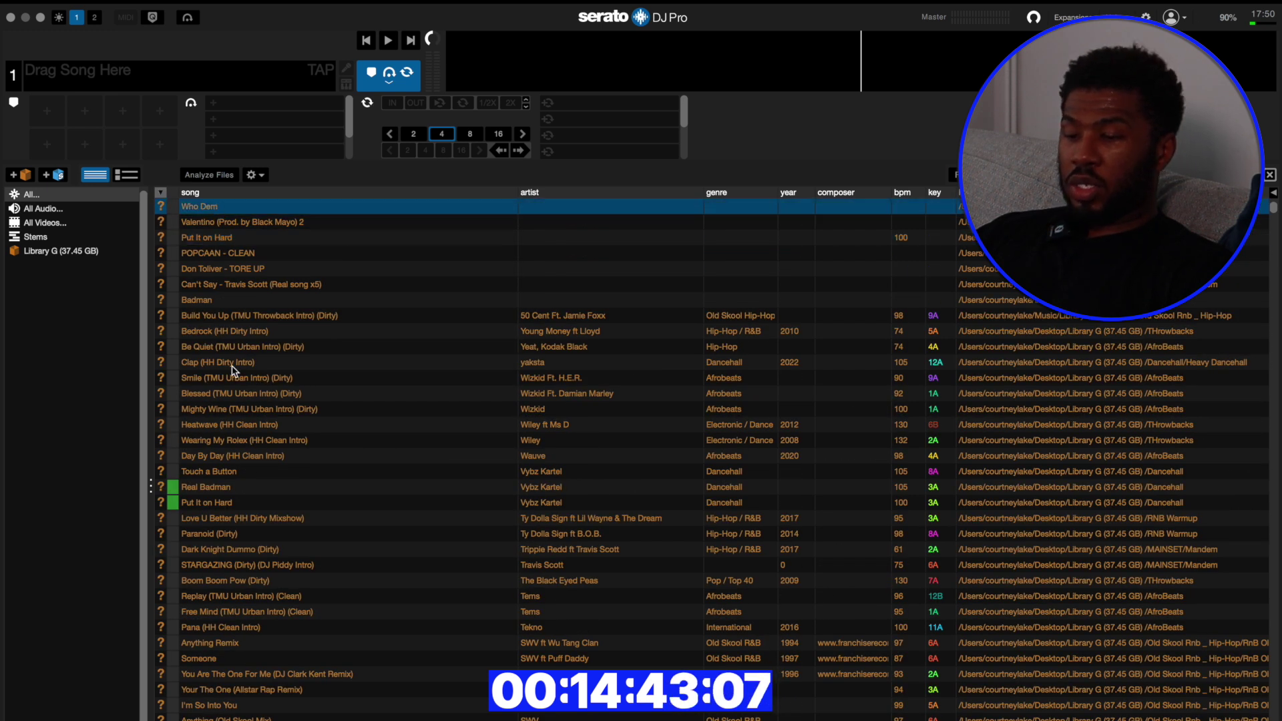
scroll(234, 371, "down", 15)
scroll(234, 370, "down", 3)
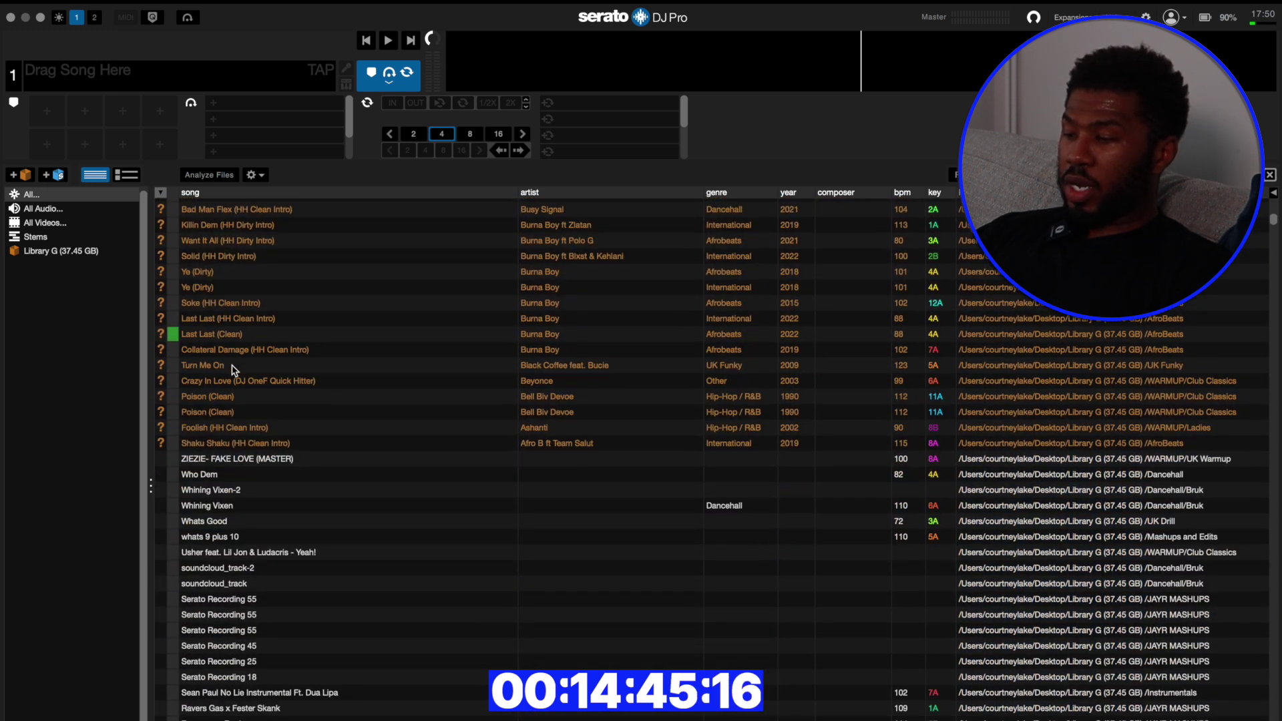
left_click(260, 444, "shift")
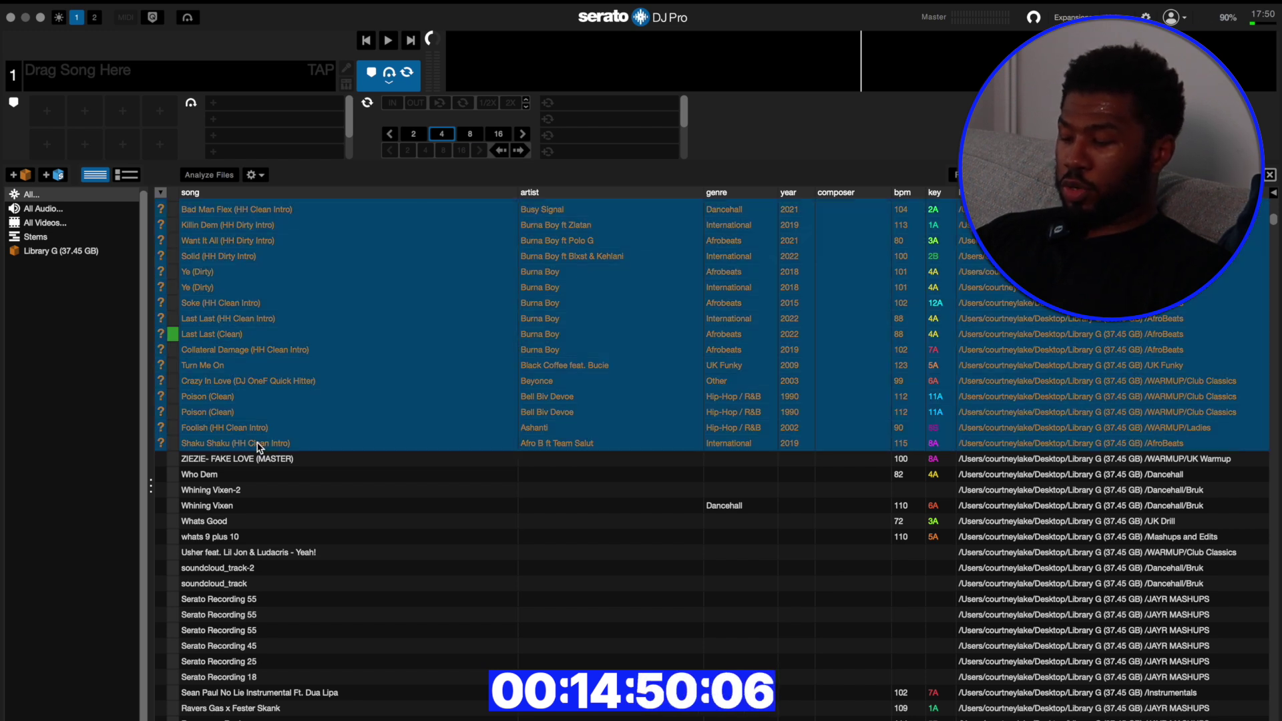
key("Delete")
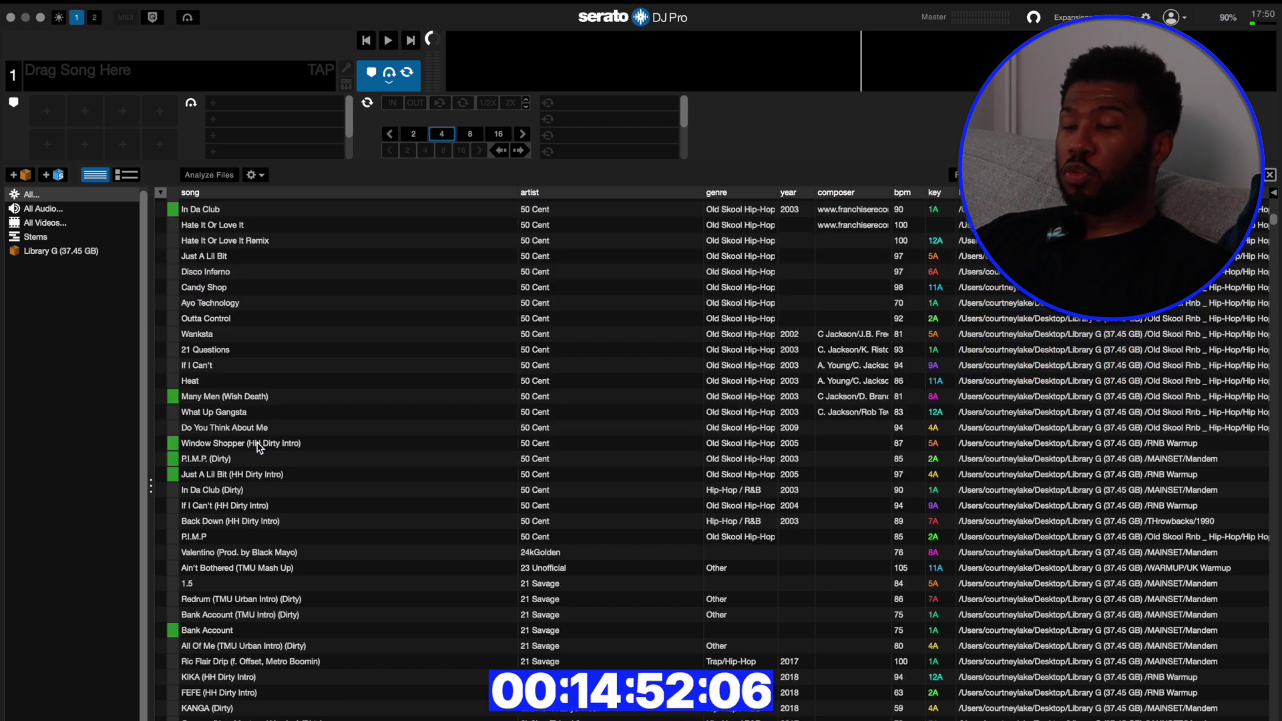
Load successive tracks onto deck 1, from Pound Town Boy through to Upside Down.
scroll(633, 437, "up", 10)
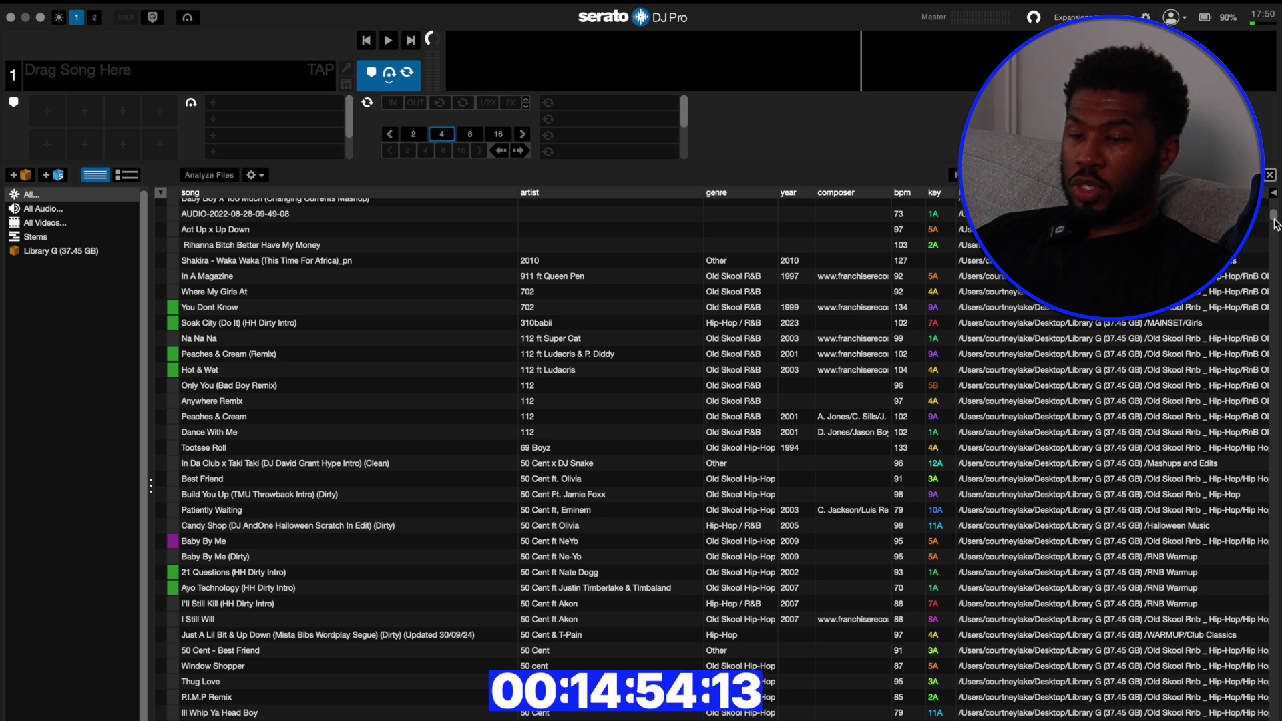
scroll(1274, 224, "up", 20)
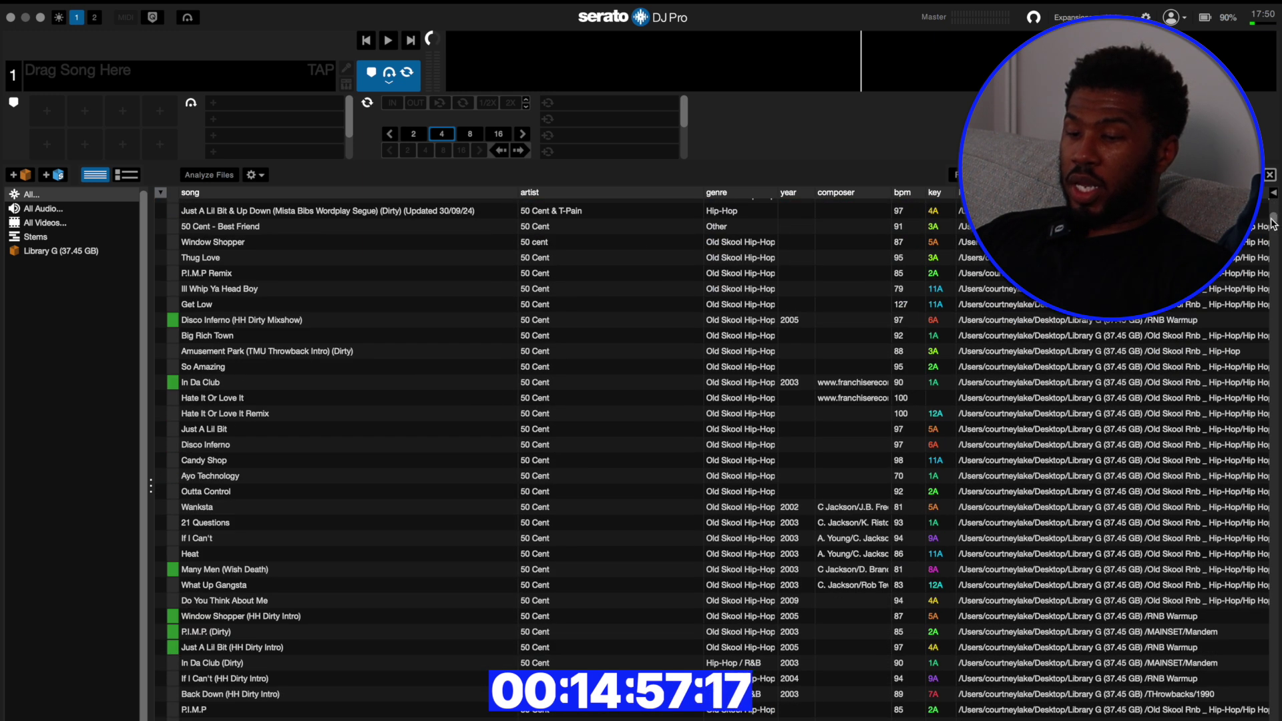
left_click_drag(1272, 224, 1254, 337)
left_click(810, 379)
key("shift+Left")
key("Down")
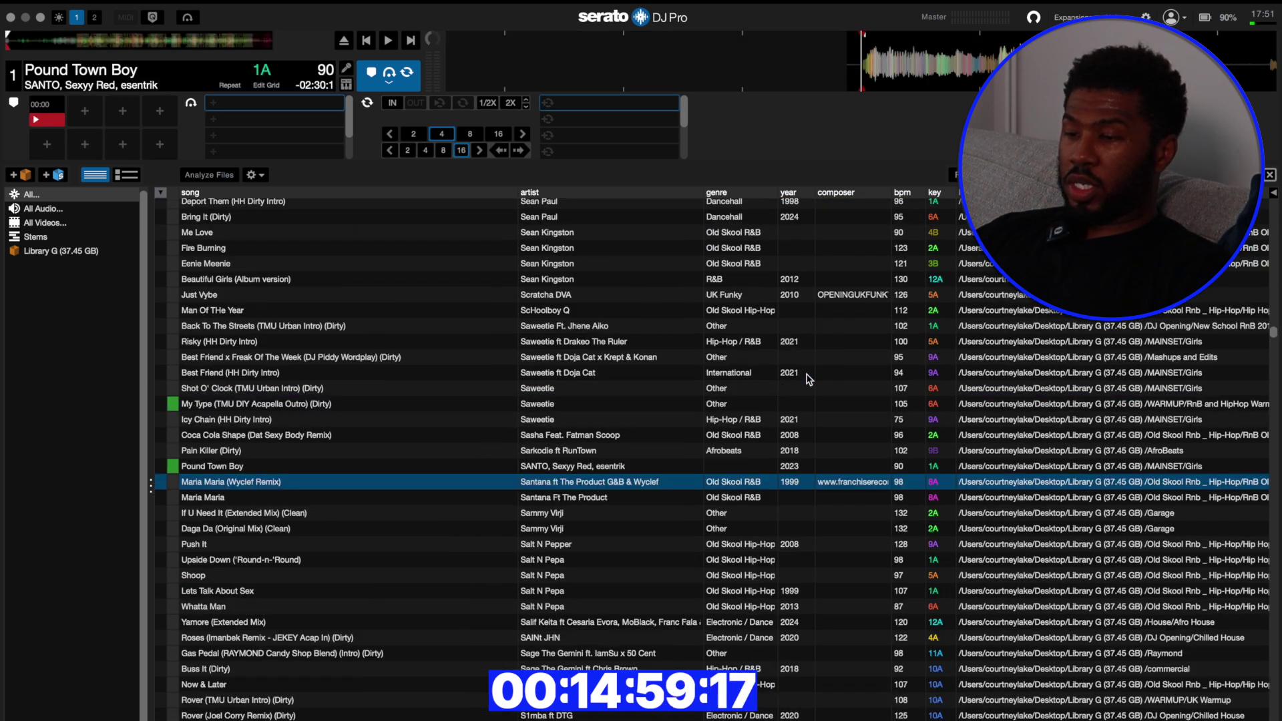
key("shift+Left")
key("Down")
key("shift+Left")
key("Down")
key("shift+Left")
key("Down")
key("shift+Left")
key("Down")
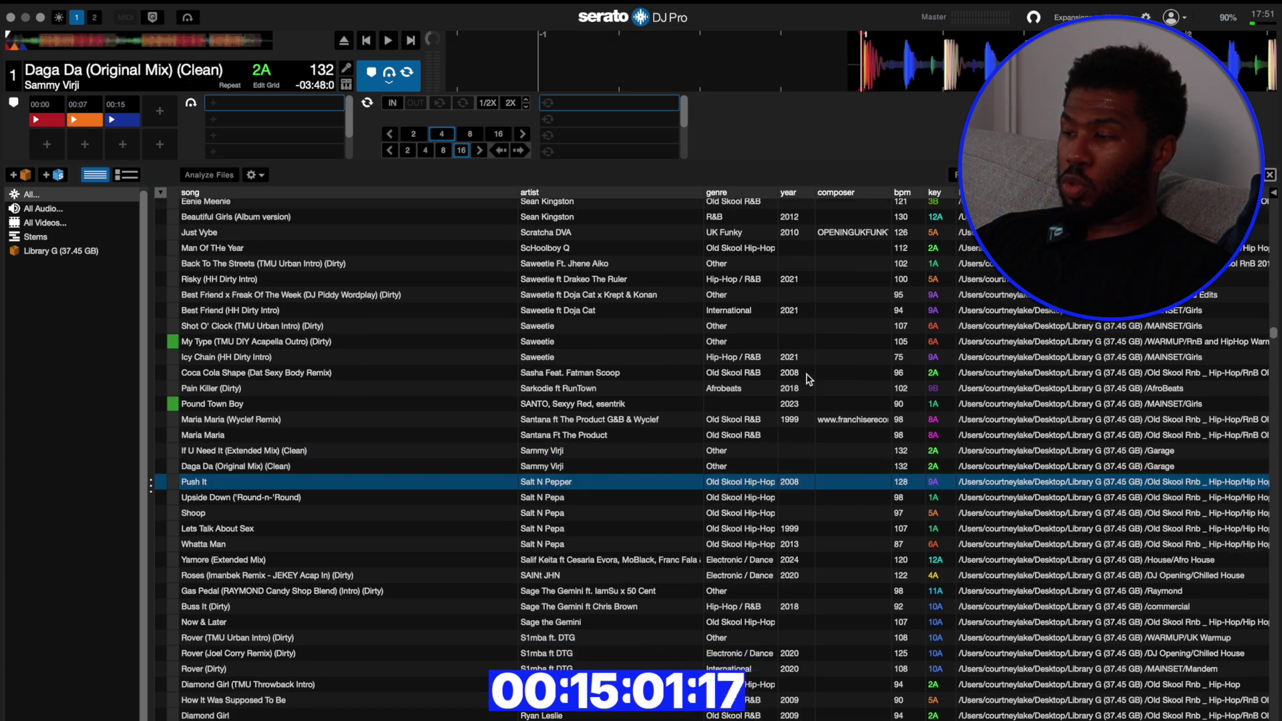
key("shift+Left")
key("Down")
key("shift+Left")
left_click_drag(1273, 332, 1274, 197)
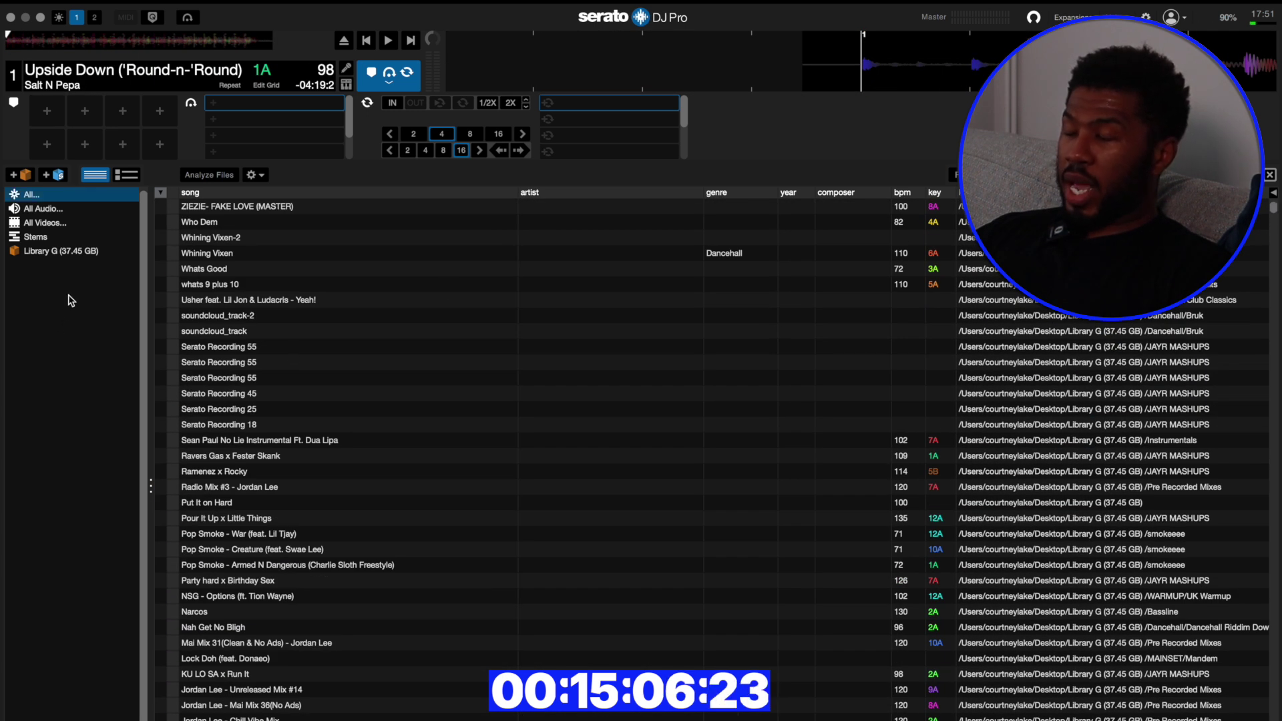
Create a smart crate with the rule filename contains '.mp3'.
left_click(57, 175)
left_click(435, 480)
left_click(477, 327)
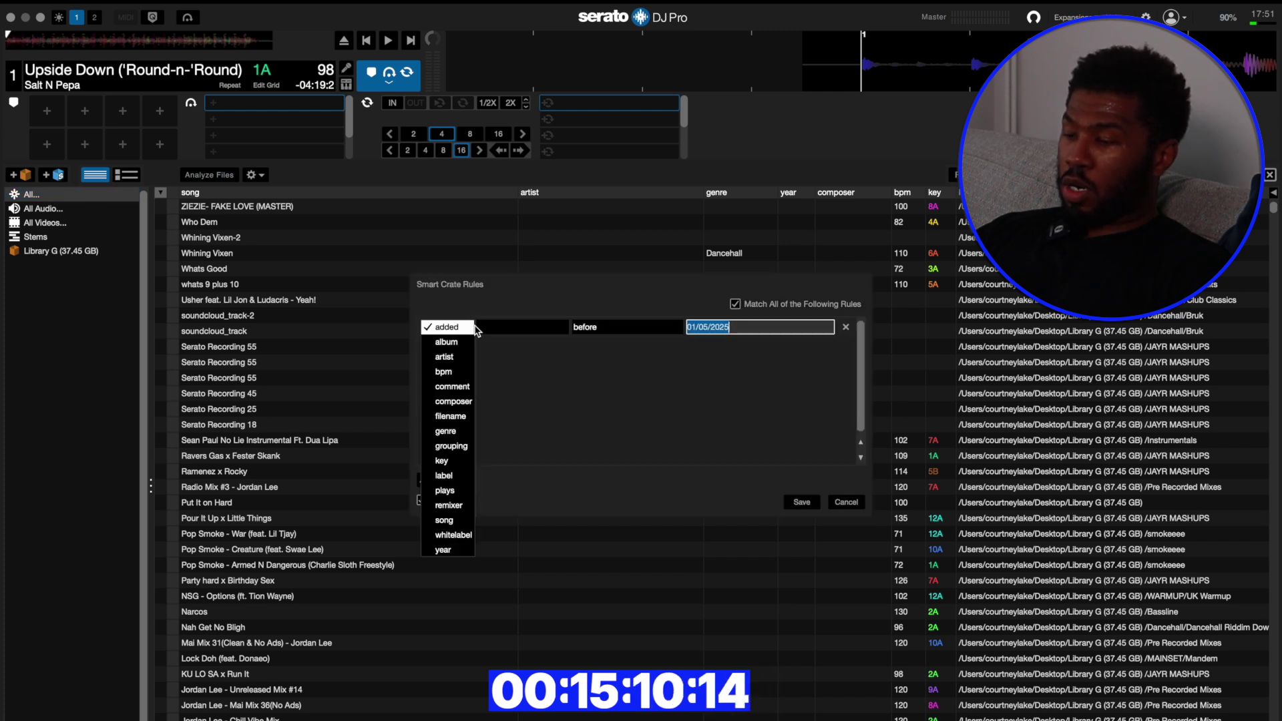
left_click(463, 419)
left_click(707, 332)
type(".mp3")
left_click(839, 505)
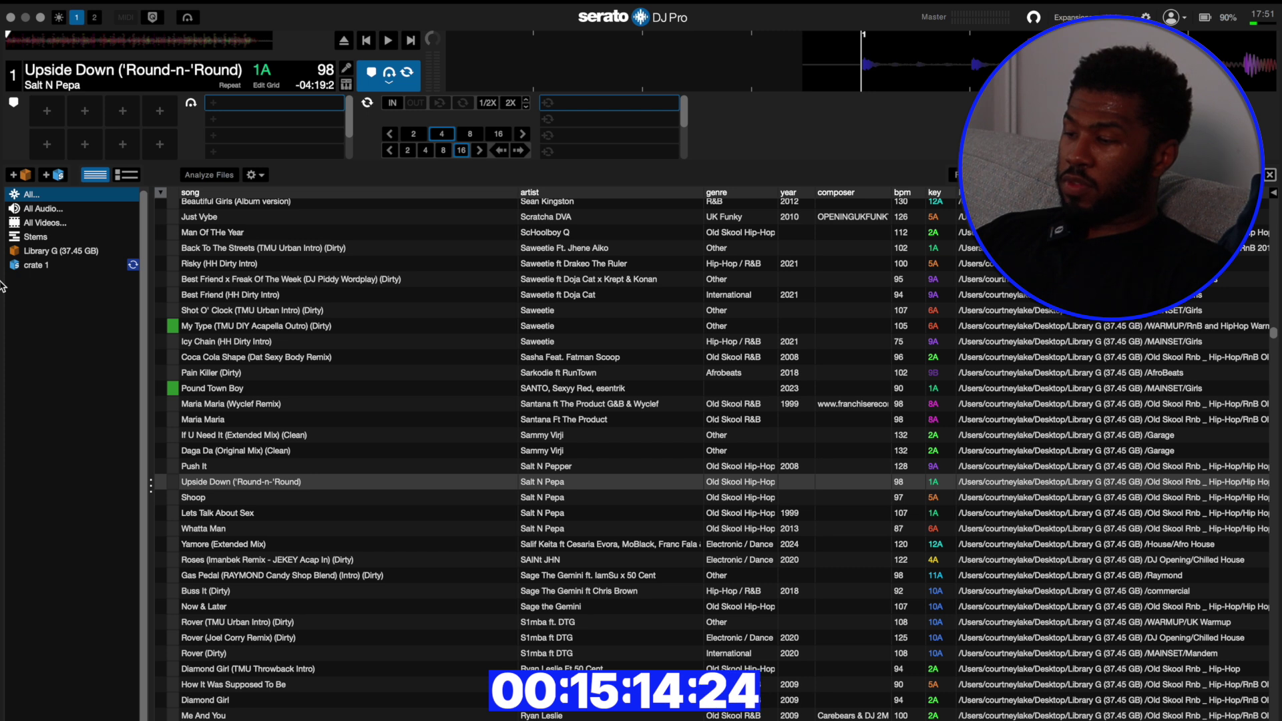
Create a second smart crate with the rule filename does not contain '.mp3'.
left_click(61, 178)
left_click(435, 479)
left_click(611, 327)
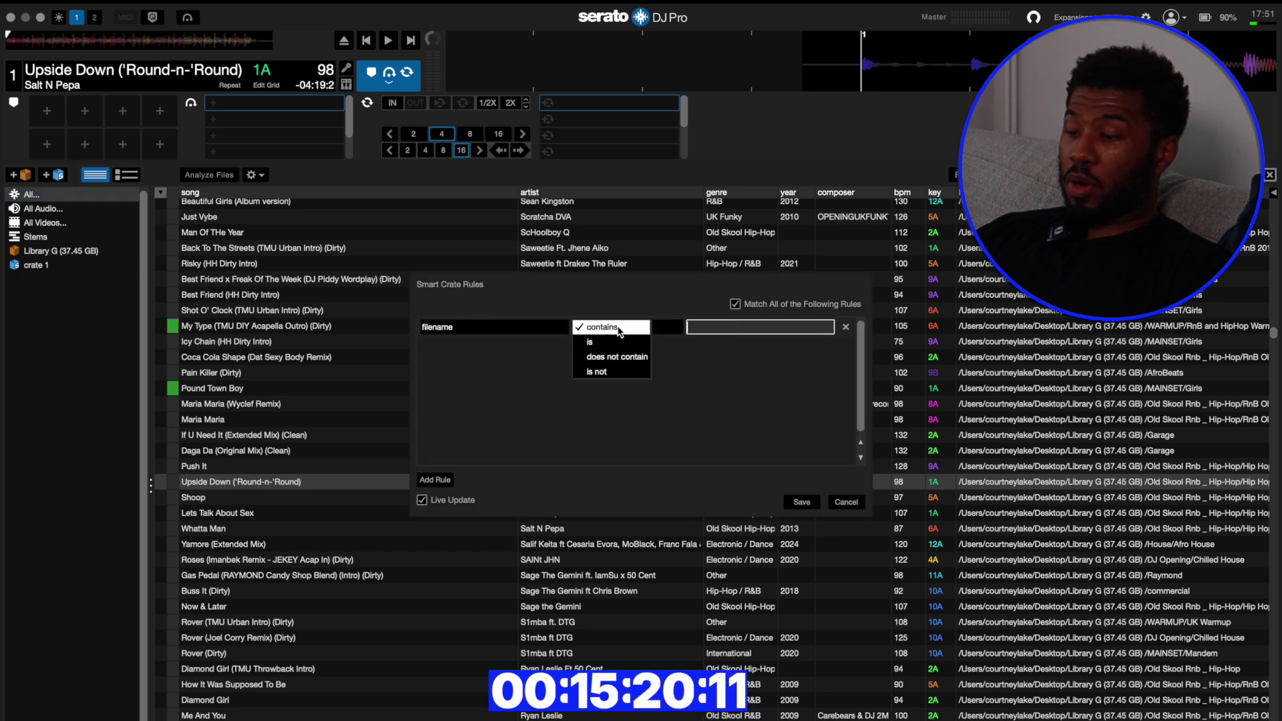
left_click(619, 358)
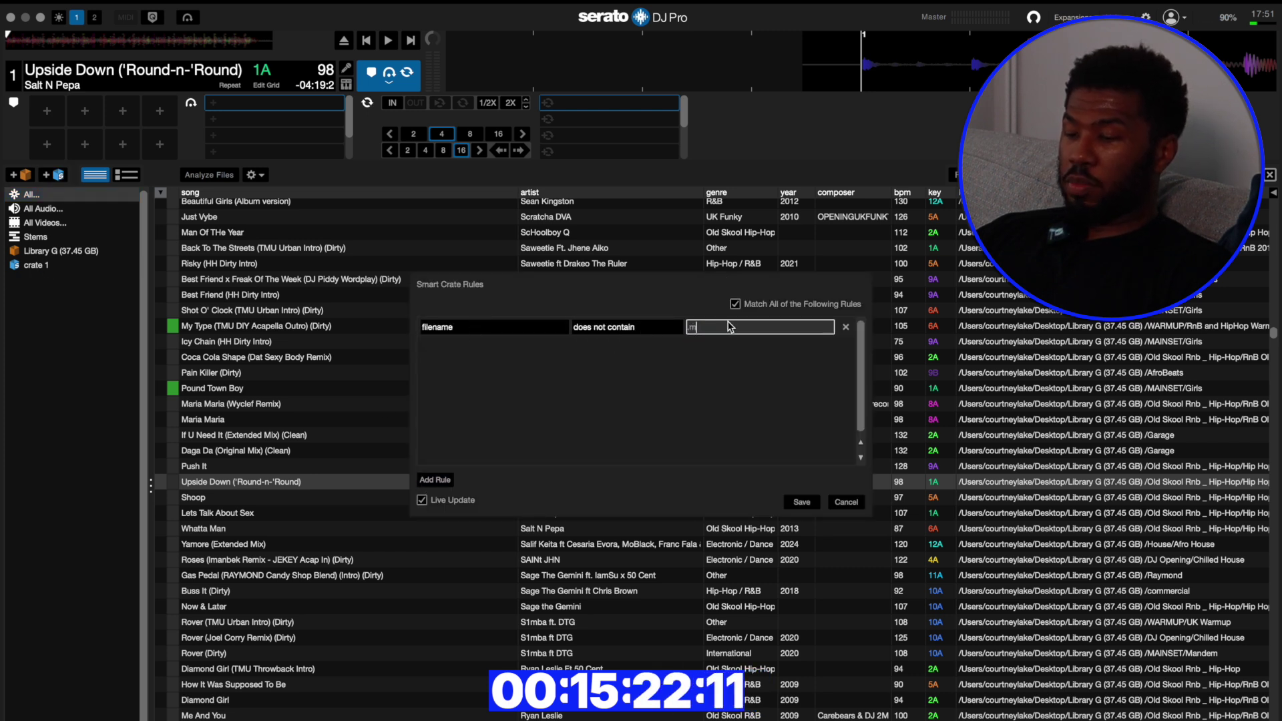
left_click(802, 502)
Rename the crates to 'MP3' and 'NON MP3' and select NON MP3's 19 tracks.
double_click(42, 266)
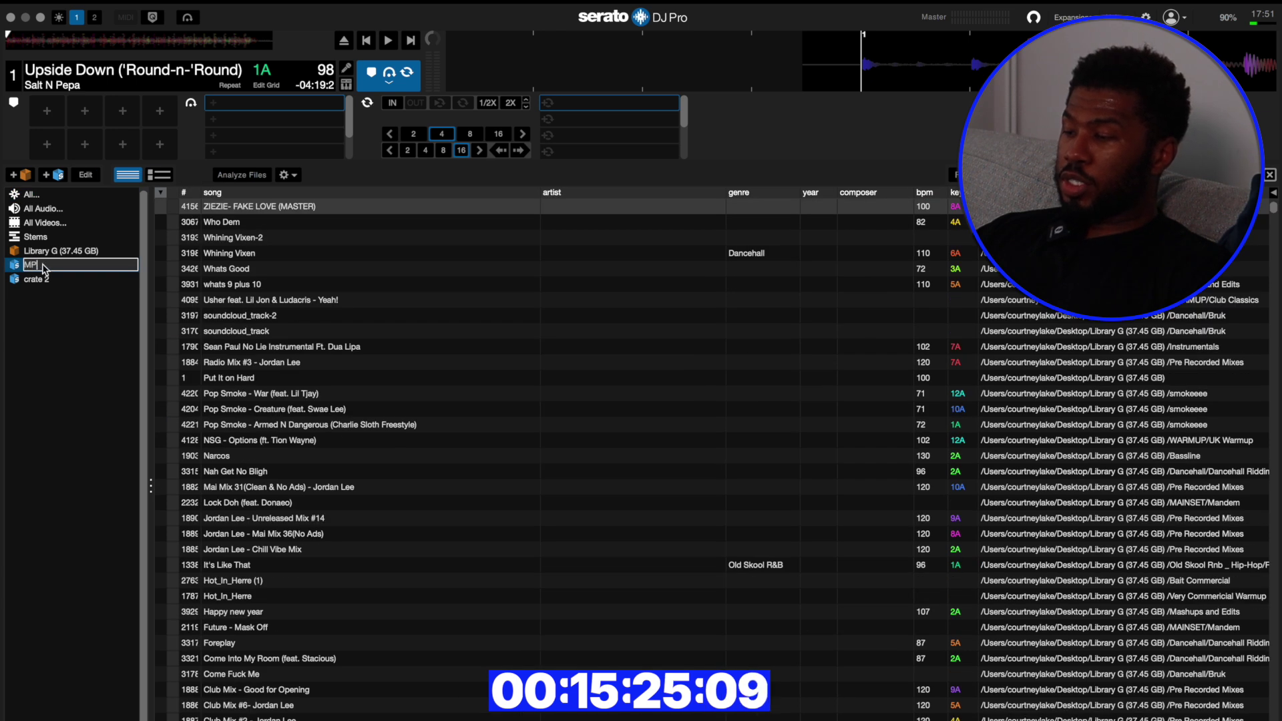
type("MP3")
key("Return")
left_click(35, 280)
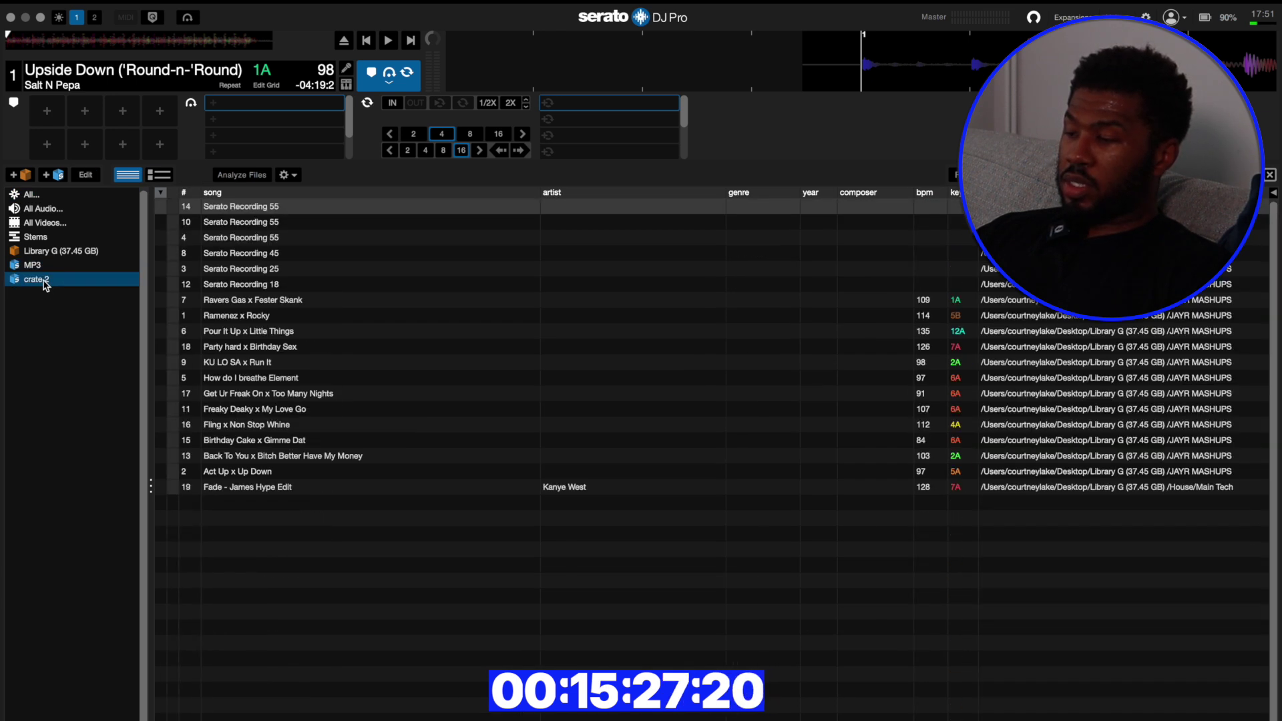
double_click(35, 280)
type("NON MP3")
key("Return")
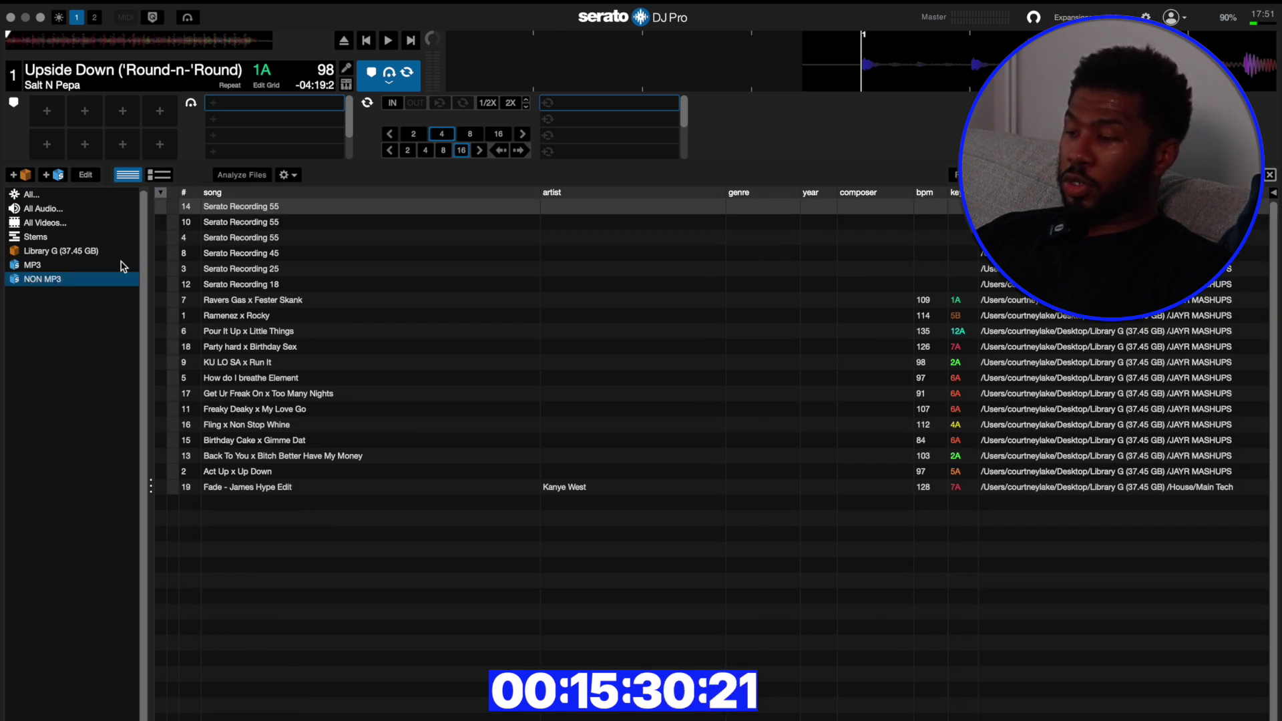
left_click(262, 487, "shift")
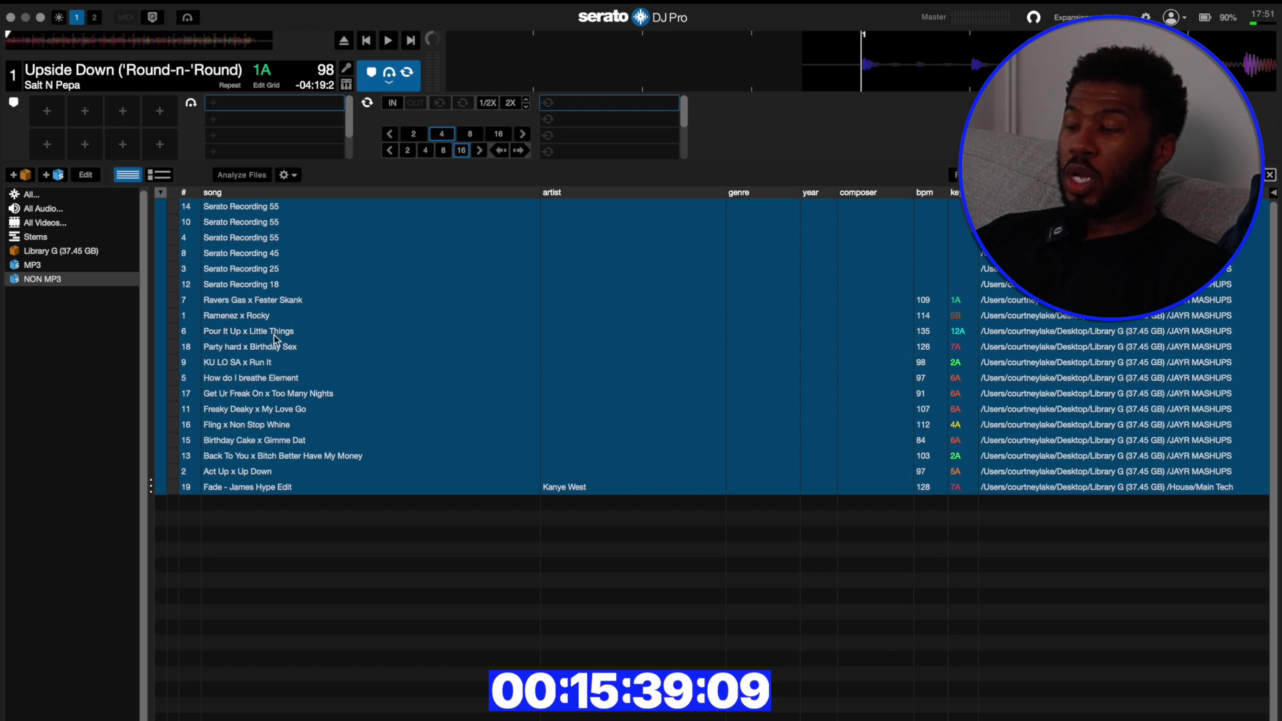
Sort the MP3 crate by descending track number, then quit Serato confirming the exit.
left_click(47, 268)
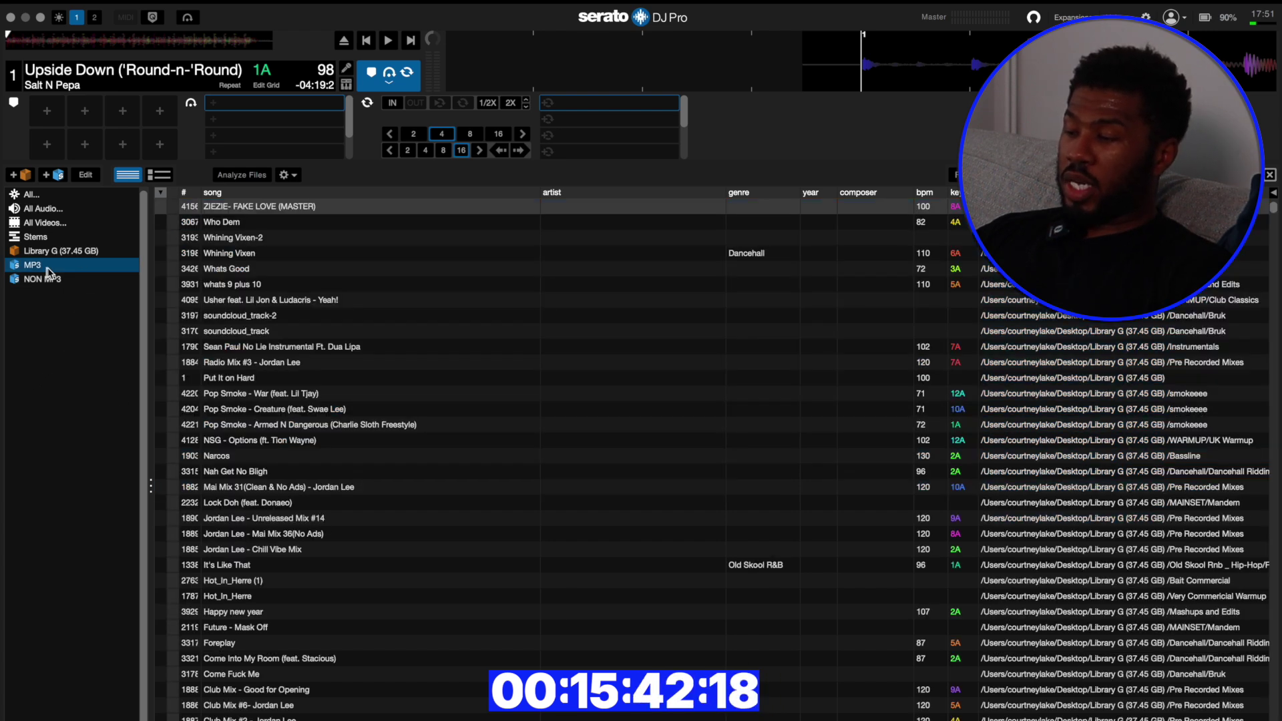
left_click(220, 194)
left_click(199, 192)
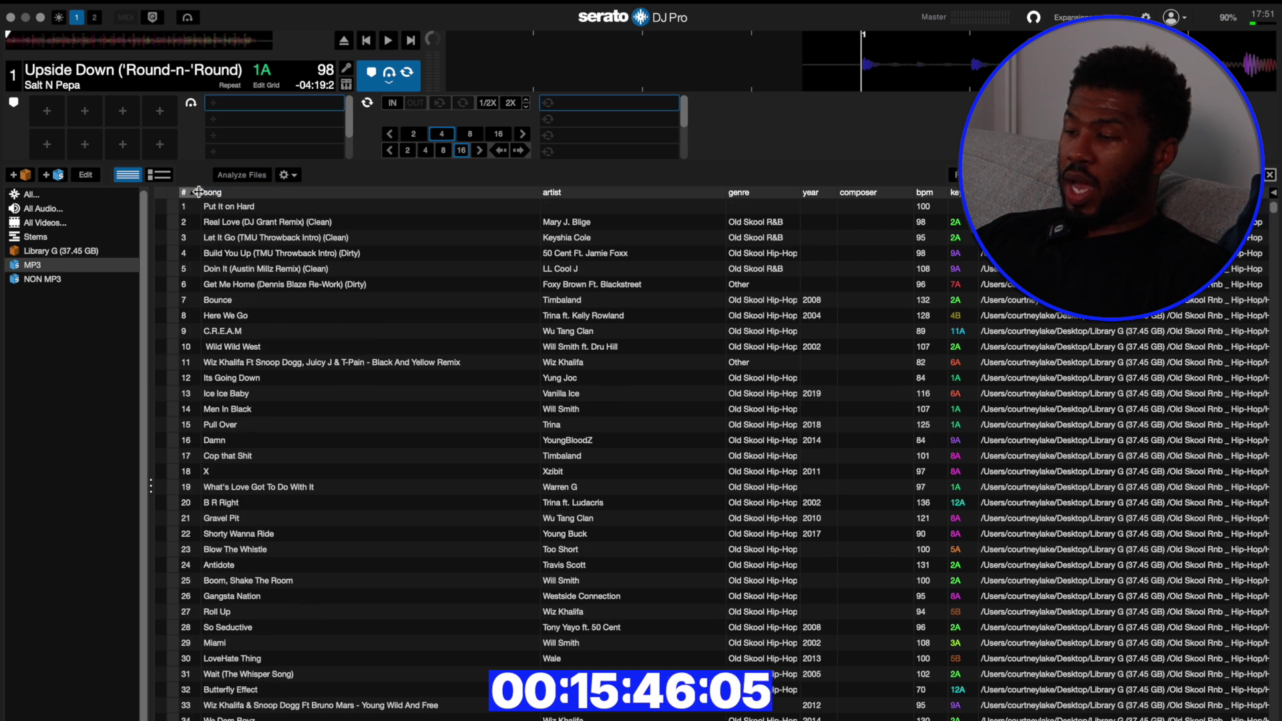
left_click_drag(202, 193, 220, 193)
left_click(199, 193)
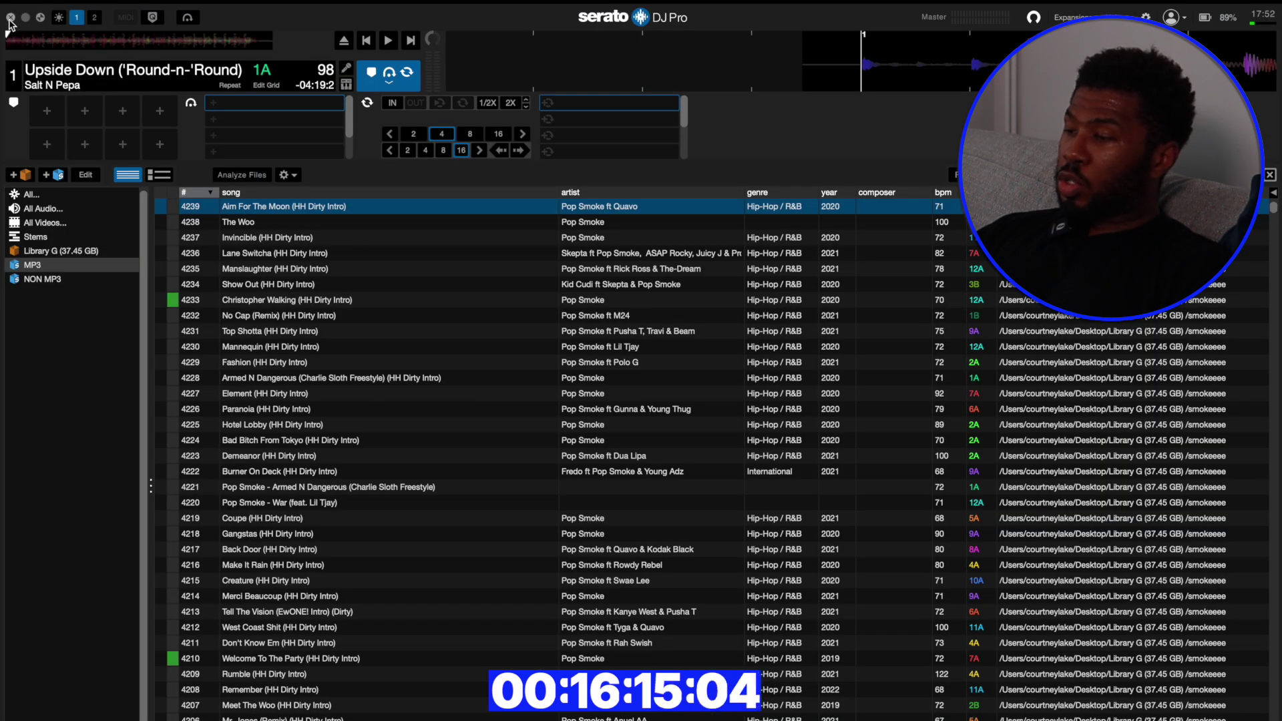
left_click(9, 20)
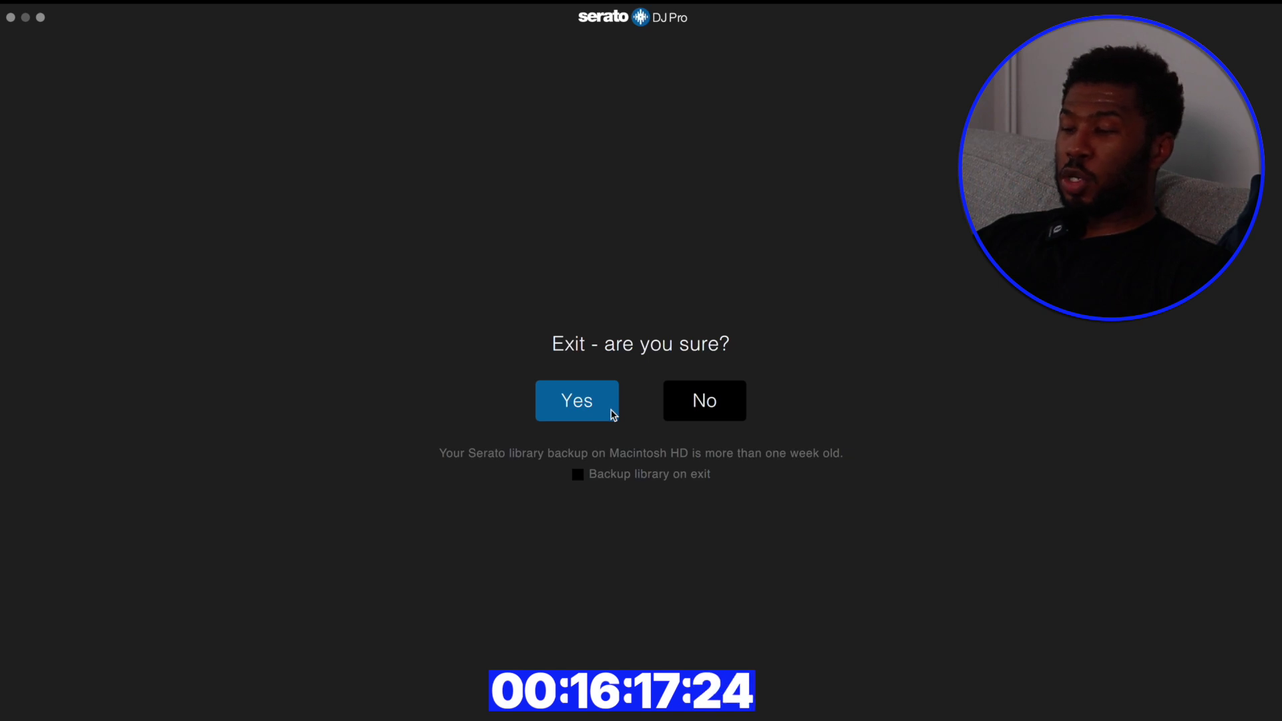
left_click(610, 410)
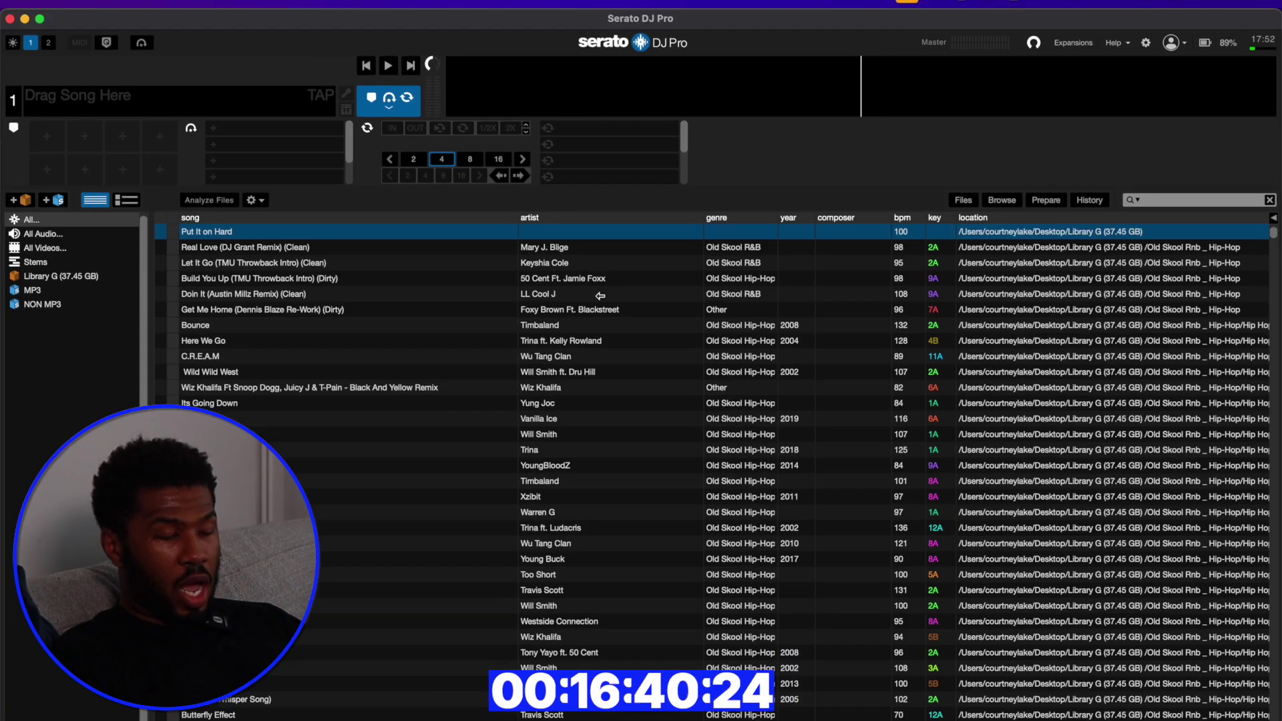
Narrow Serato, acknowledge the Years & Genres licence warning, and place it beside the library.
left_click_drag(601, 296, 485, 324)
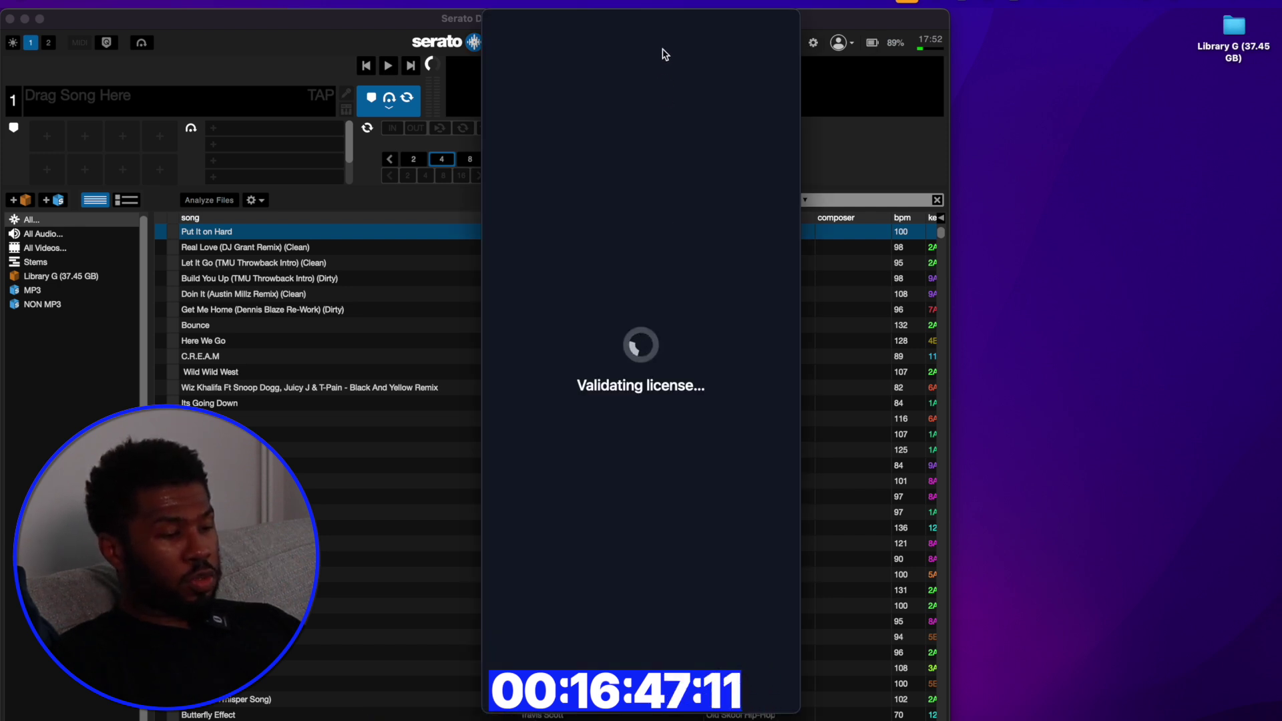
key("Return")
left_click_drag(651, 35, 1126, 62)
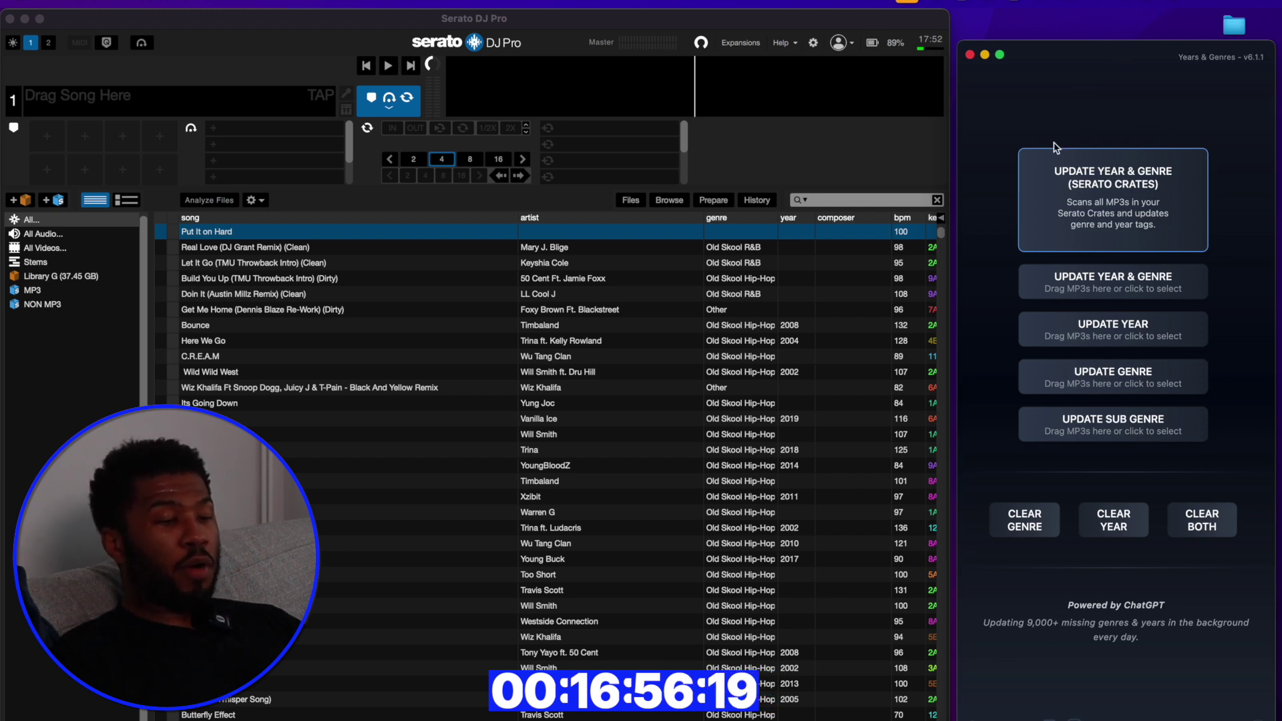
Run Update Year & Genre (Serato Crates) with Overwrite files enabled, confirming with Yes.
left_click(1162, 197)
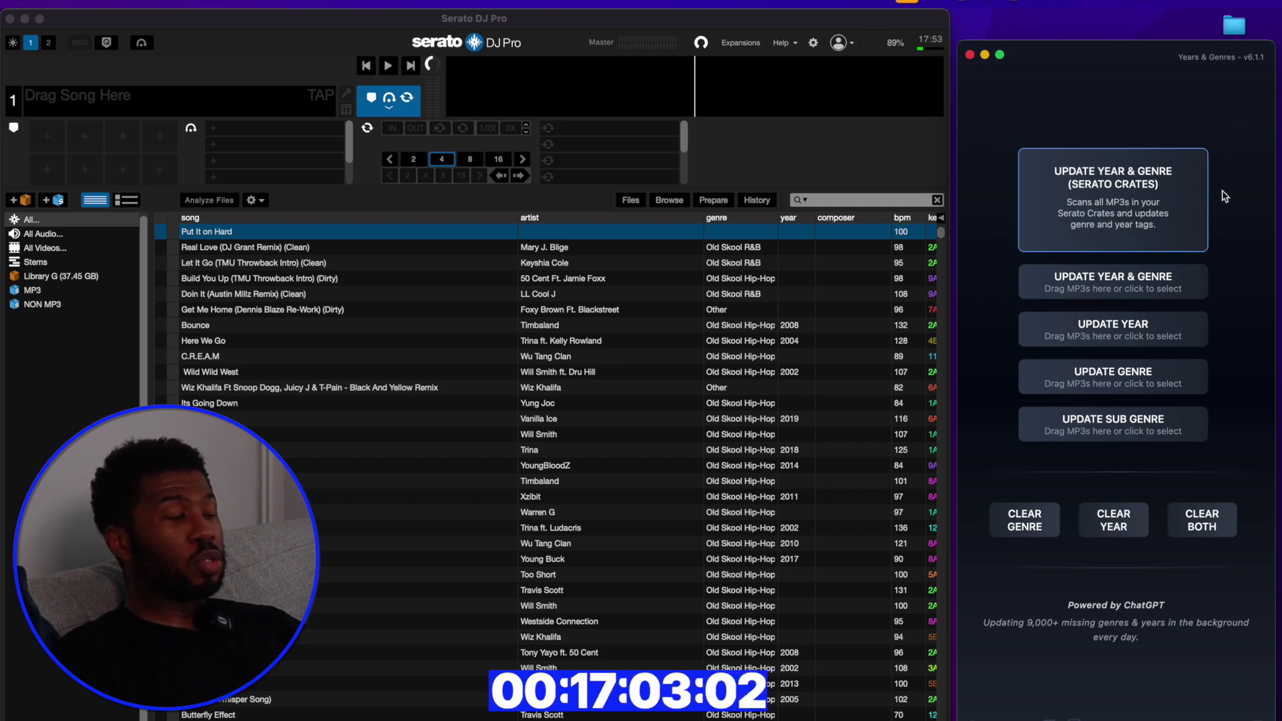
left_click(1143, 215)
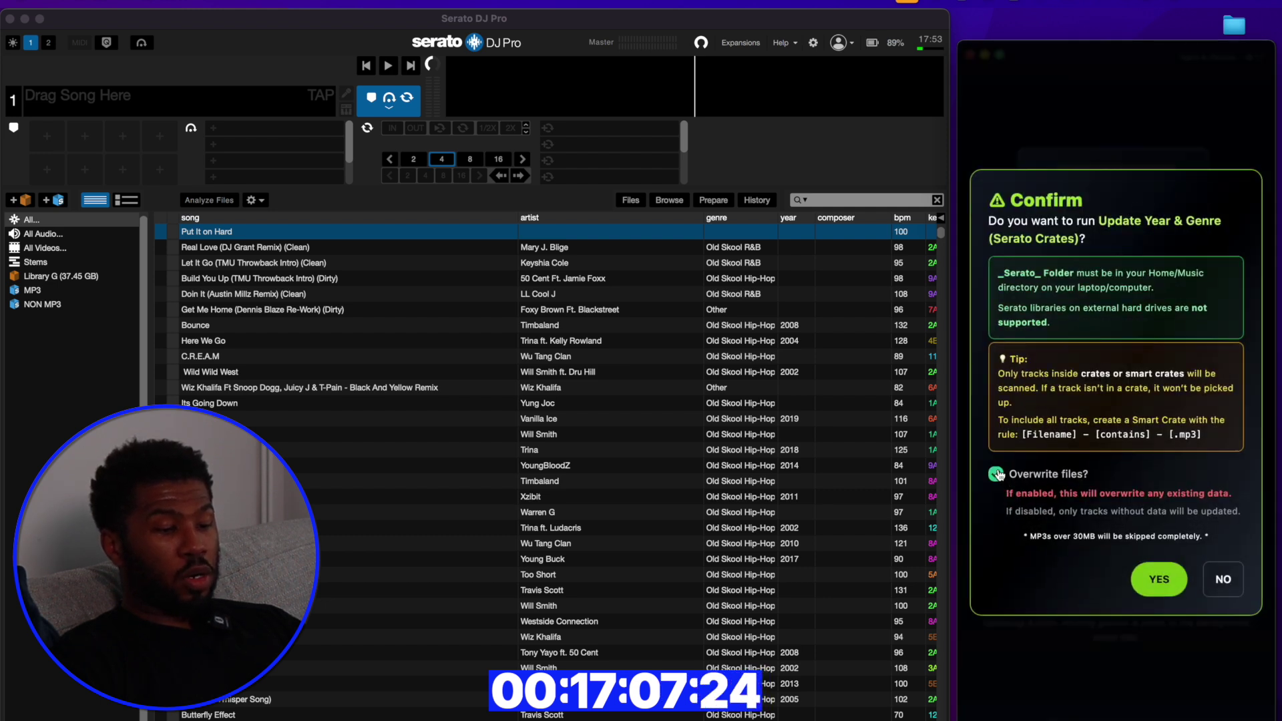
scroll(759, 277, "down", 2)
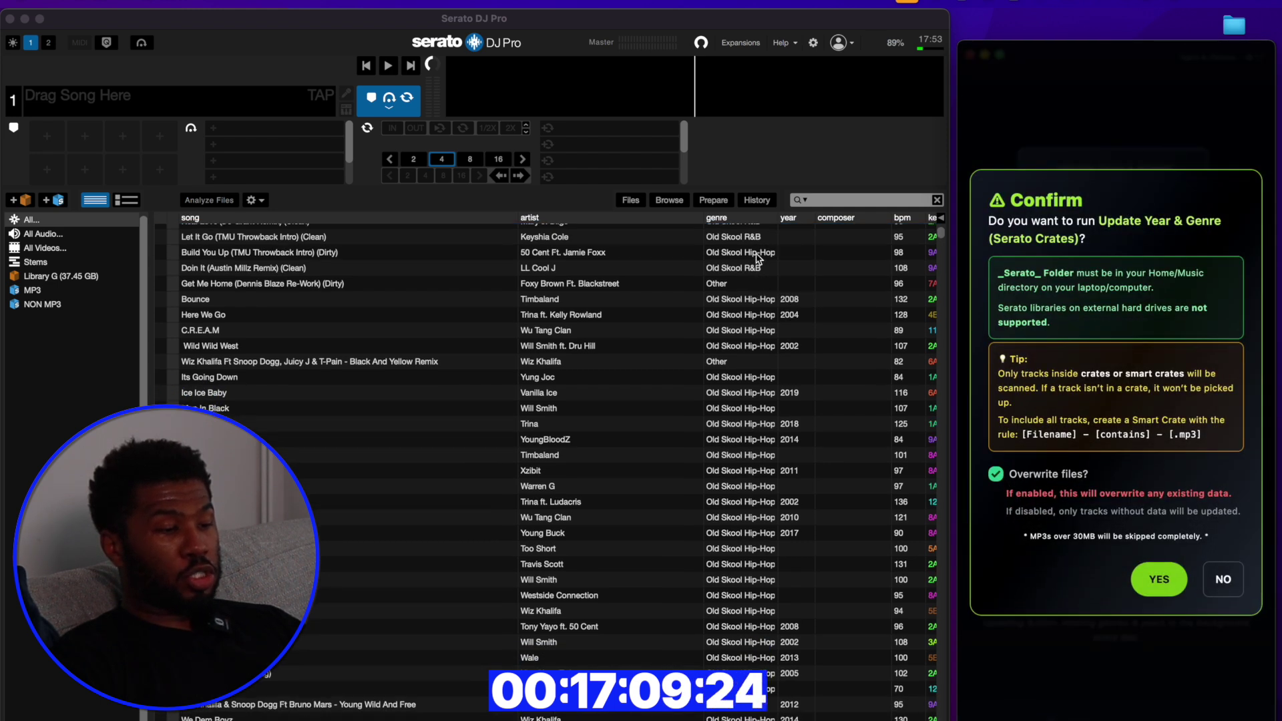
scroll(748, 257, "up", 2)
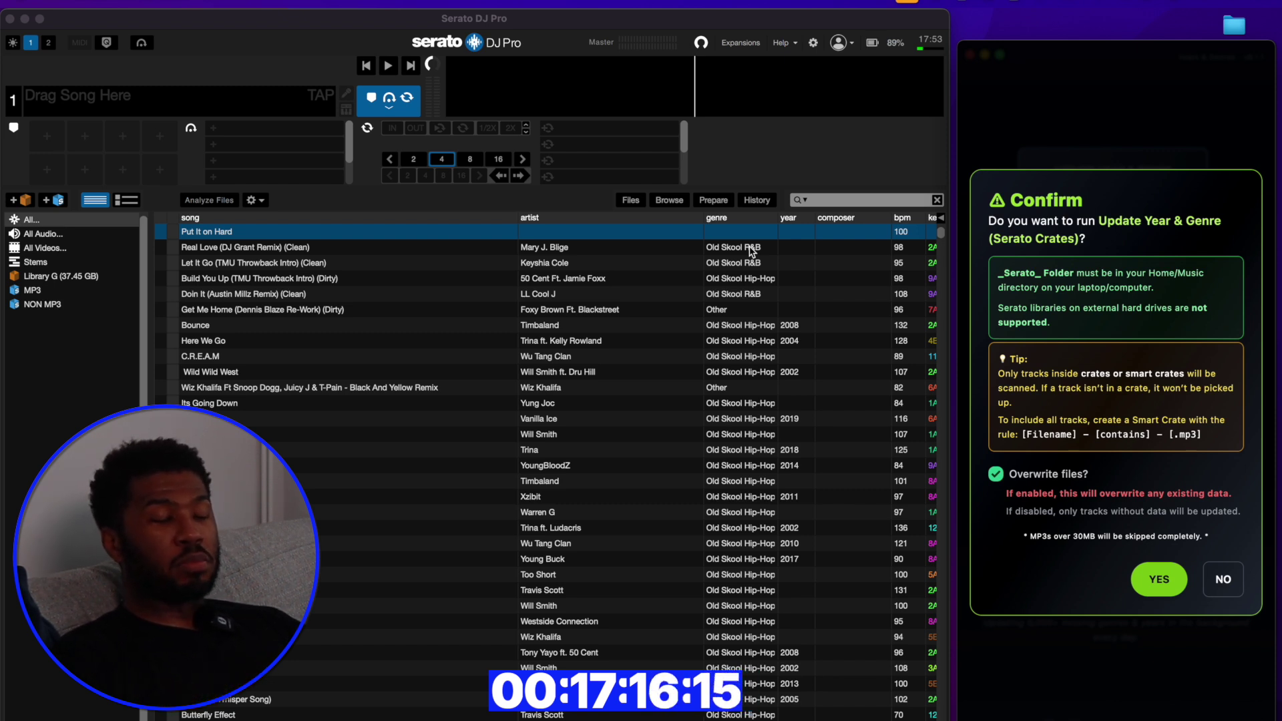
left_click(1162, 587)
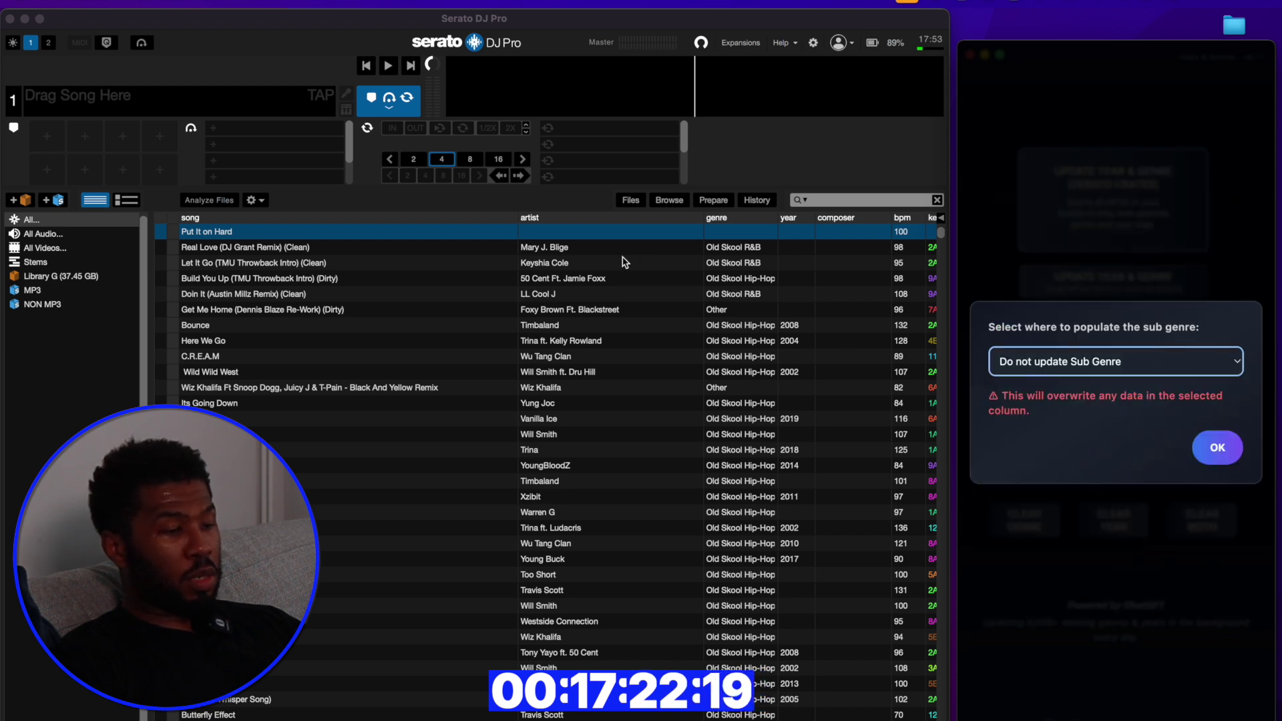
Choose Composer as the sub-genre destination field and run the Years & Genres update.
left_click_drag(523, 223, 411, 222)
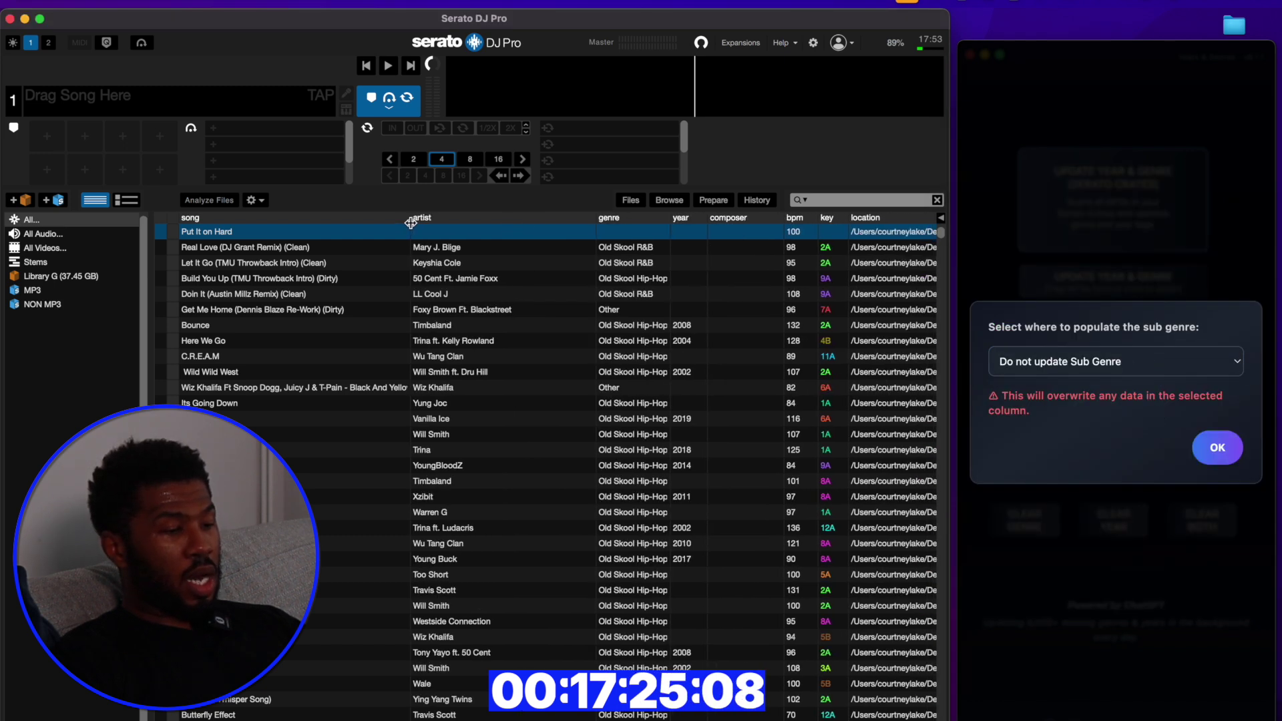
left_click_drag(594, 216, 531, 216)
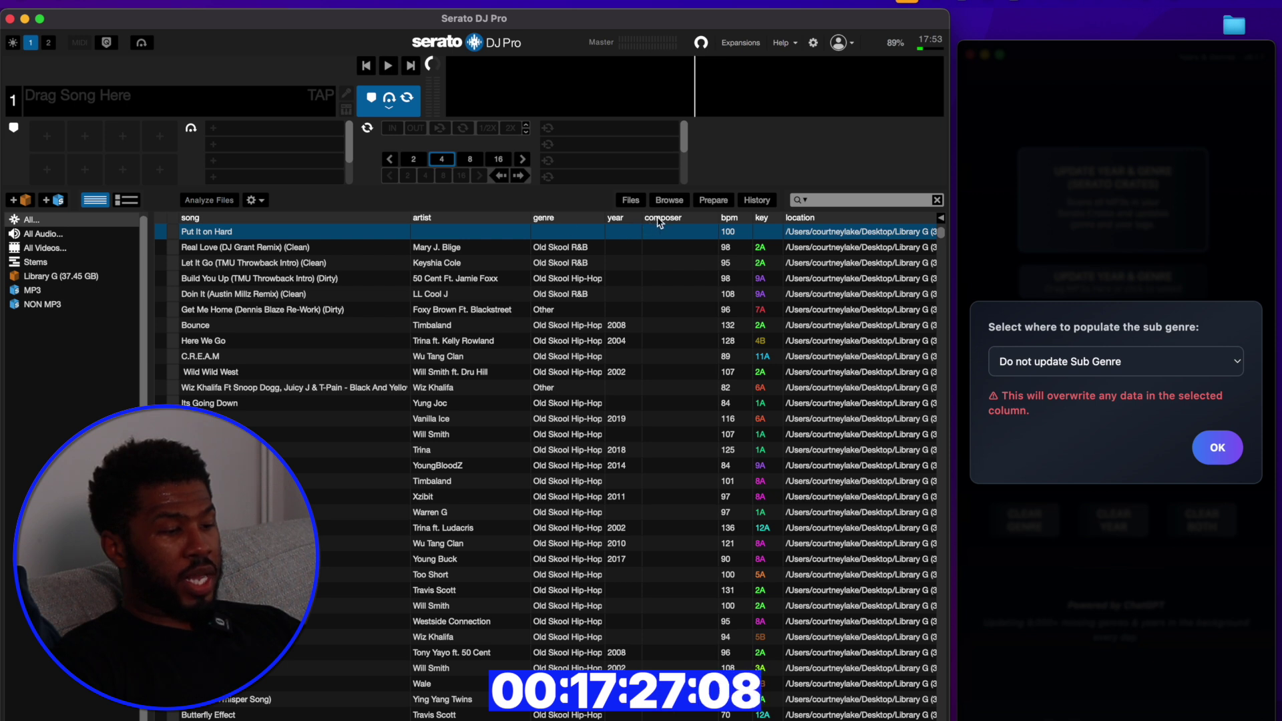
left_click(1122, 368)
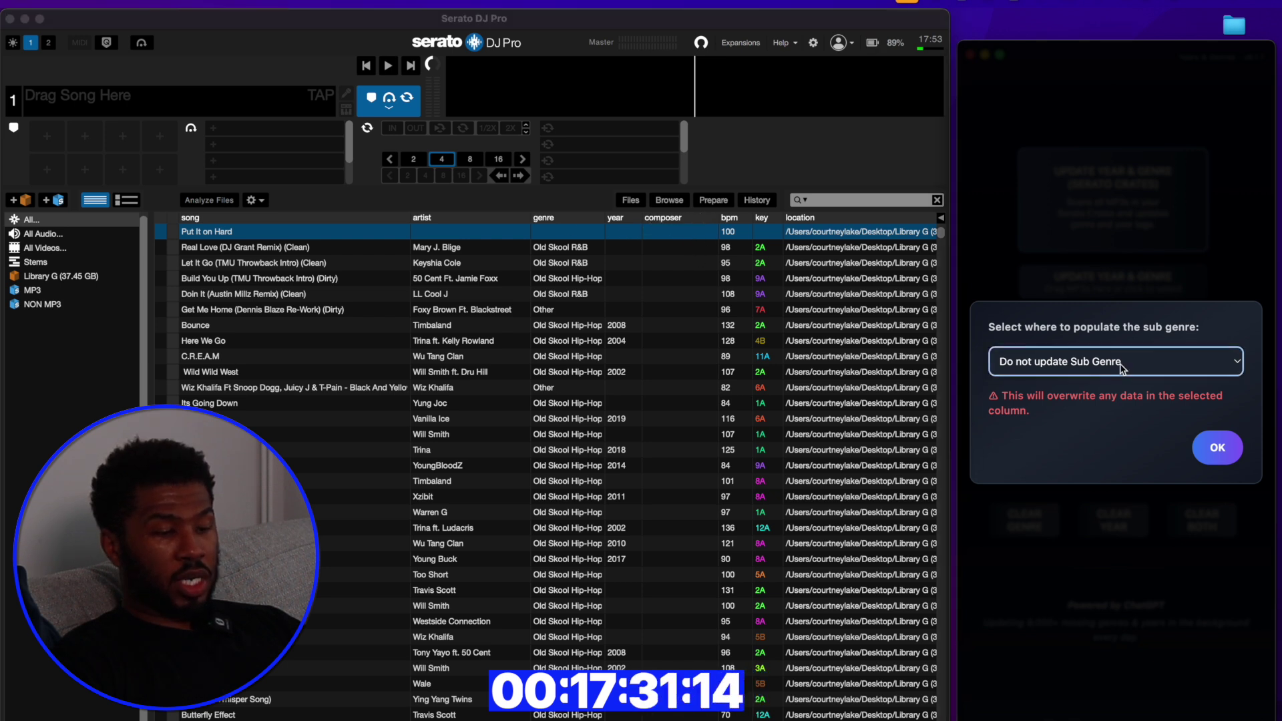
left_click(1079, 371)
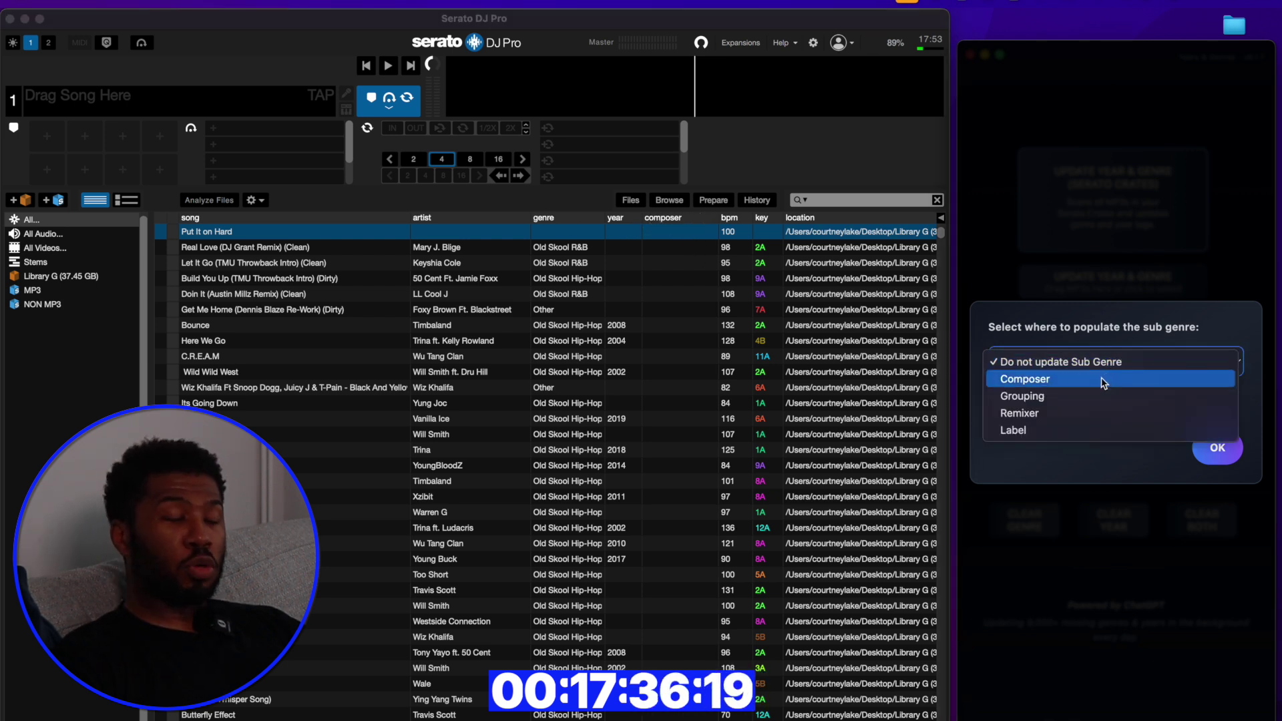
left_click(1103, 382)
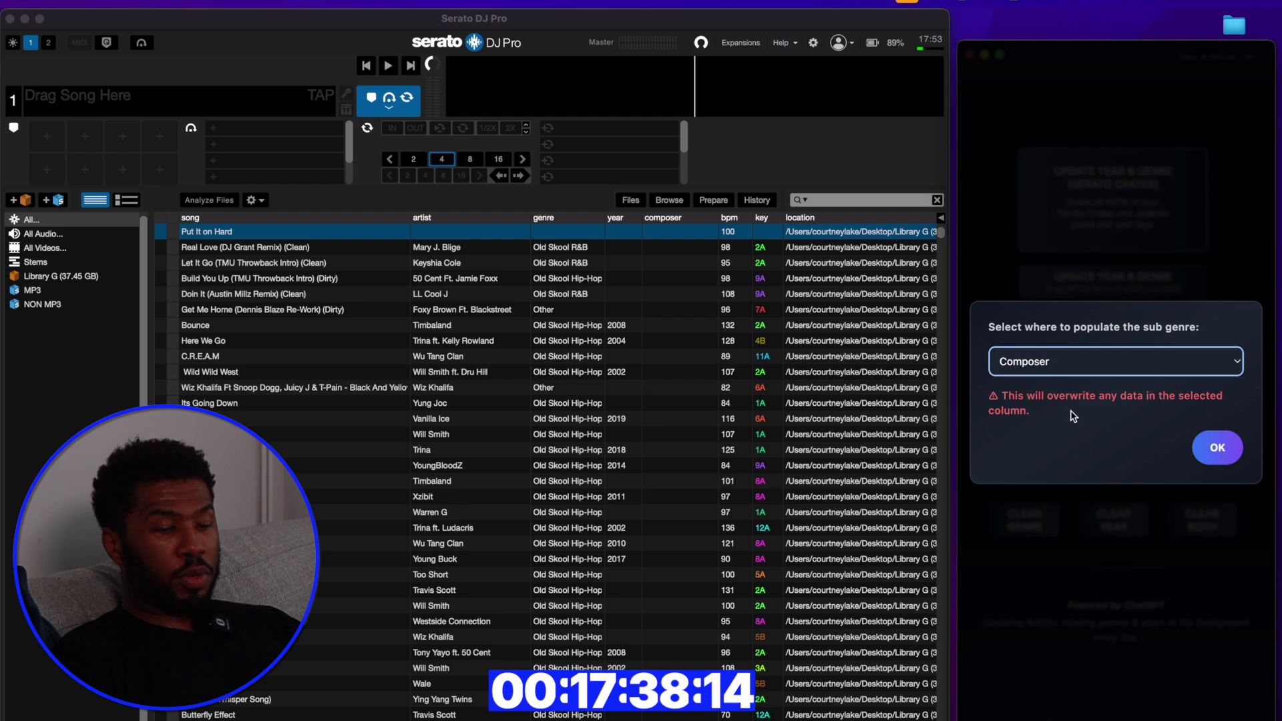
left_click(1217, 448)
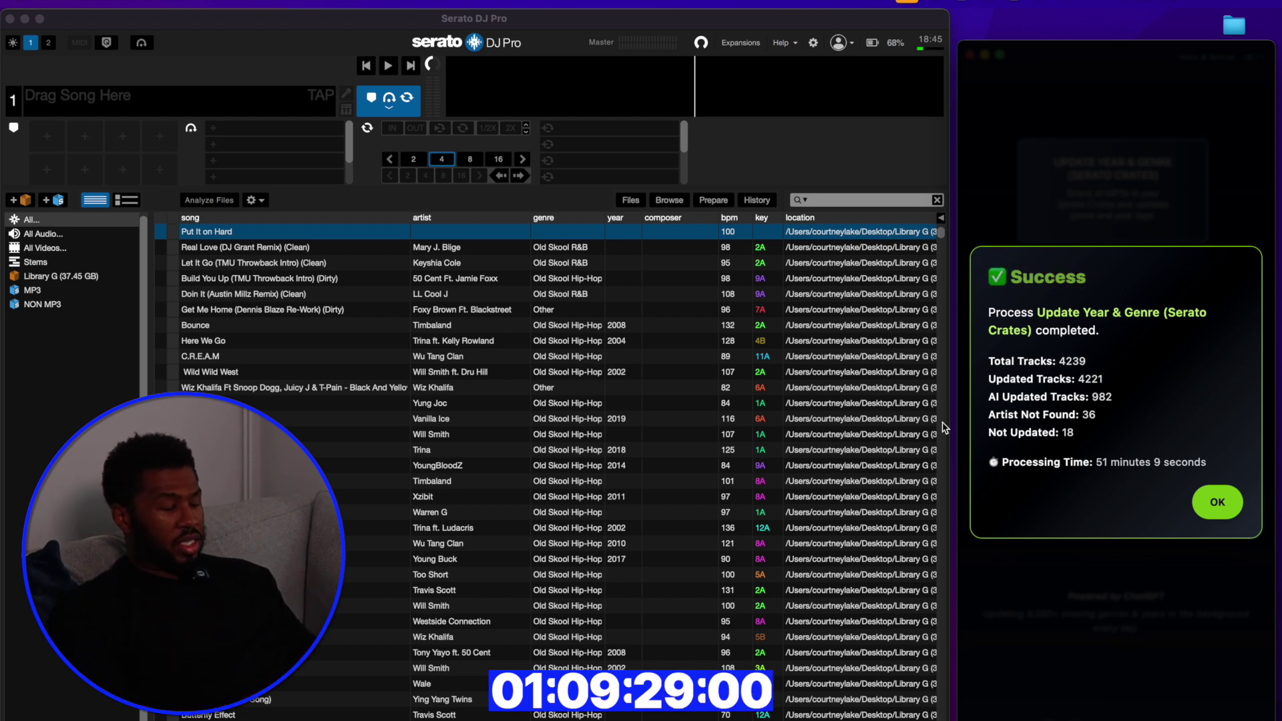
Widen the track list and explore the library in the genre and artist browser.
left_click_drag(153, 331, 131, 331)
left_click(560, 467)
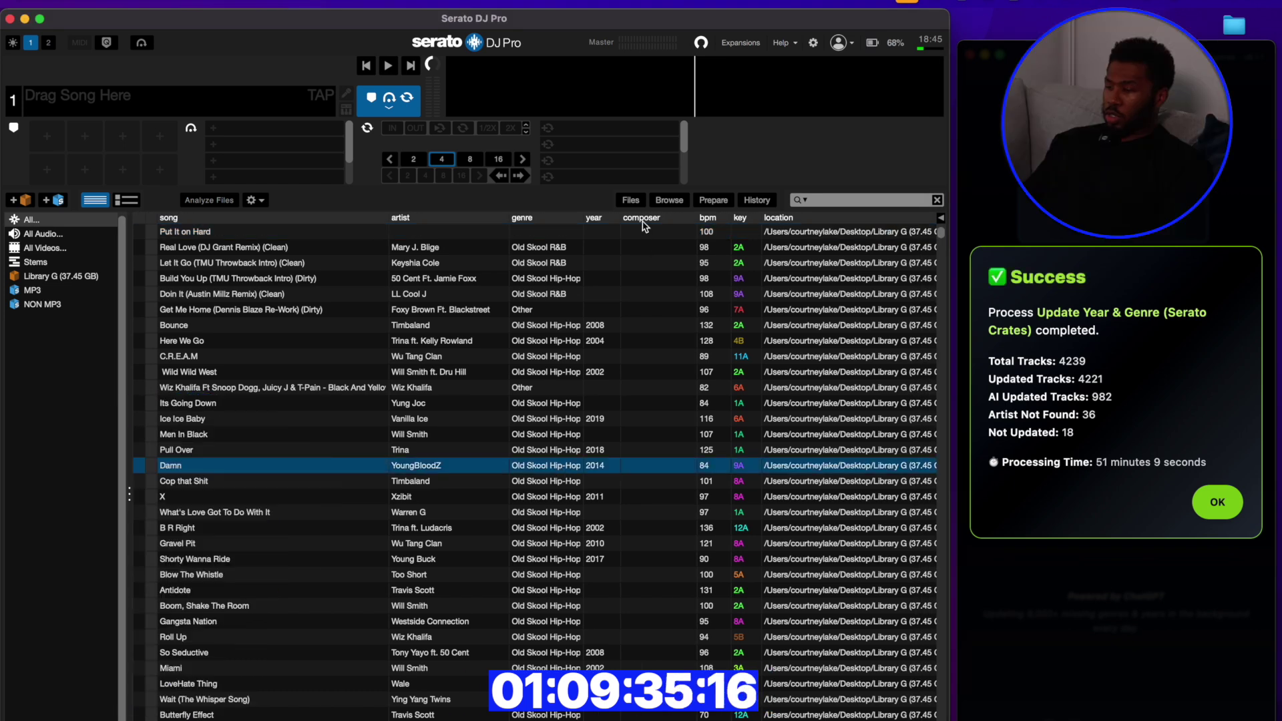
left_click(630, 200)
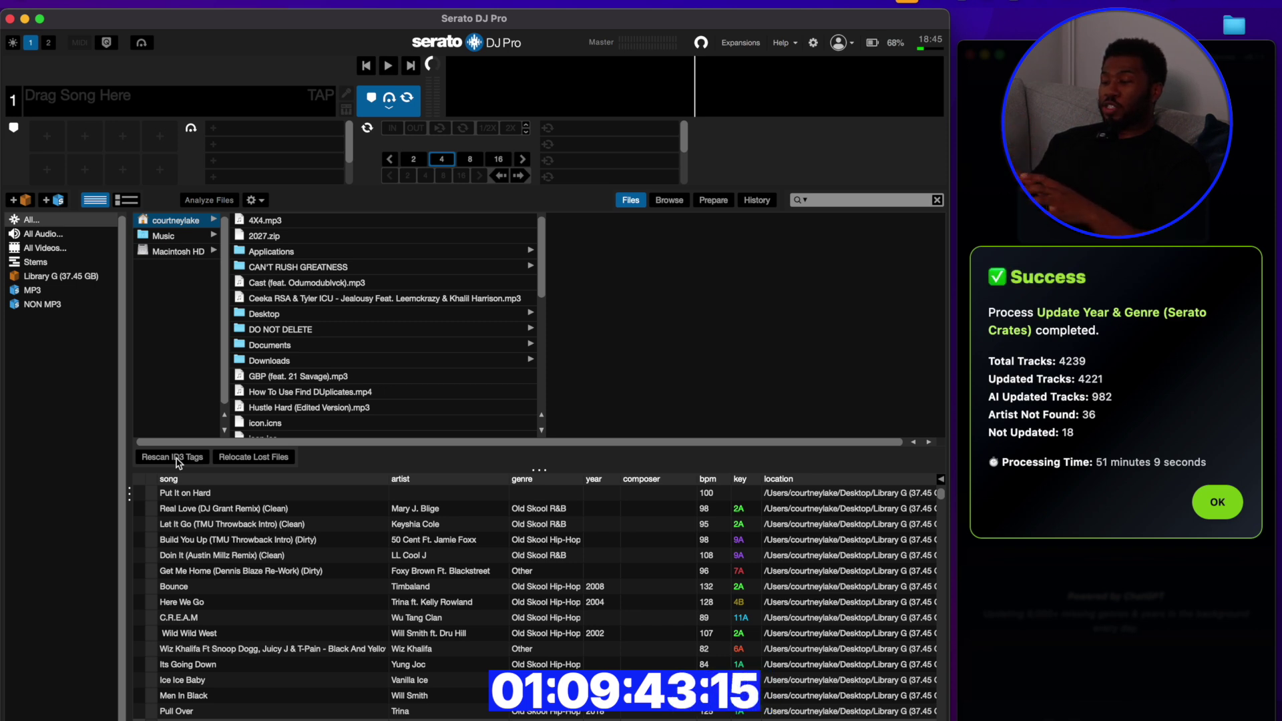
left_click(669, 200)
left_click(542, 462)
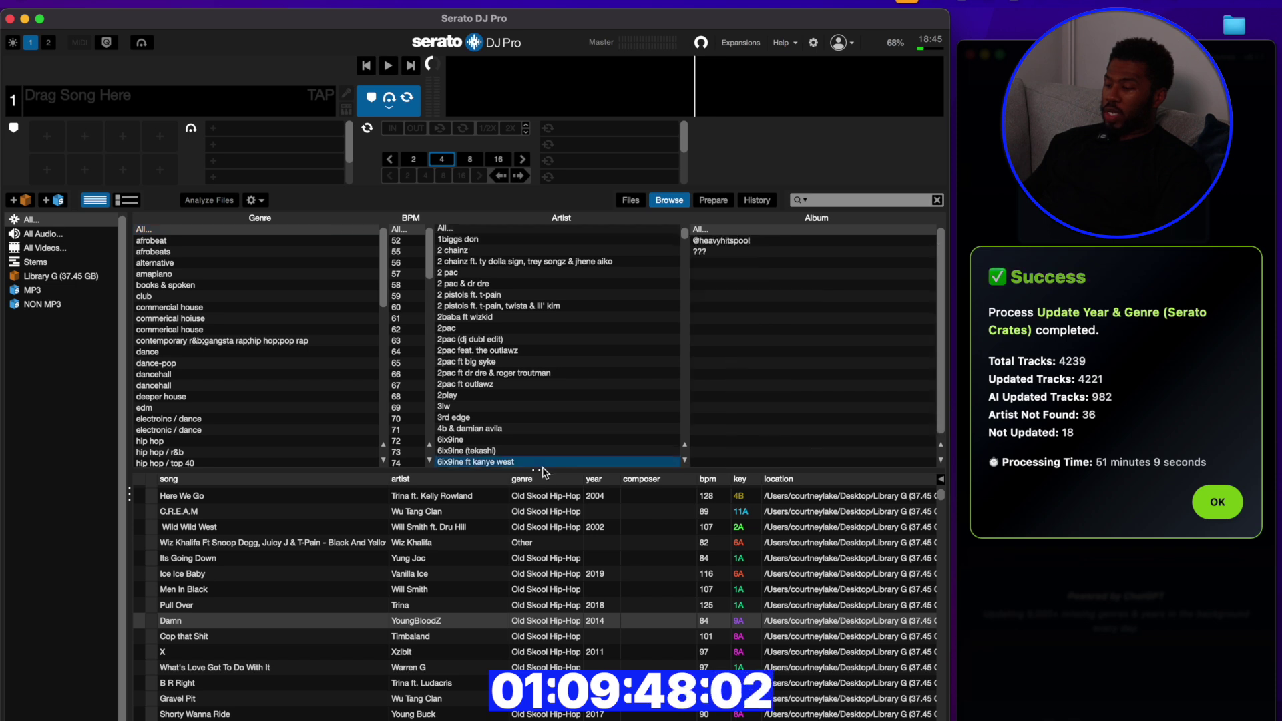
left_click_drag(539, 489, 540, 567)
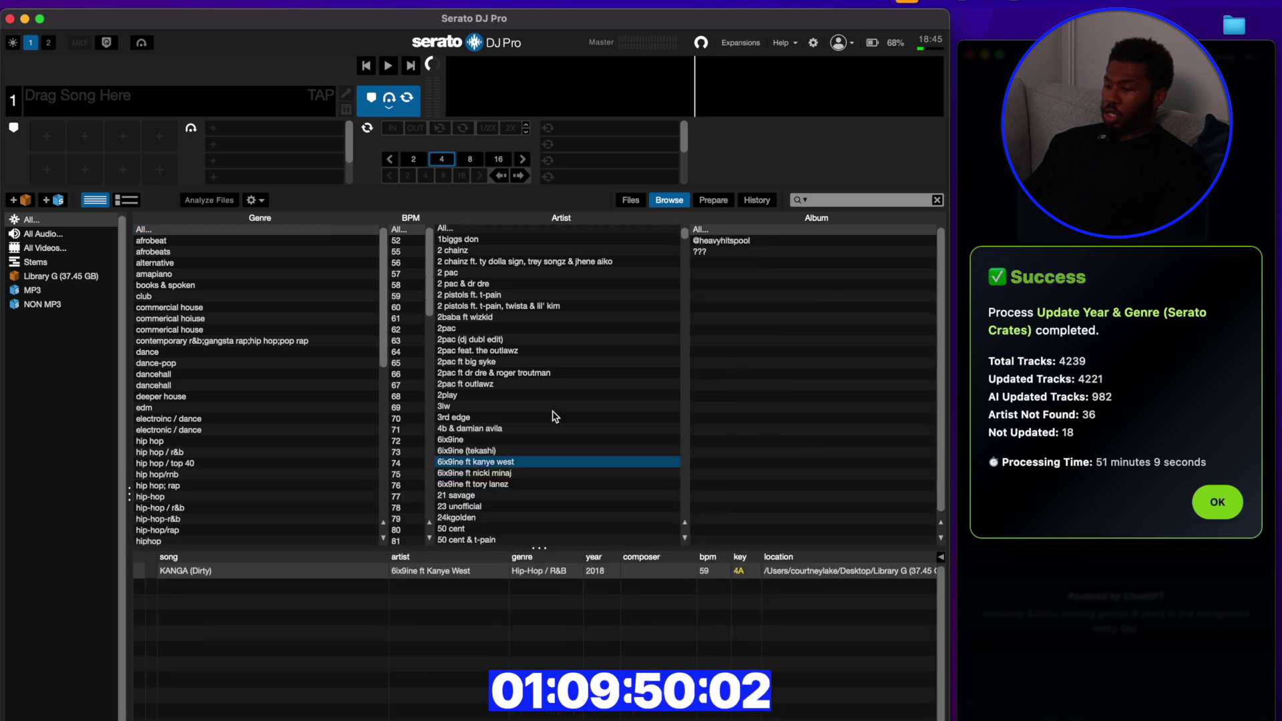
left_click(476, 230)
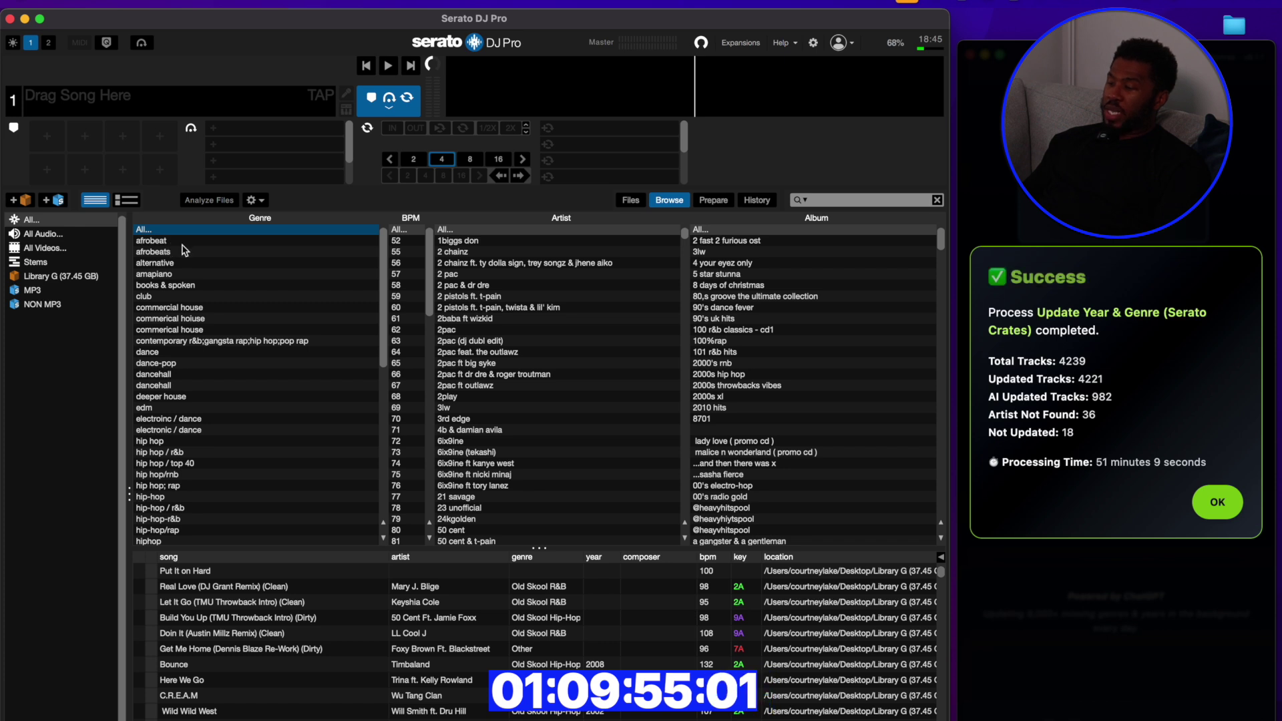
scroll(204, 381, "down", 3)
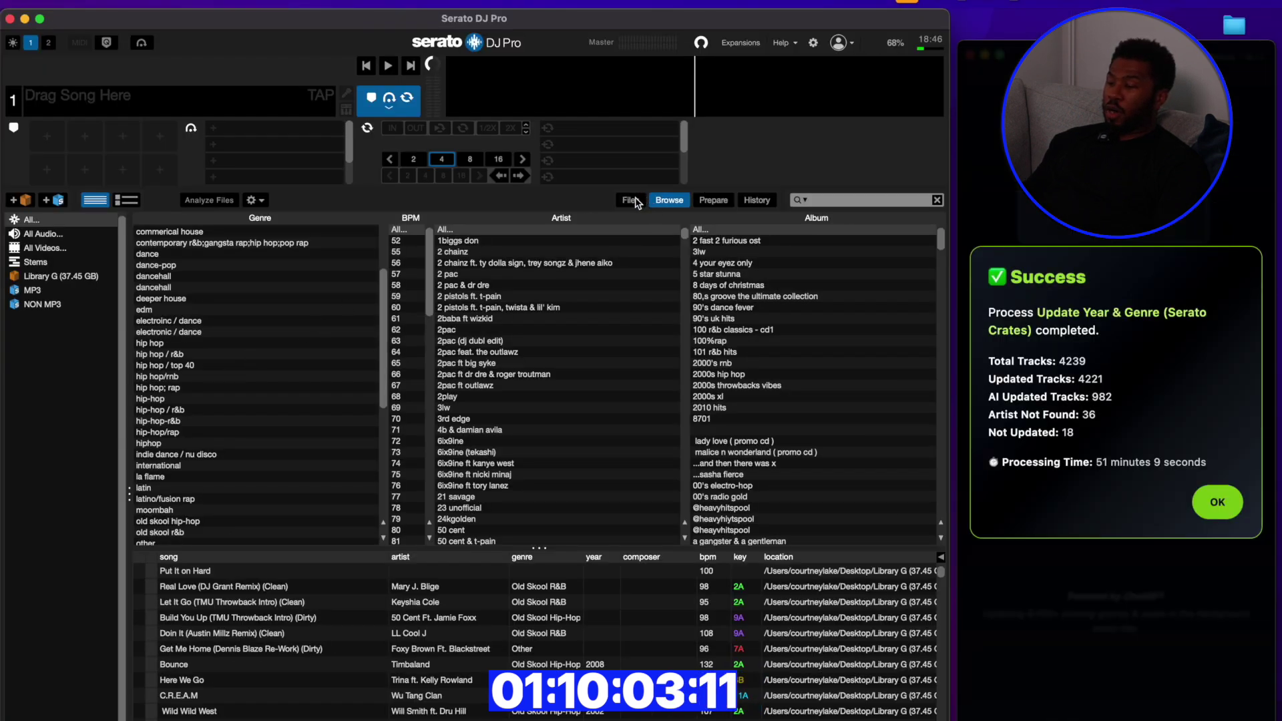
Rescan the library's ID3 tags and return to an enlarged genre and artist browser.
left_click(632, 201)
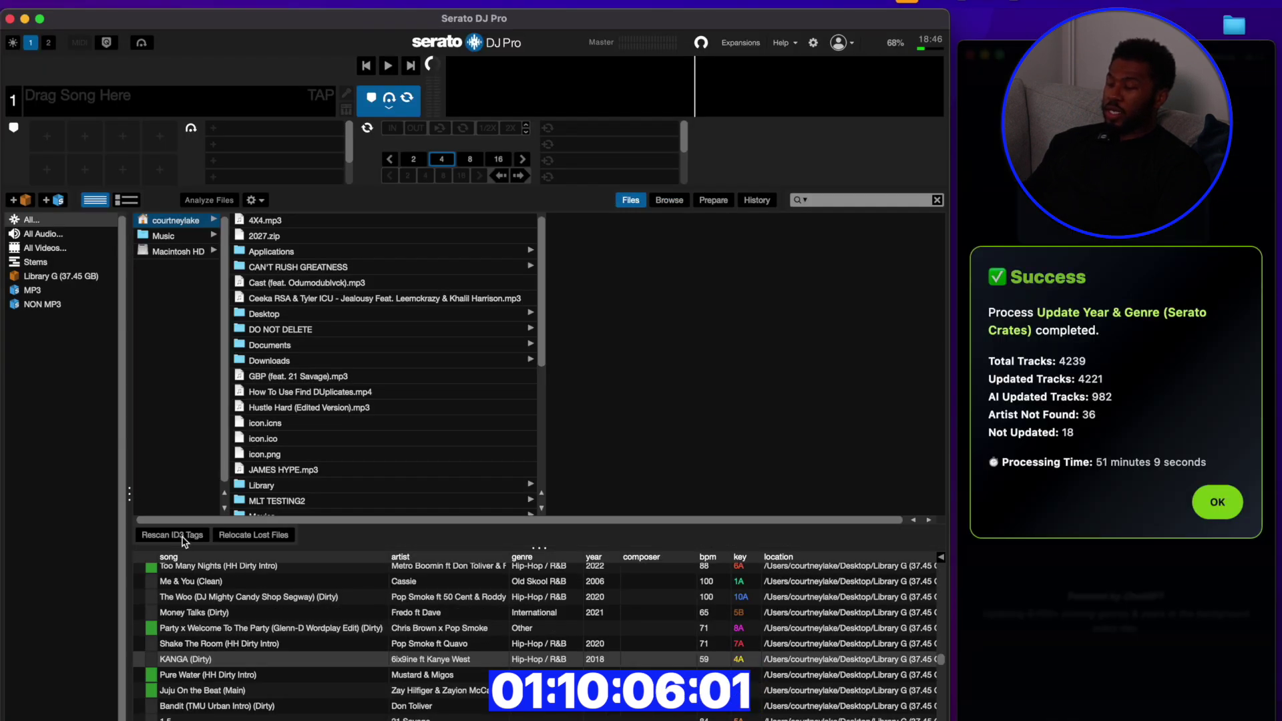
left_click(173, 536)
left_click(679, 202)
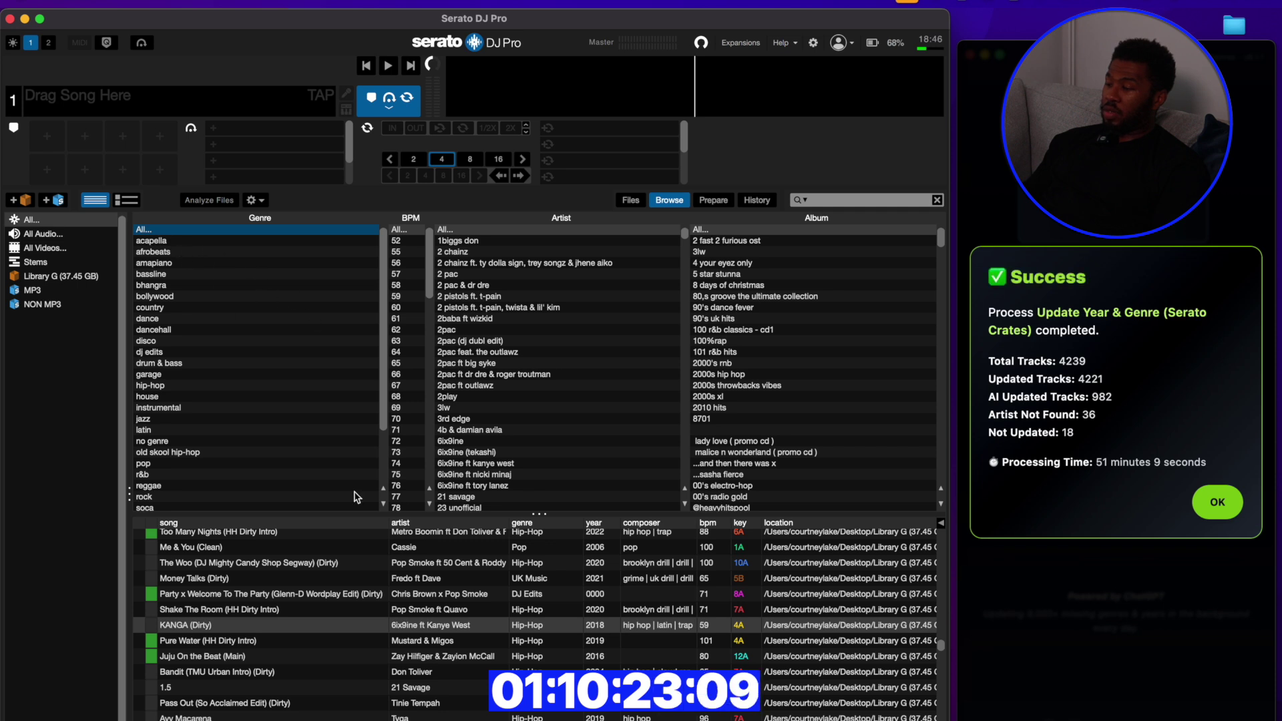
left_click_drag(542, 516, 540, 594)
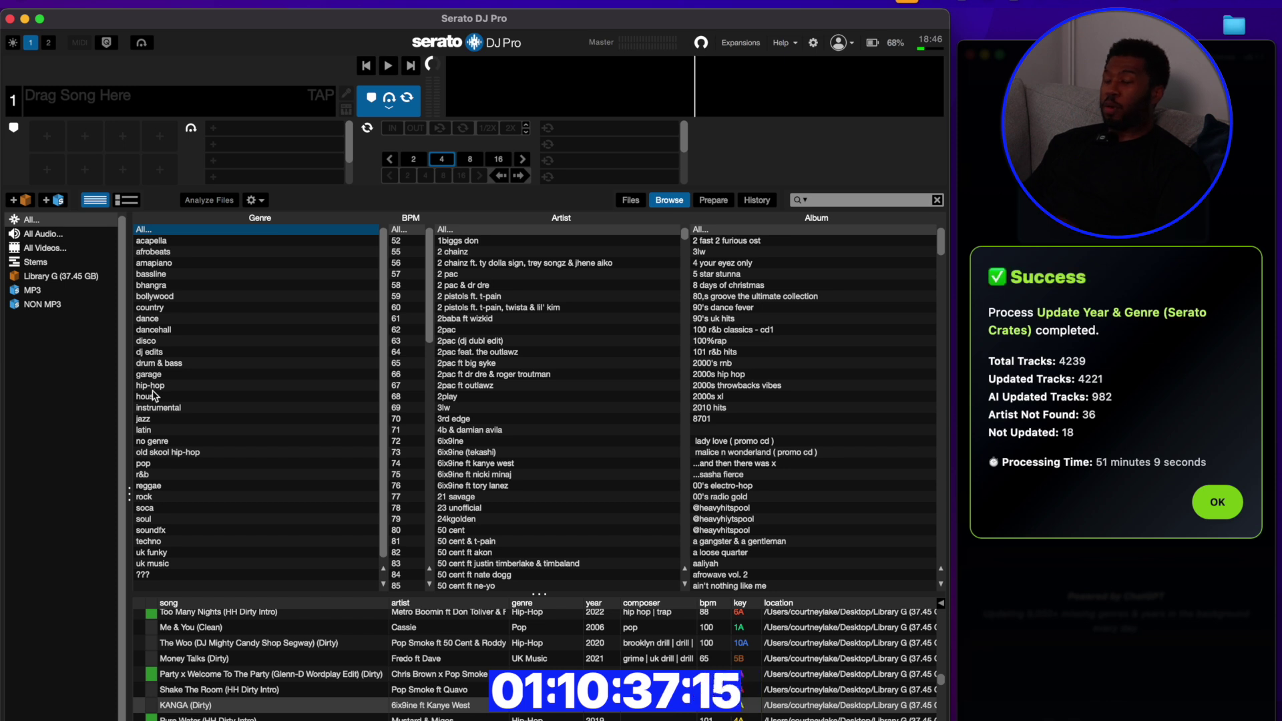
Filter the library to hip-hop and select and drag all 1963 hip-hop tracks.
left_click(157, 389)
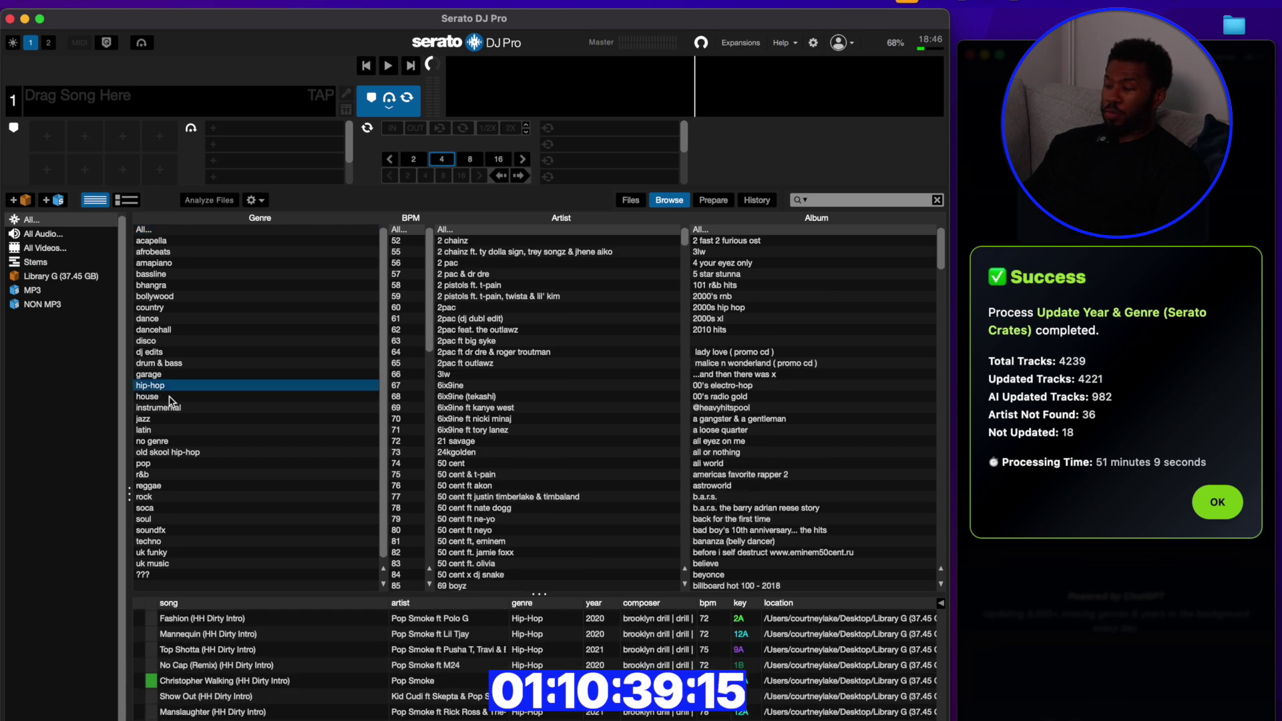
left_click_drag(539, 594, 537, 486)
scroll(537, 486, "up", 10)
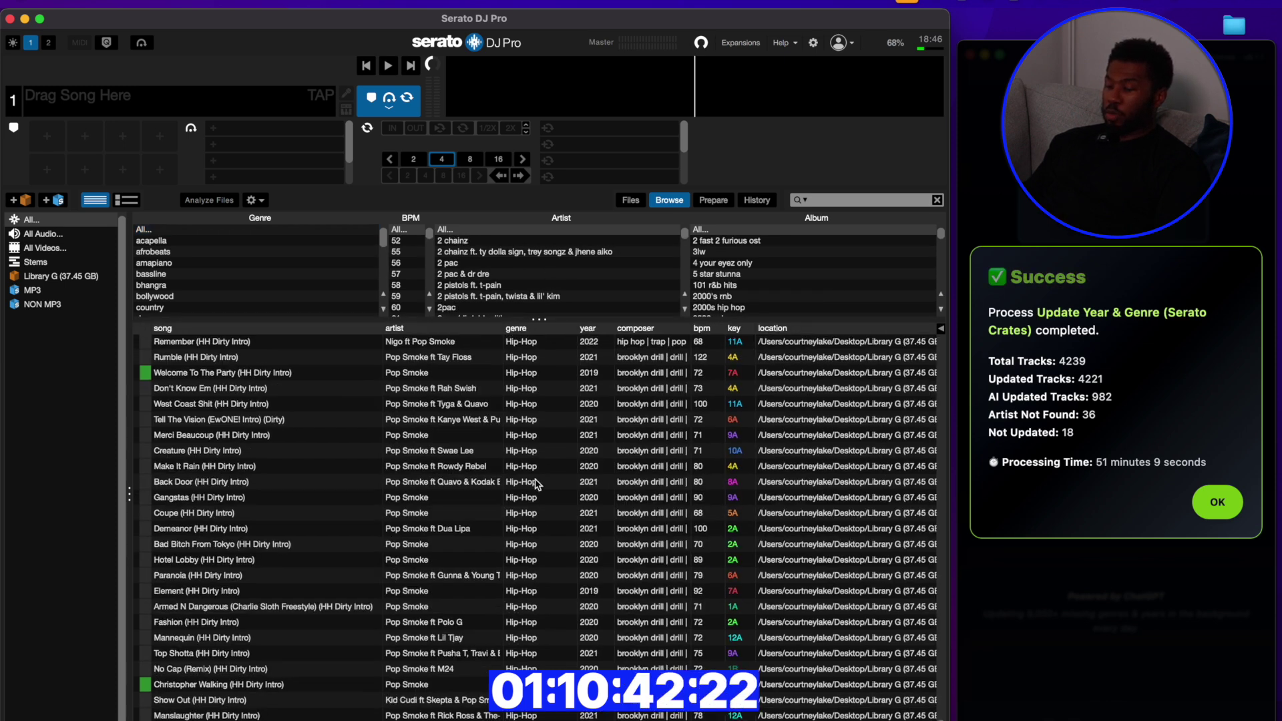
scroll(531, 486, "up", 2)
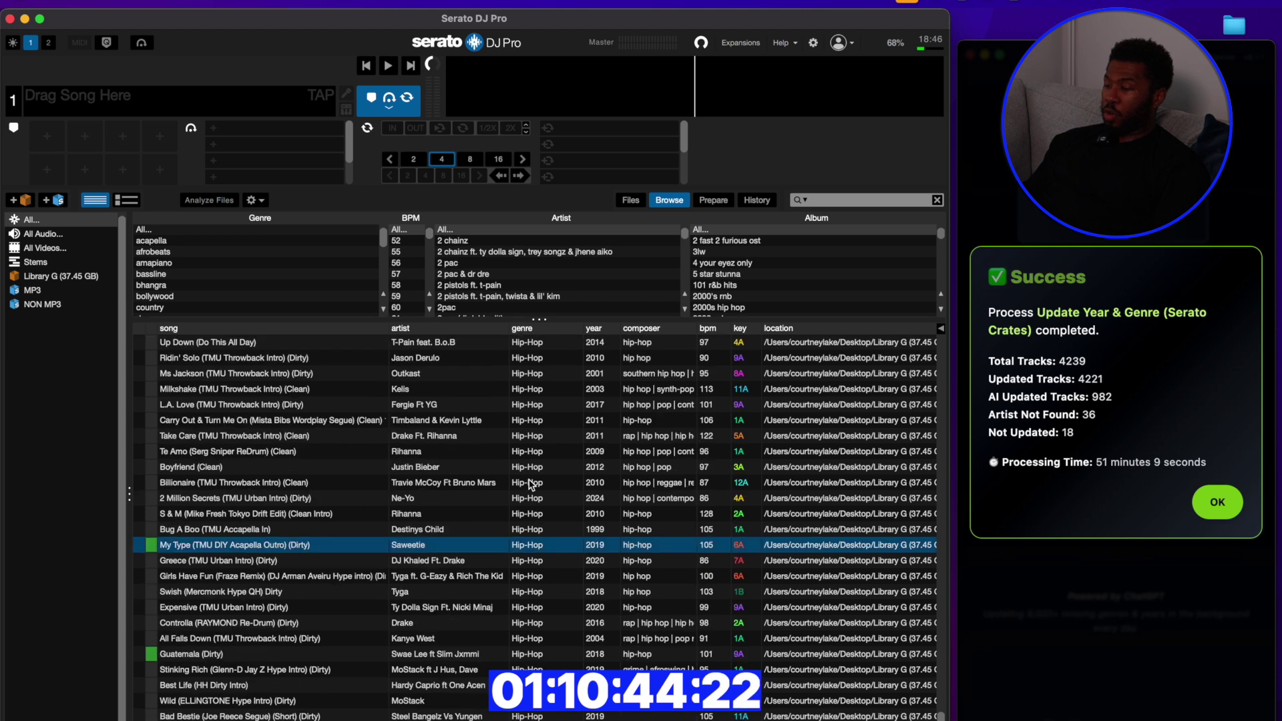
key("super+a")
left_click_drag(484, 424, 514, 423)
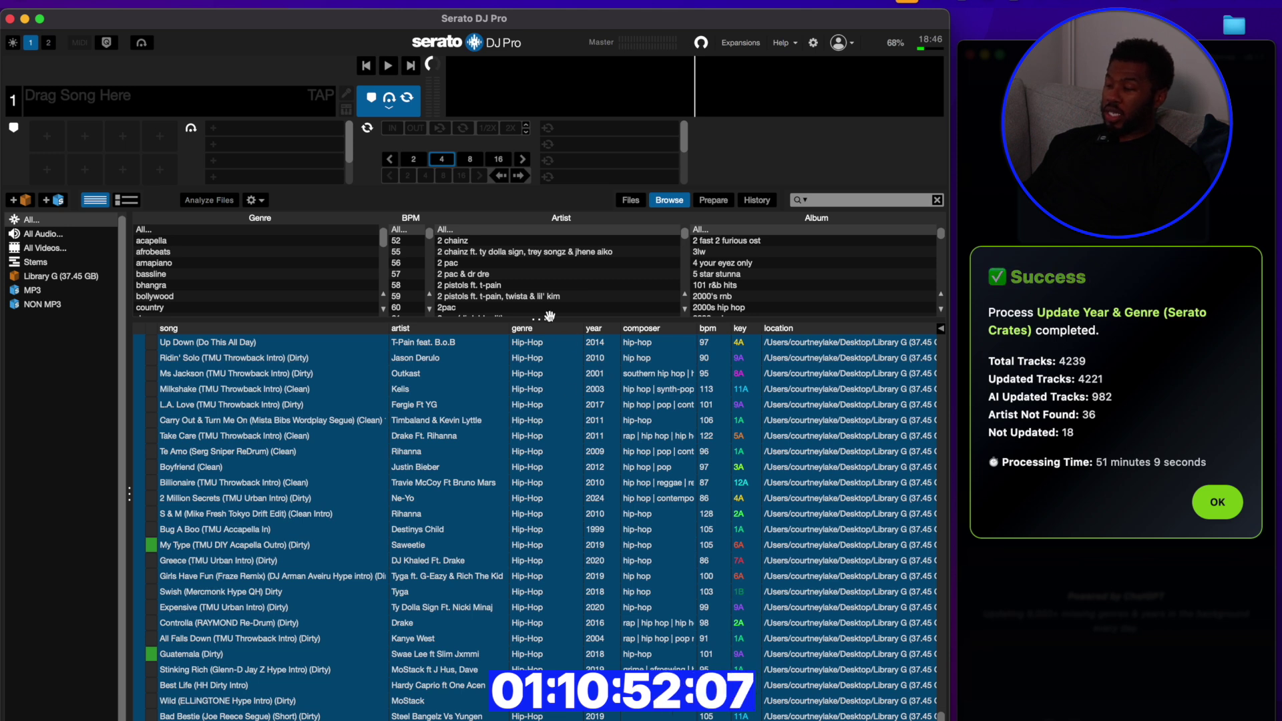
left_click_drag(538, 325, 539, 497)
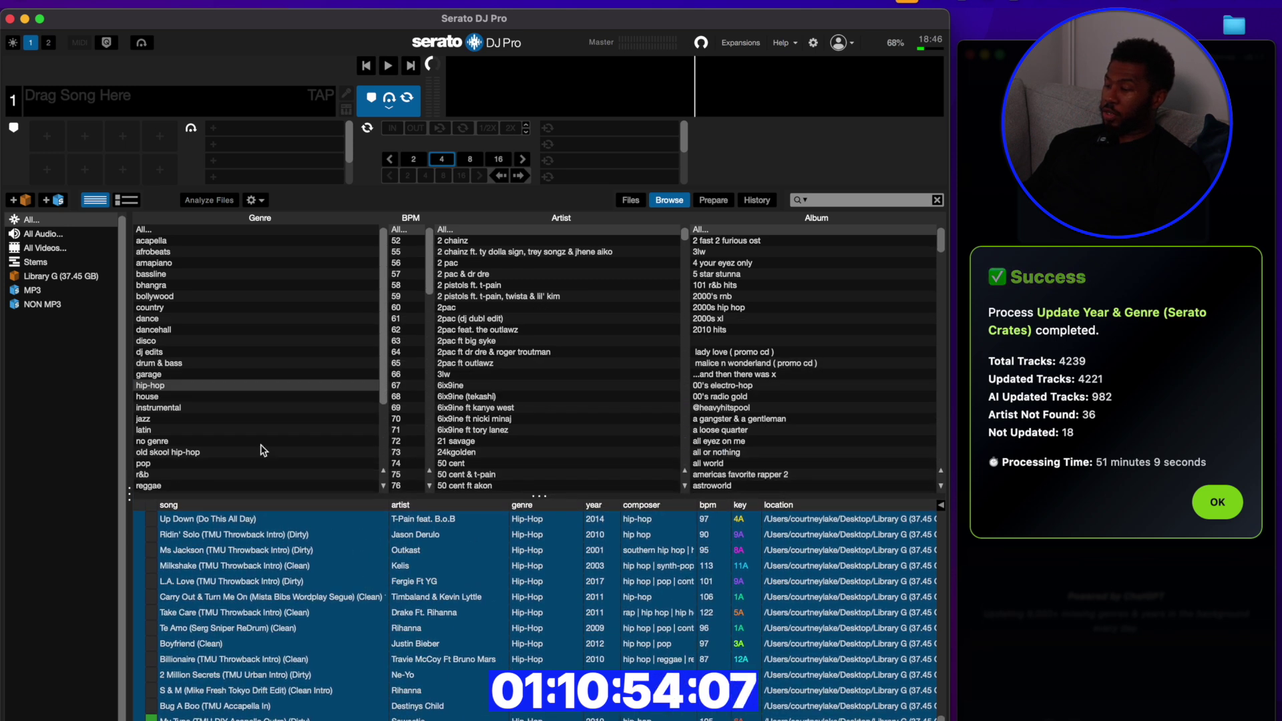
scroll(214, 414, "down", 2)
scroll(171, 377, "down", 3)
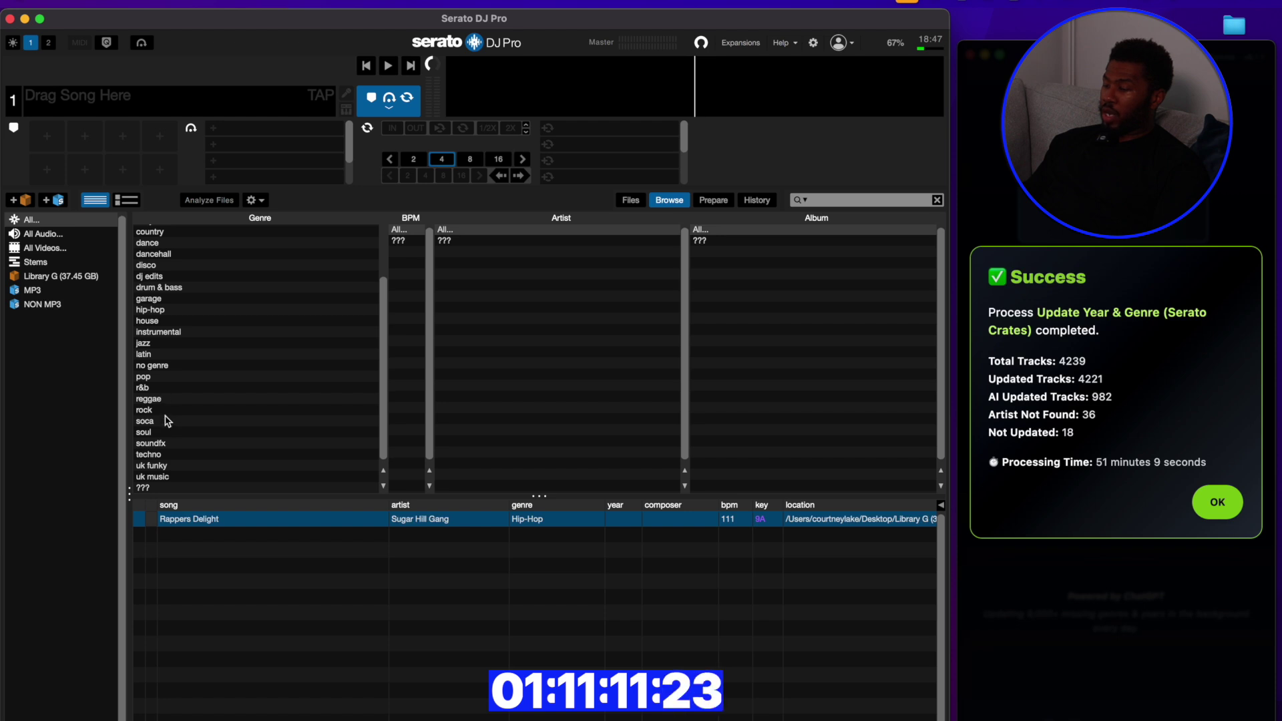
Filter to tracks with no genre and drag all 45 of them out, then enlarge the browser.
left_click(176, 442)
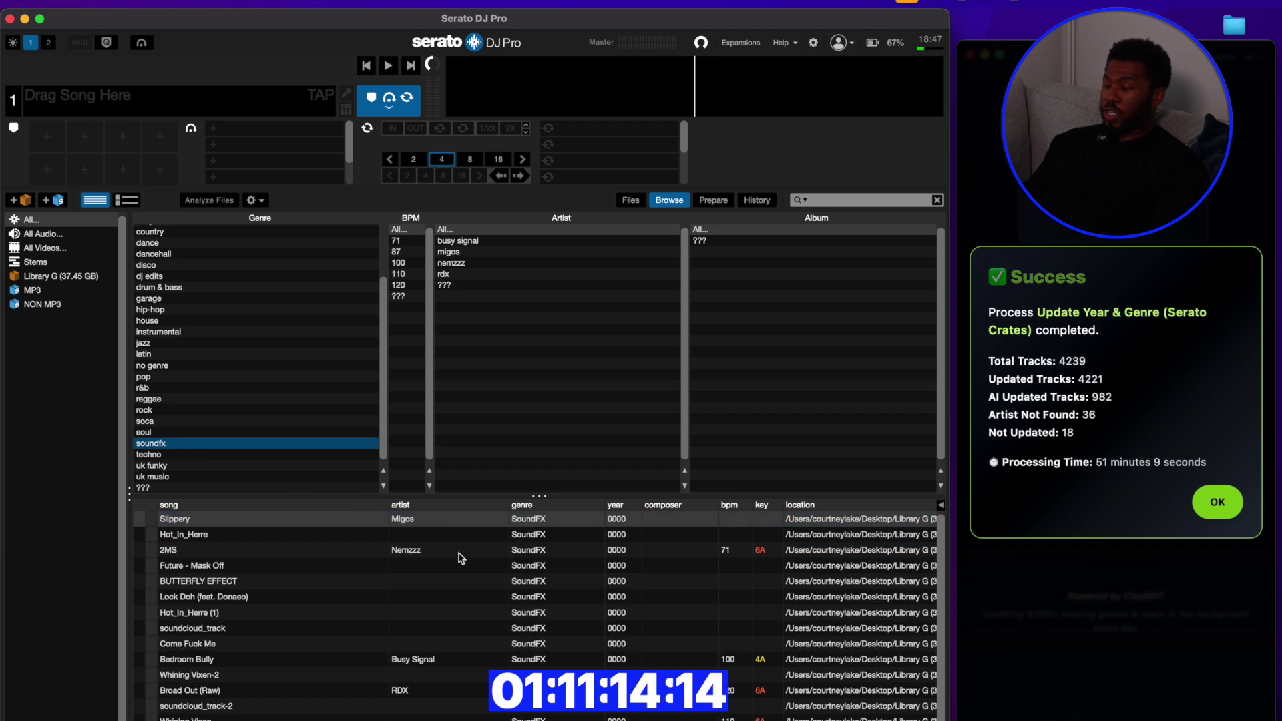
left_click(167, 369)
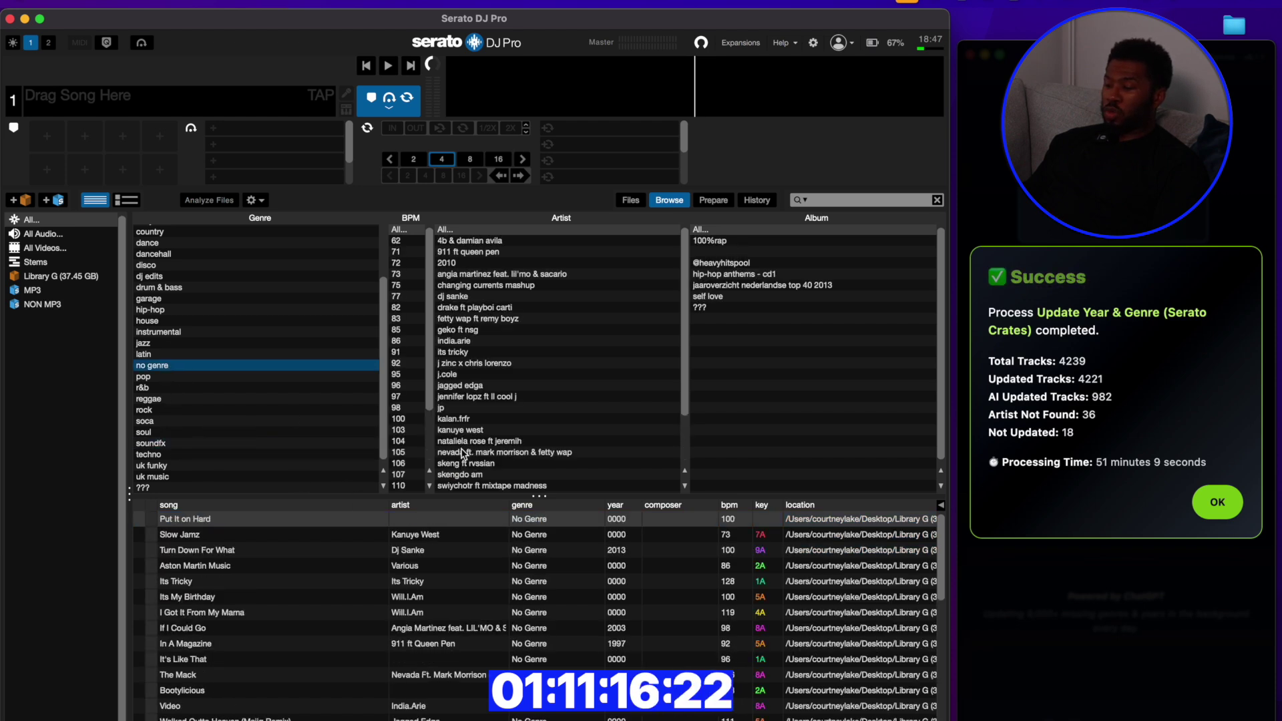
left_click_drag(542, 496, 547, 287)
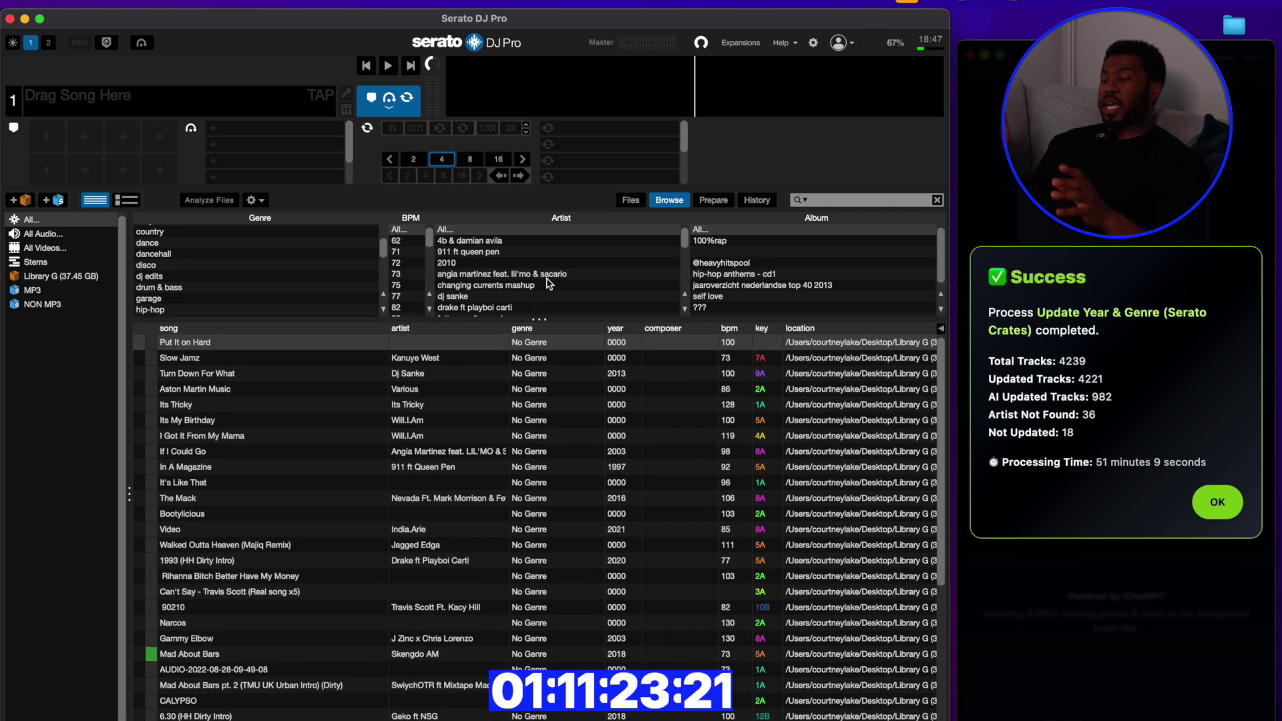
left_click(500, 454)
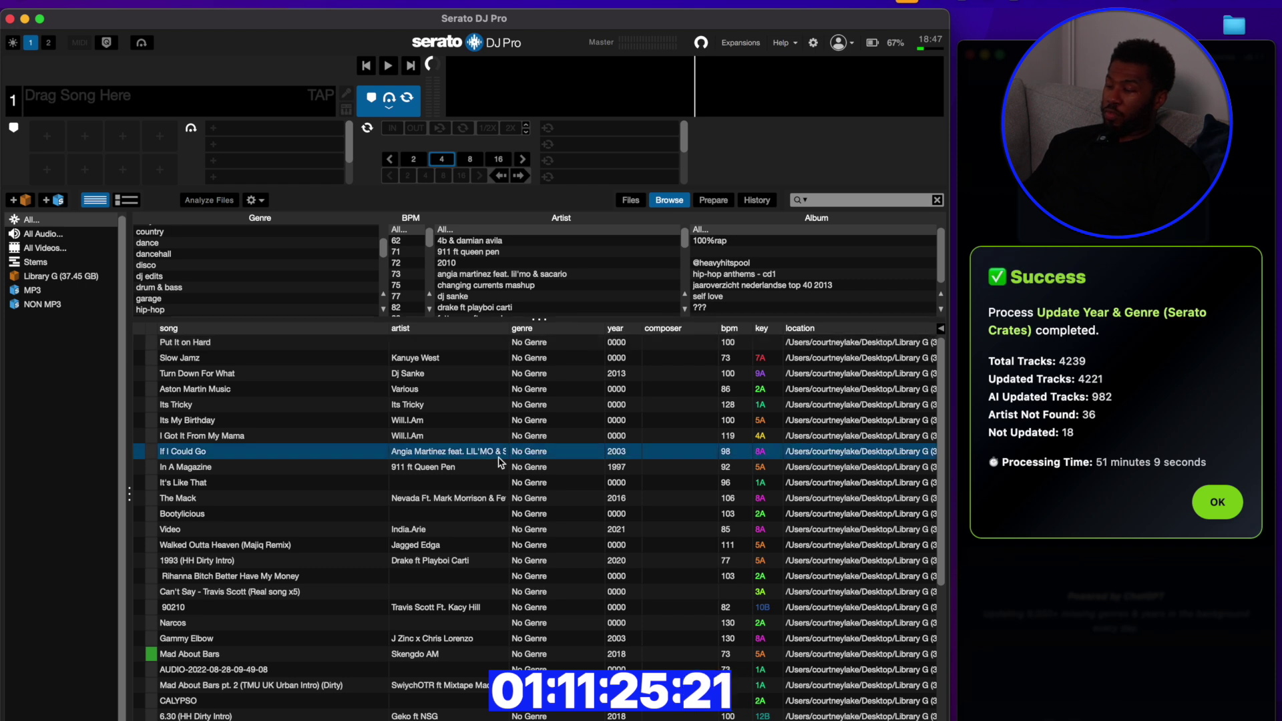
key("super+a")
left_click_drag(501, 454, 539, 433)
scroll(540, 430, "down", 1)
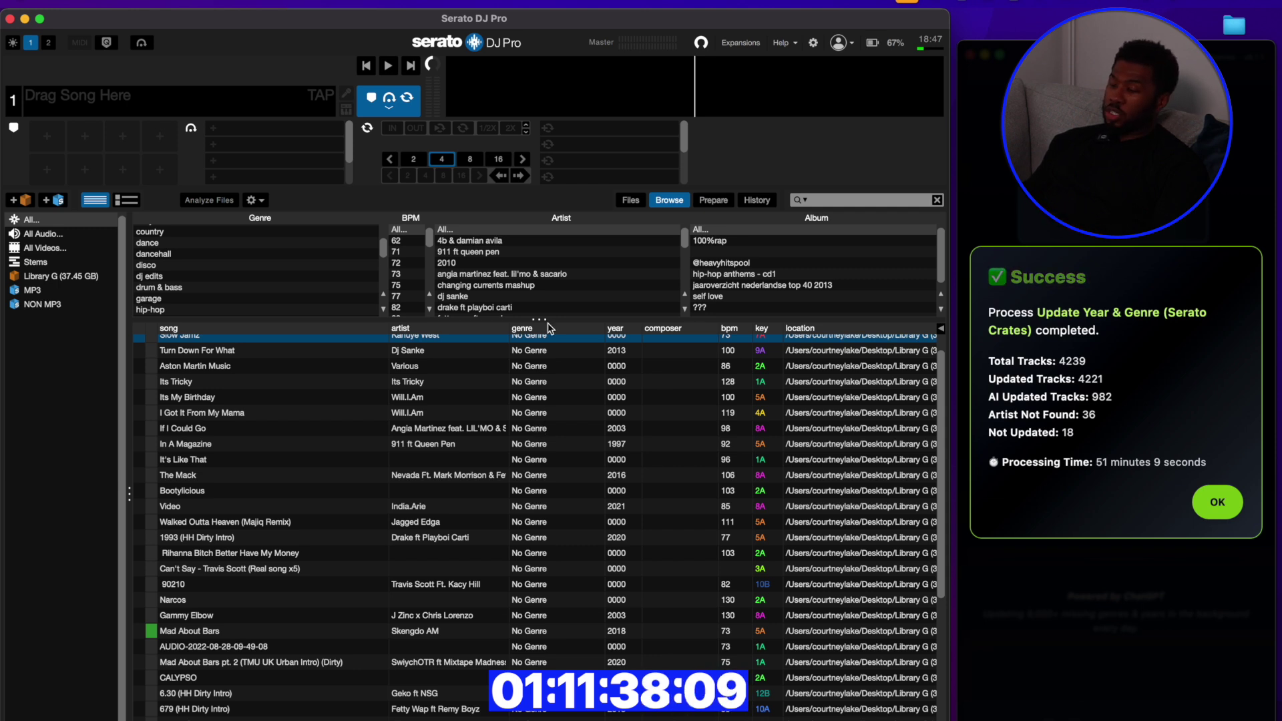
left_click_drag(541, 318, 534, 576)
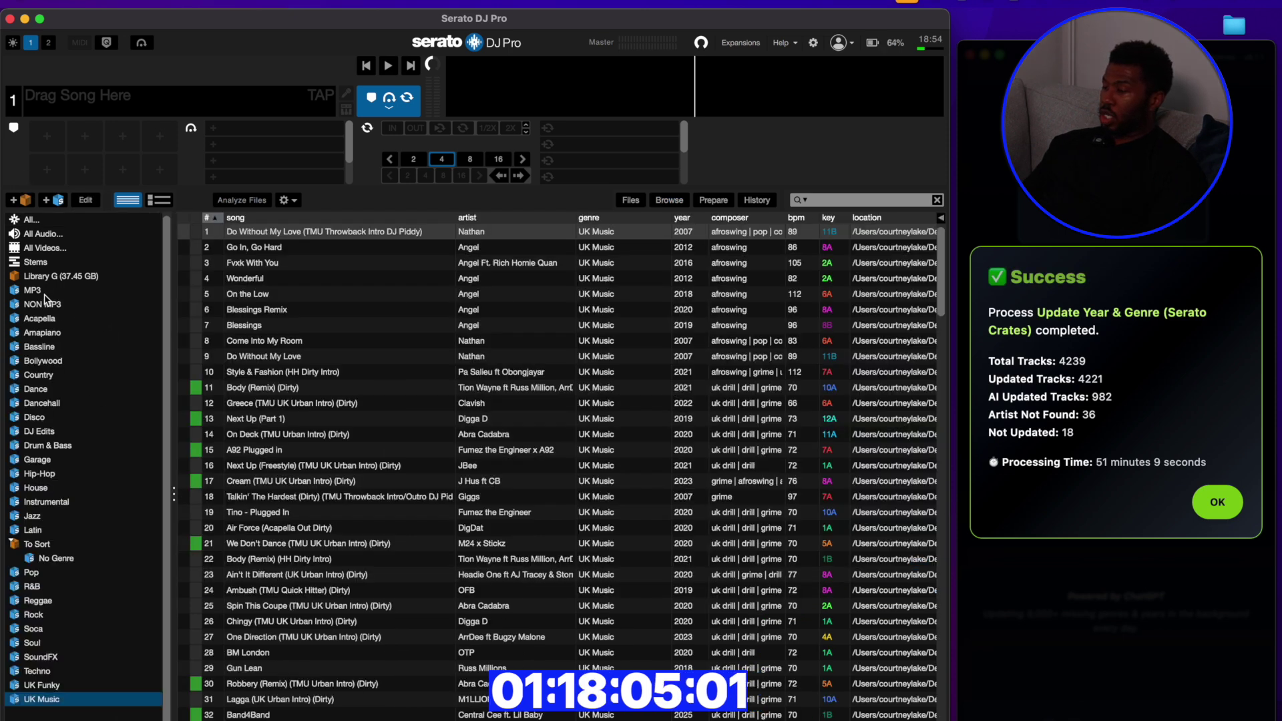
Reverse-sort the MP3 crate by genre and select Radio Mix #3 through Baby Boy X Too Much.
left_click(40, 292)
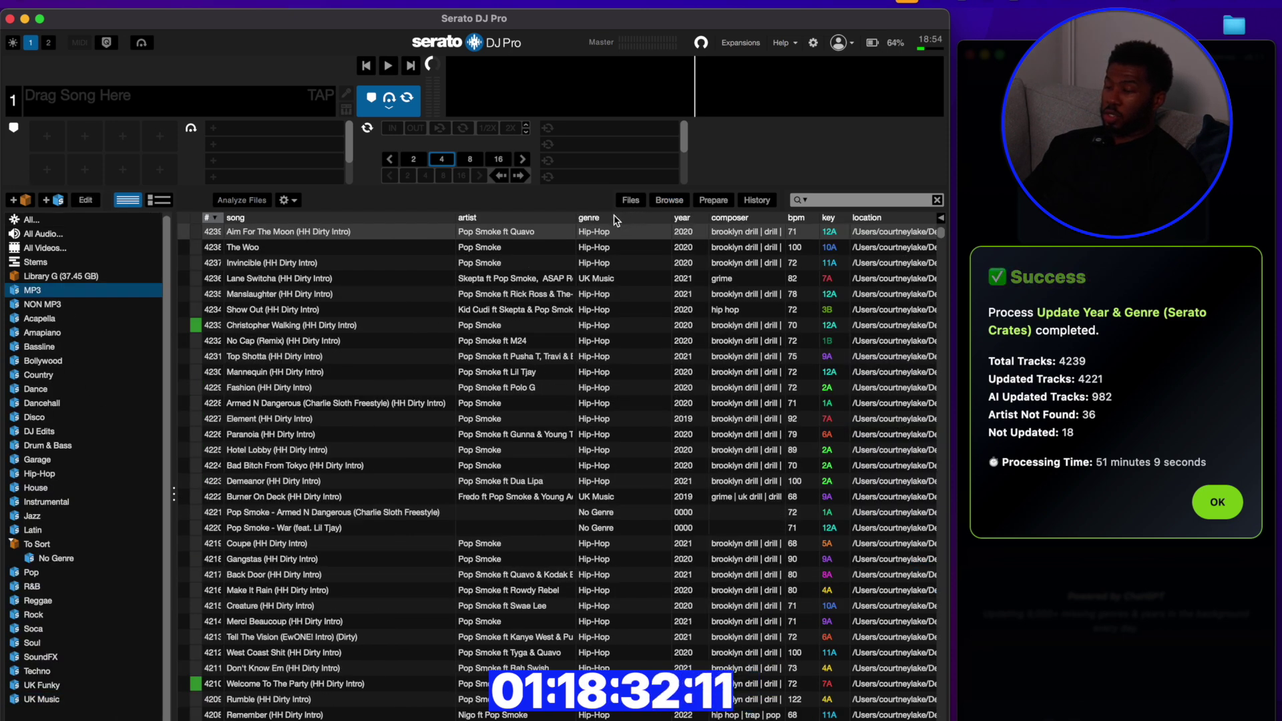
left_click(615, 219)
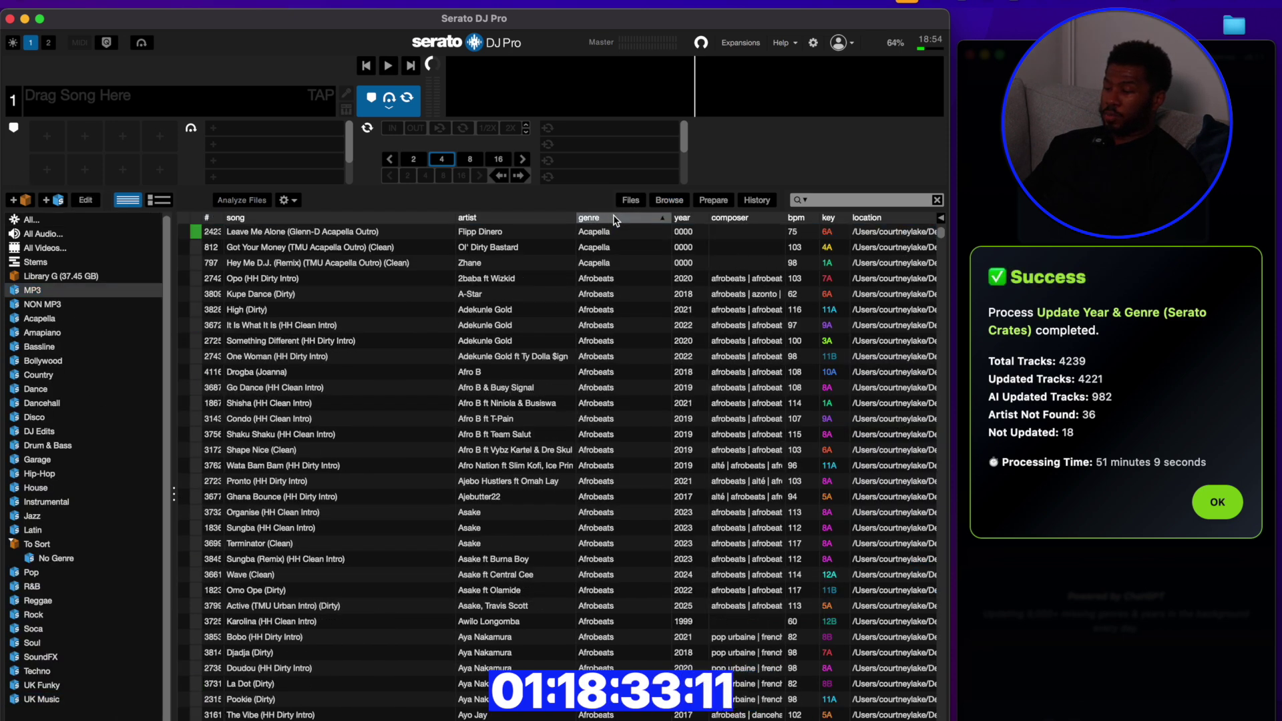
left_click(615, 218)
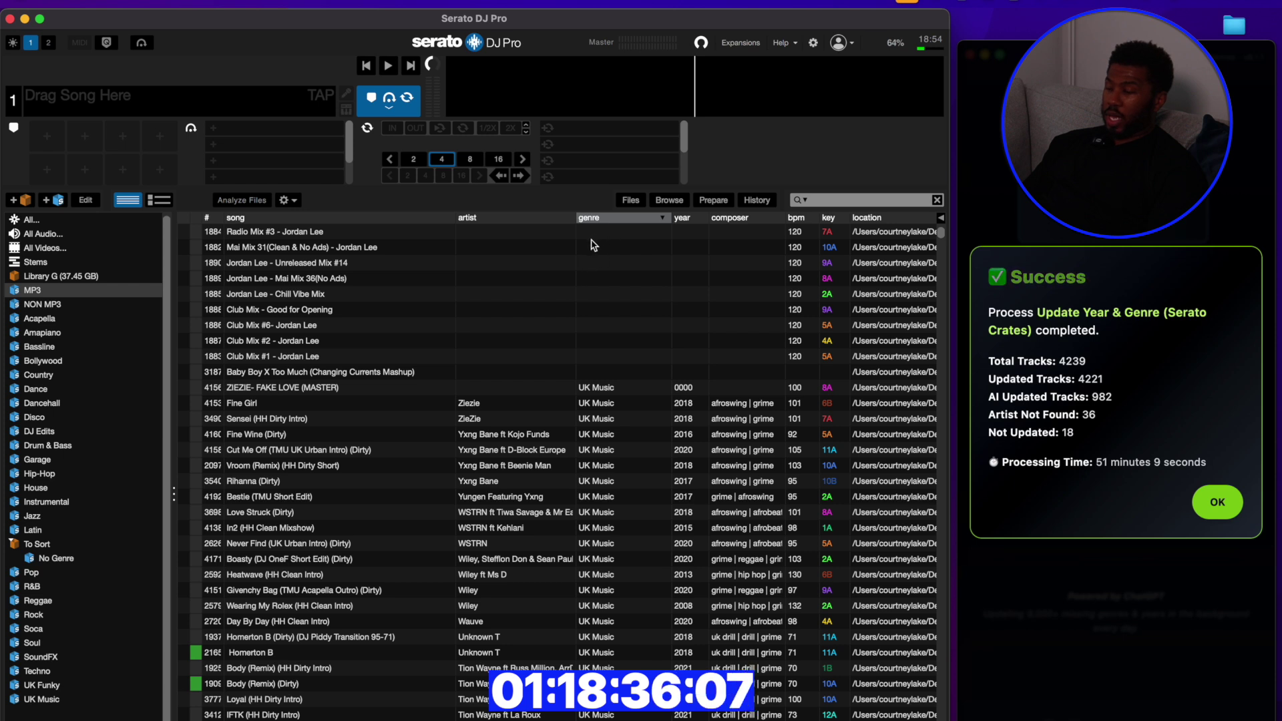
left_click(592, 238)
left_click(599, 376, "shift")
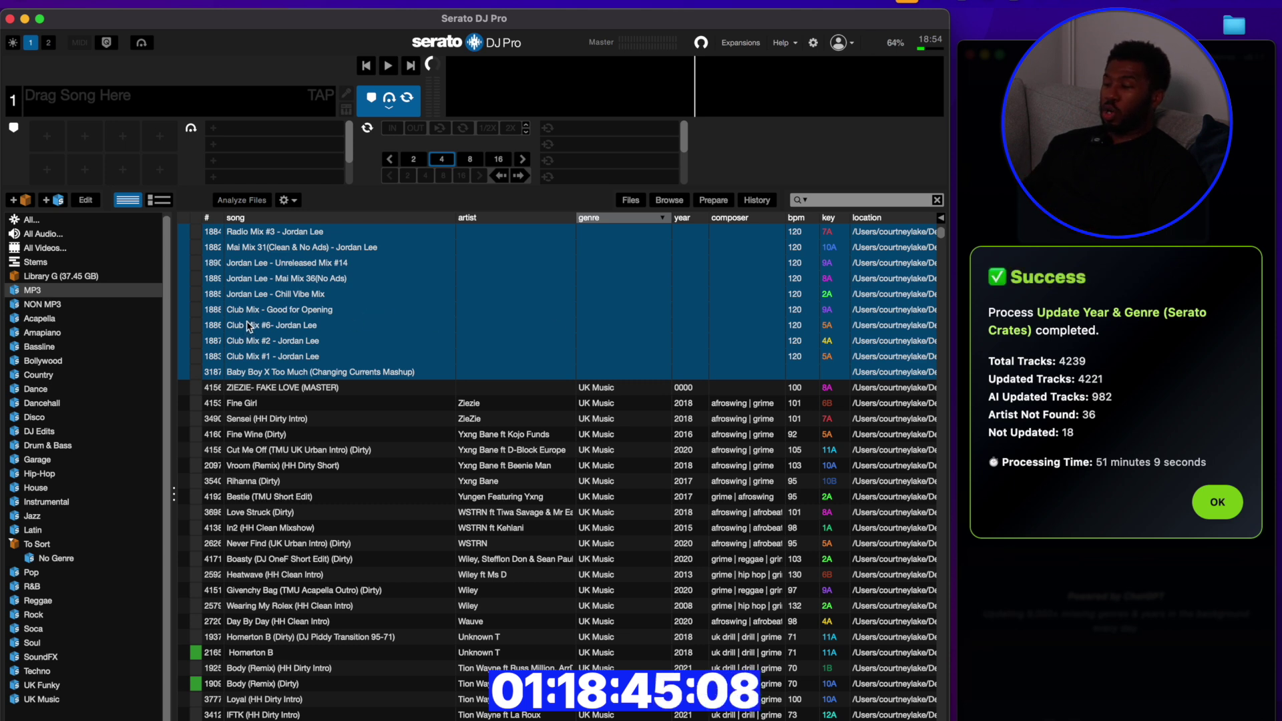
Tag the ten selected mix tracks with the genre Mixes.
double_click(600, 234)
type("Mixe")
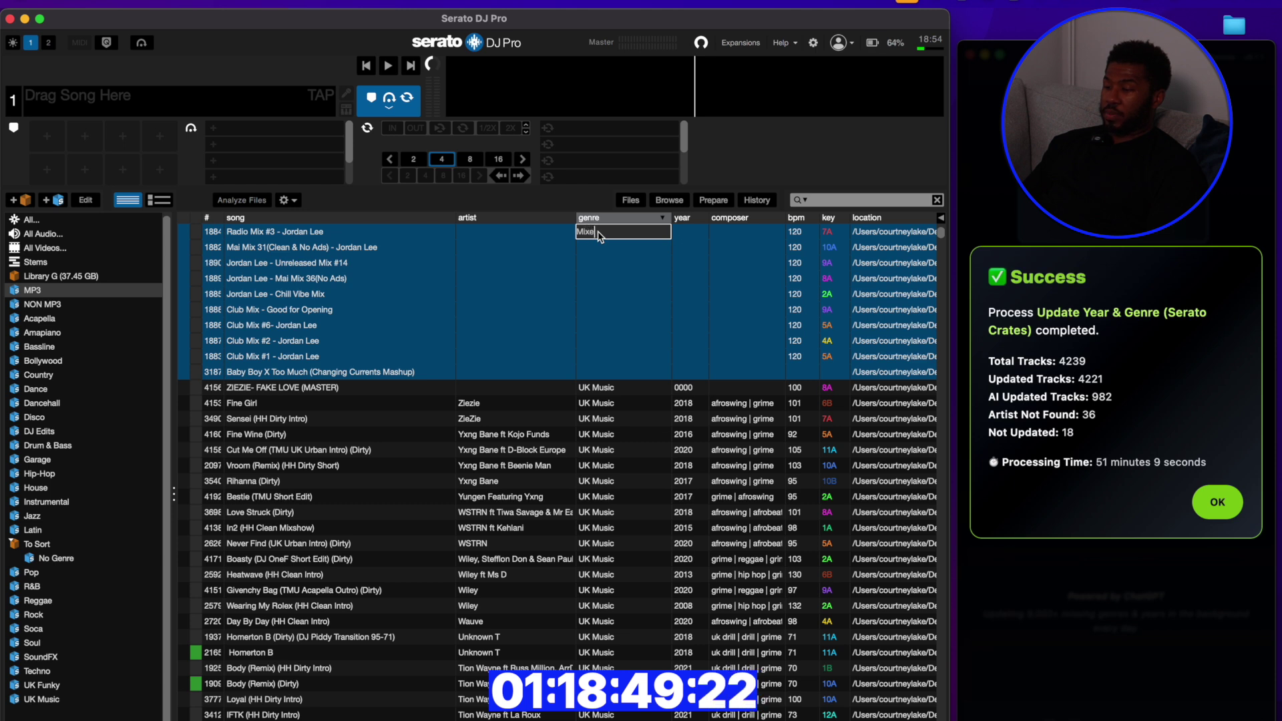
type("s")
key("Return")
Create a Mixes smart crate with the rule genre is Mixes and place it among the genre crates.
left_click(53, 199)
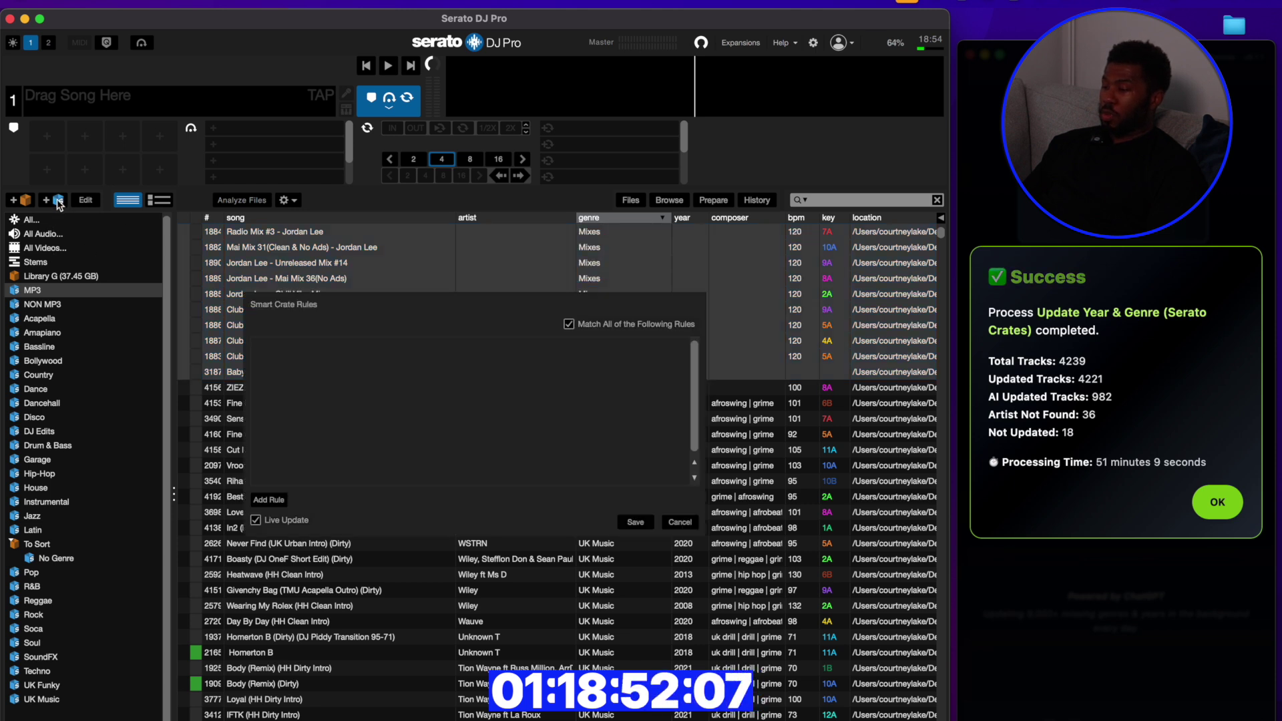
left_click(267, 500)
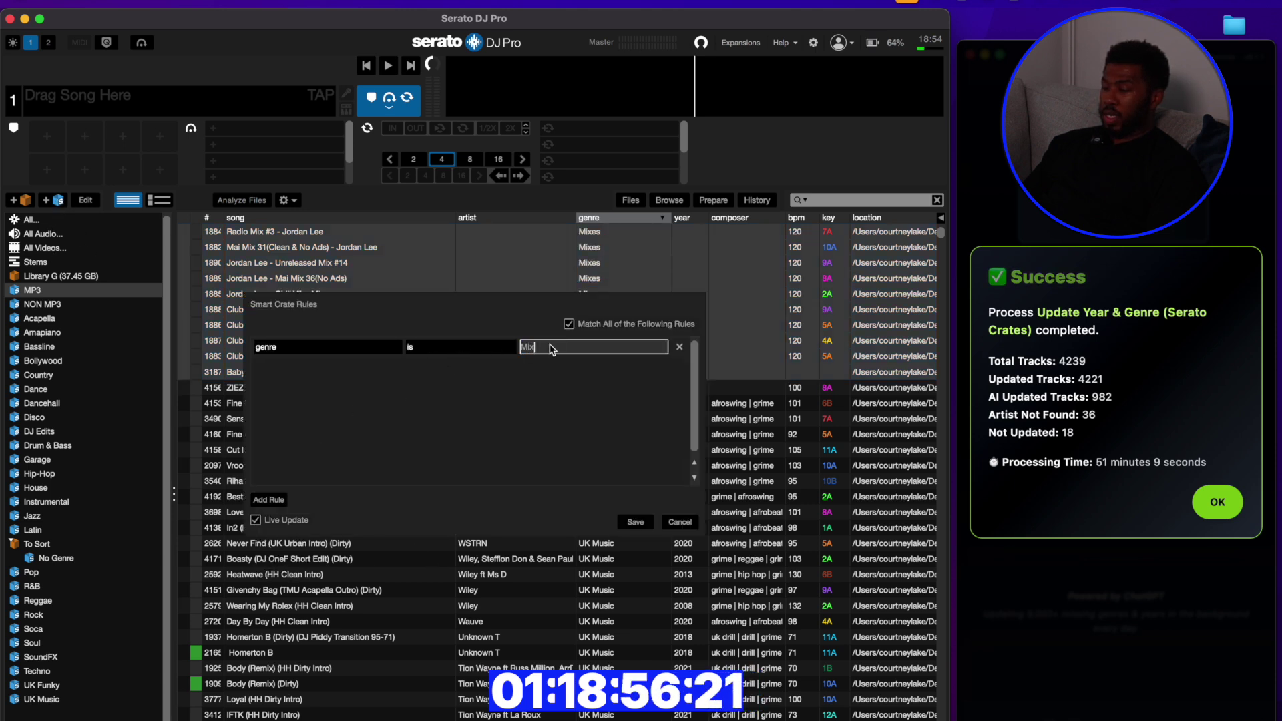
type("Mixes")
key("Return")
left_click(34, 713)
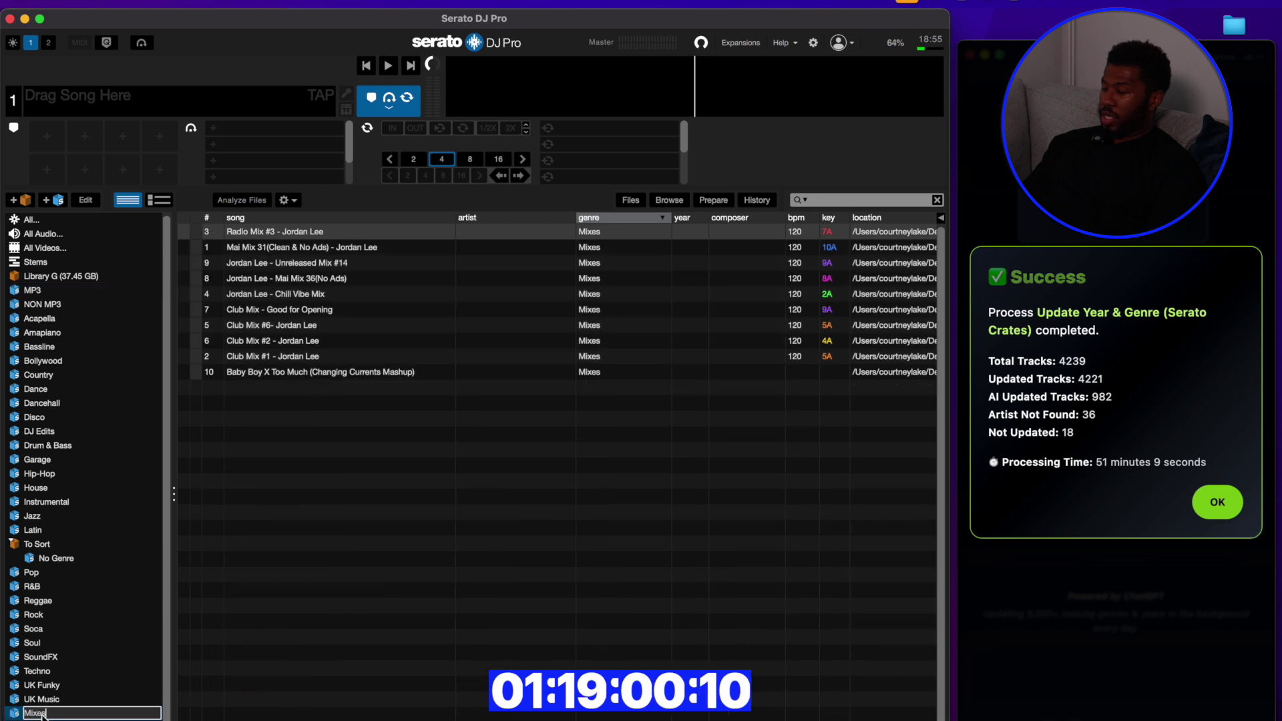
left_click_drag(34, 713, 20, 551)
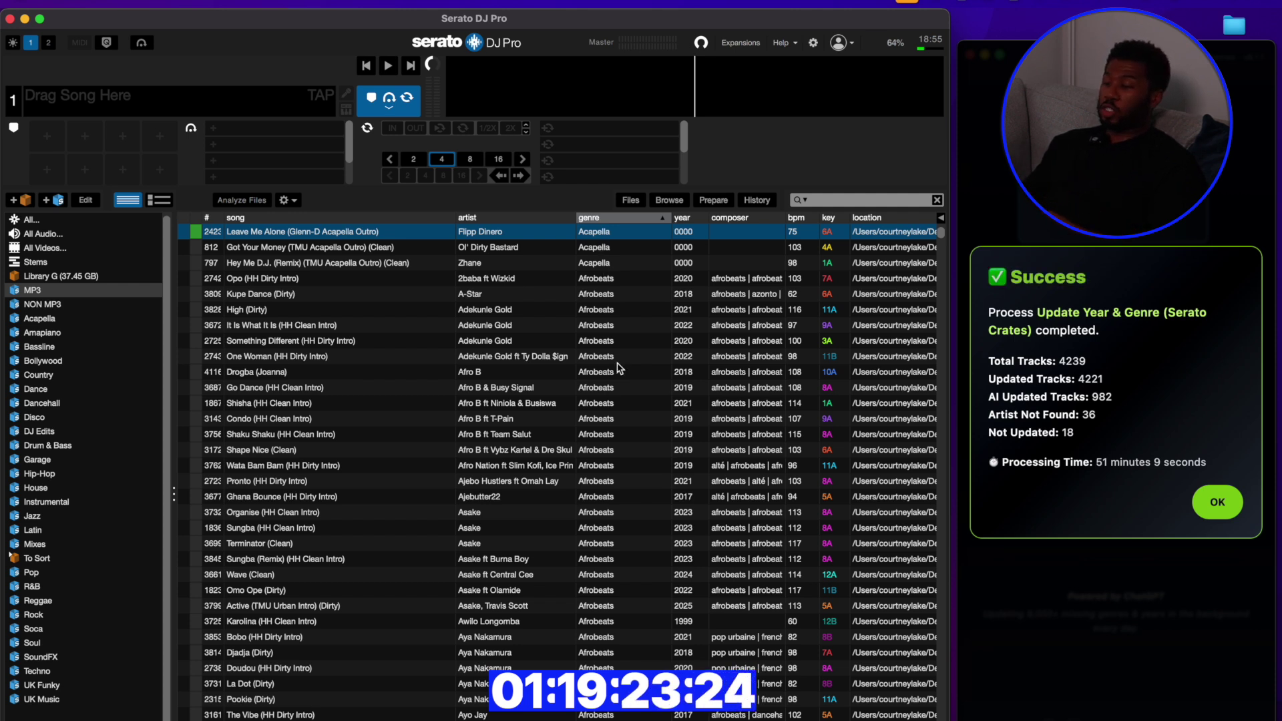
Browse the genre-sorted list and the Hip-Hop crate, checking tracks like Bank Account and Heat.
scroll(615, 364, "down", 20)
scroll(618, 368, "down", 20)
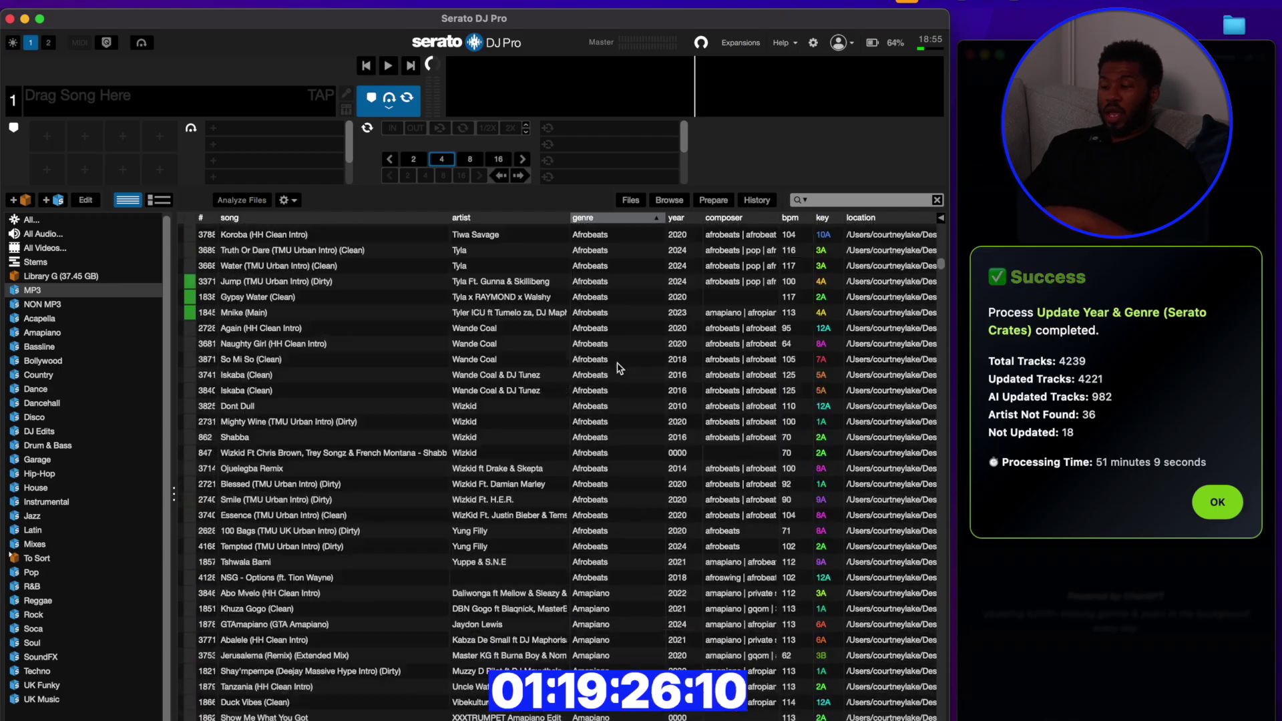
scroll(619, 368, "down", 20)
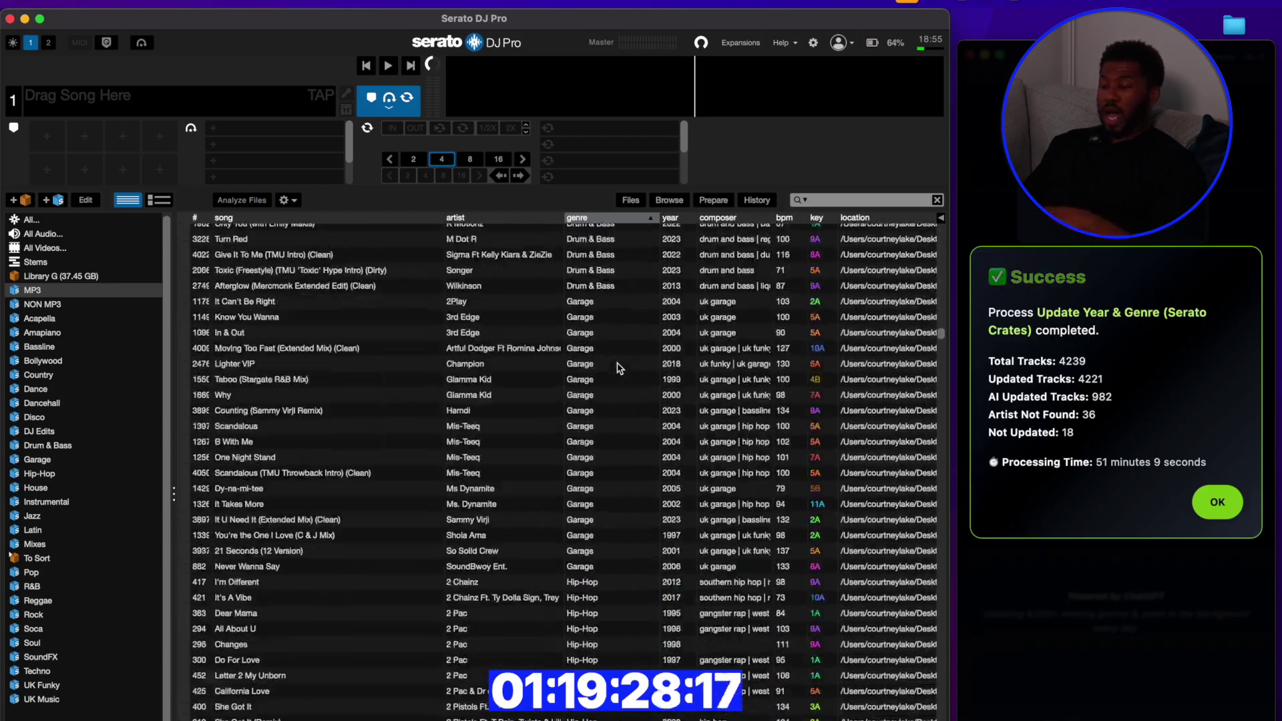
scroll(619, 368, "down", 20)
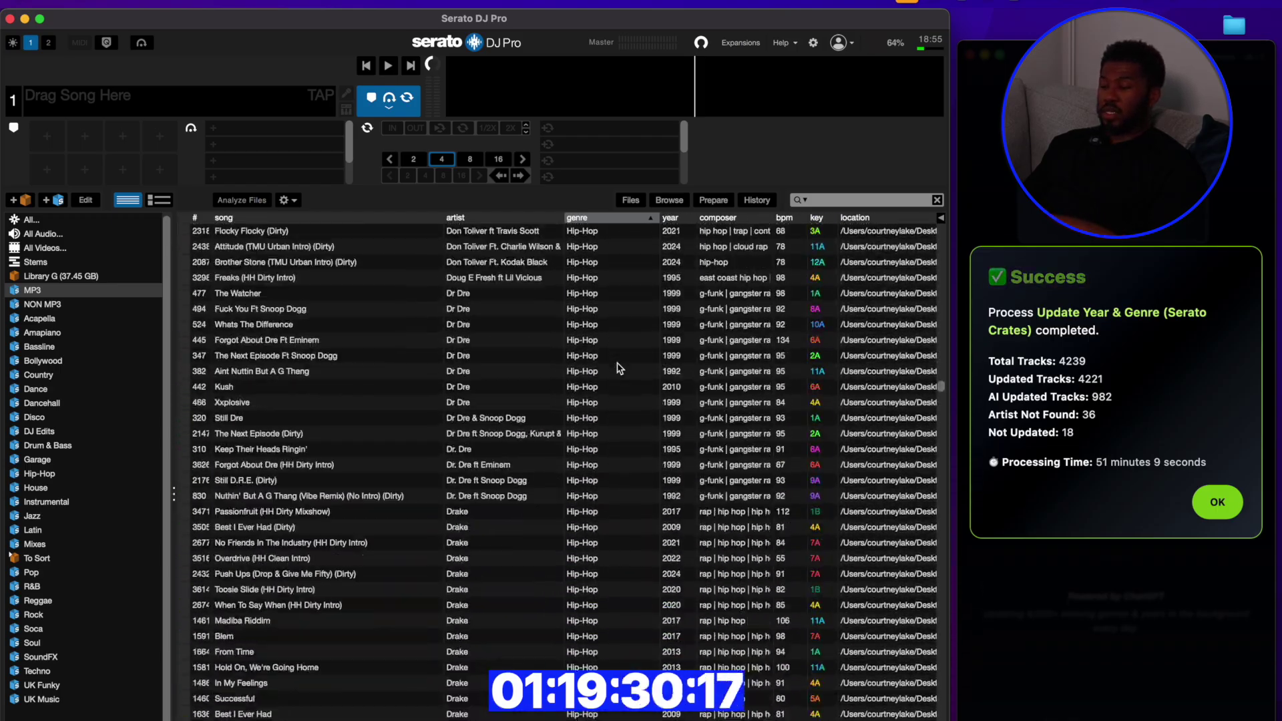
scroll(619, 368, "down", 20)
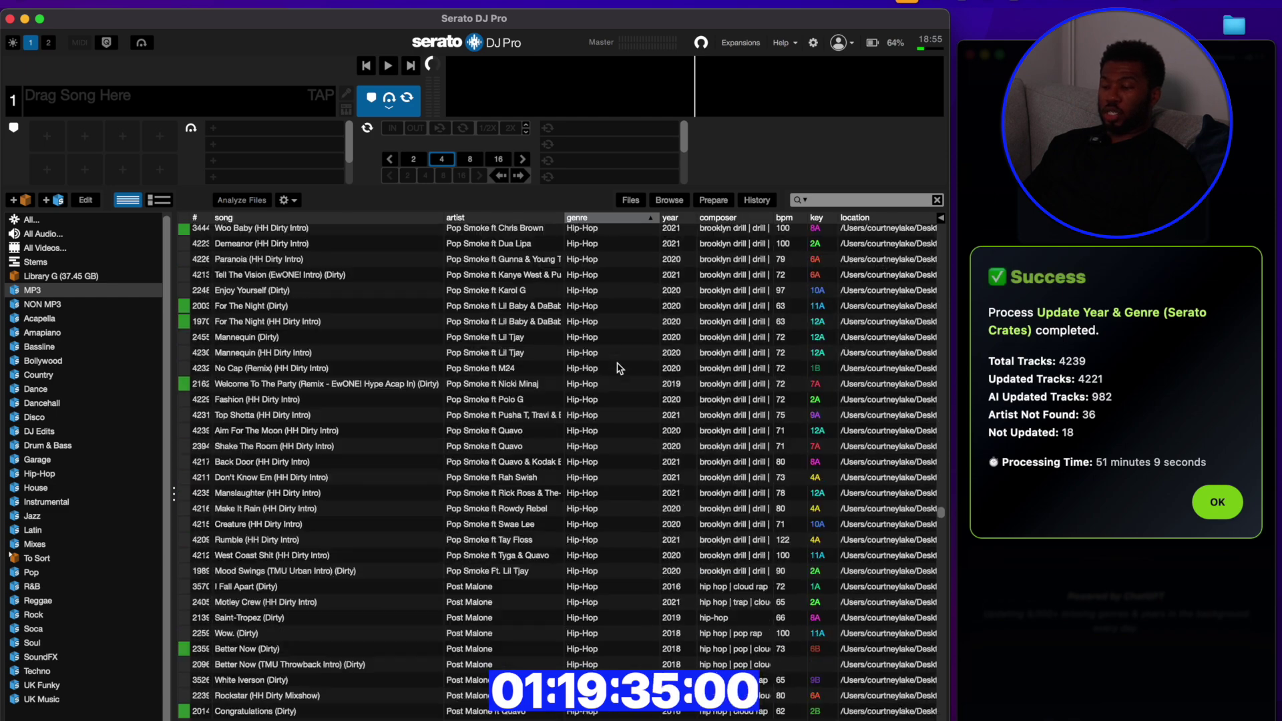
scroll(619, 368, "down", 20)
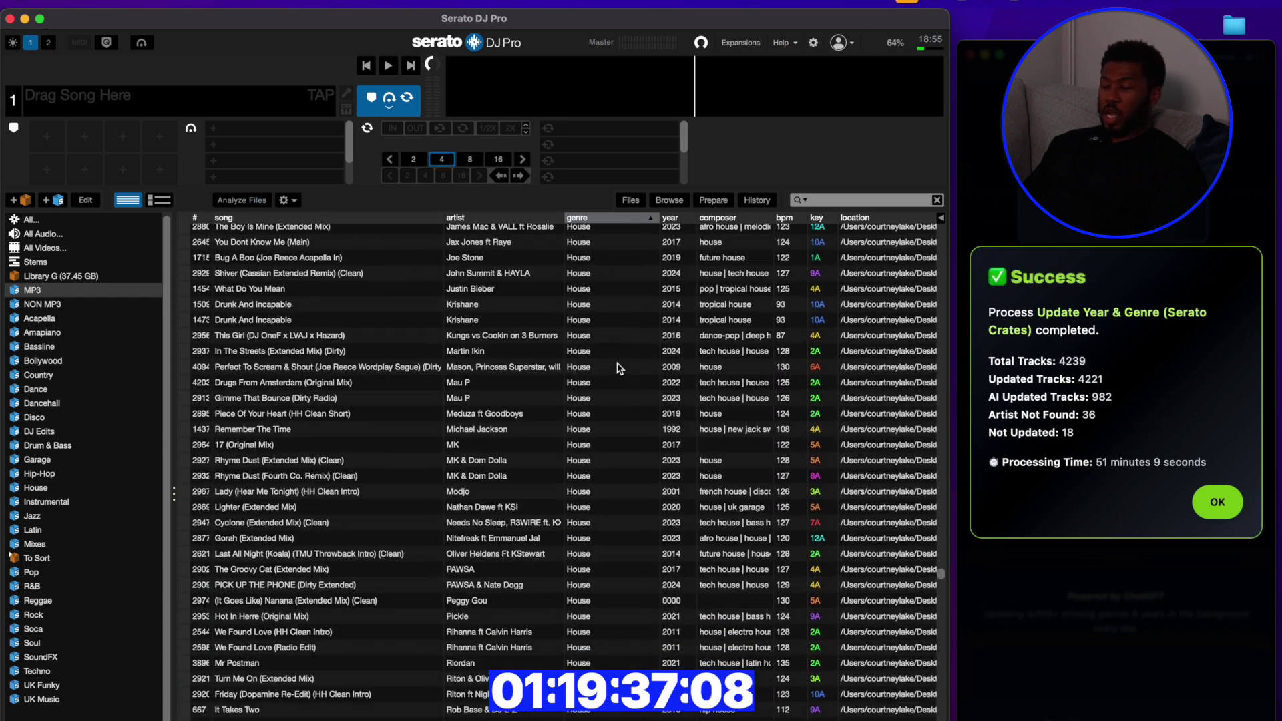
scroll(619, 367, "down", 20)
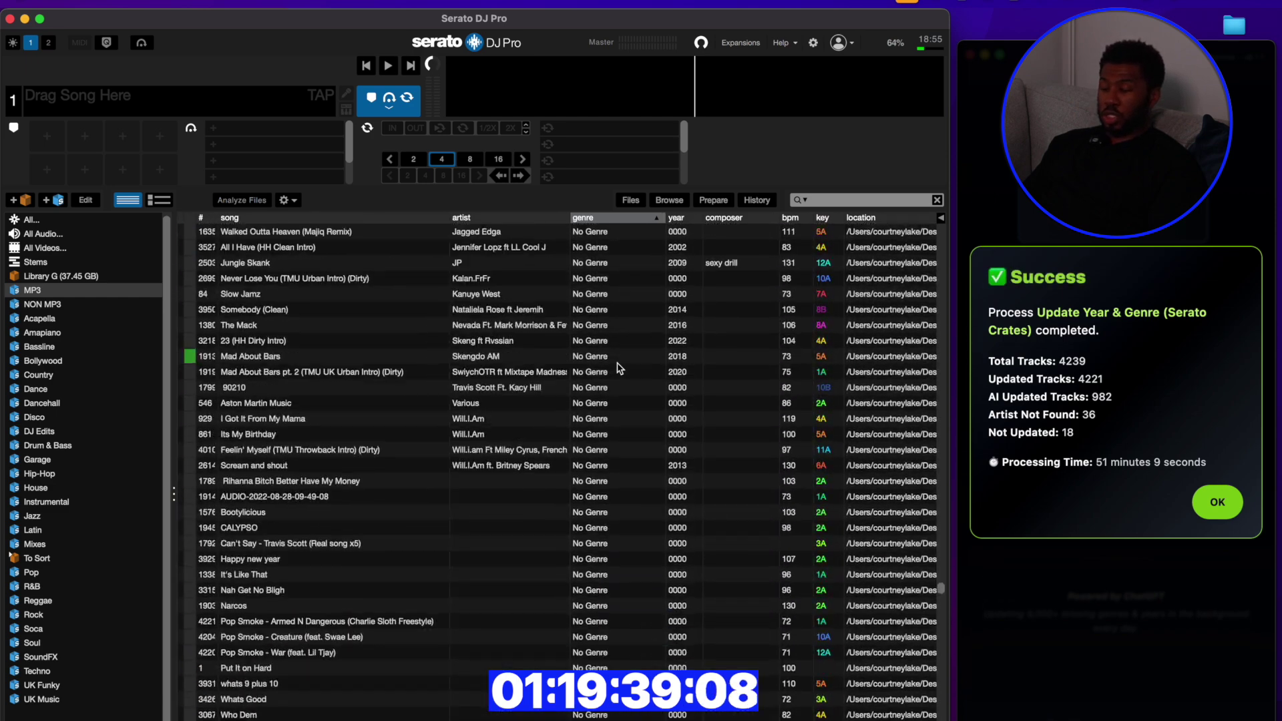
scroll(619, 368, "down", 8)
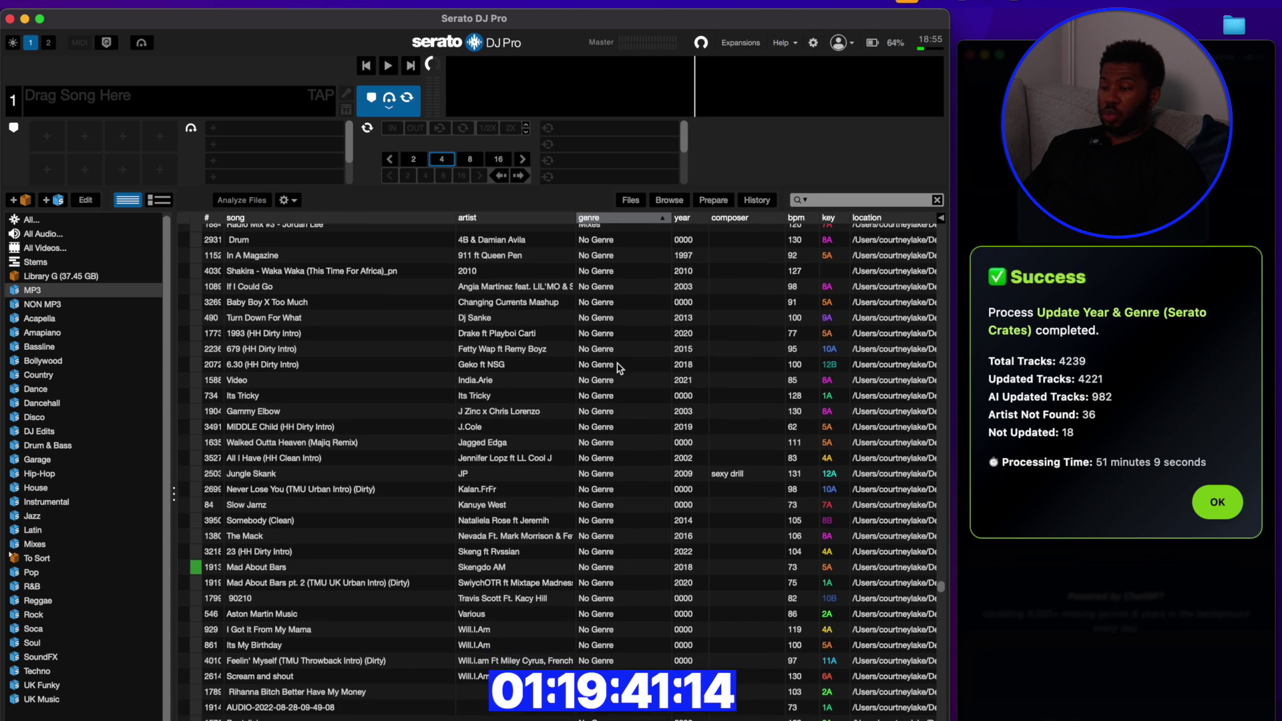
scroll(620, 368, "down", 6)
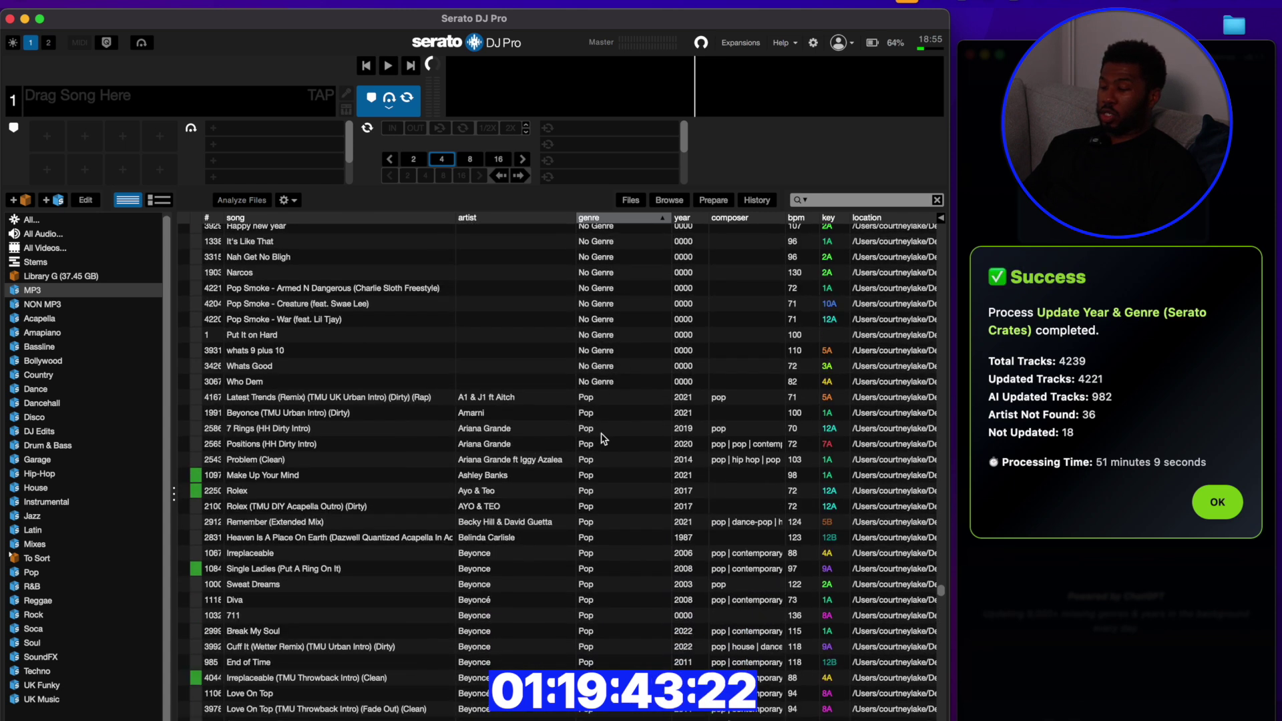
scroll(563, 568, "down", 5)
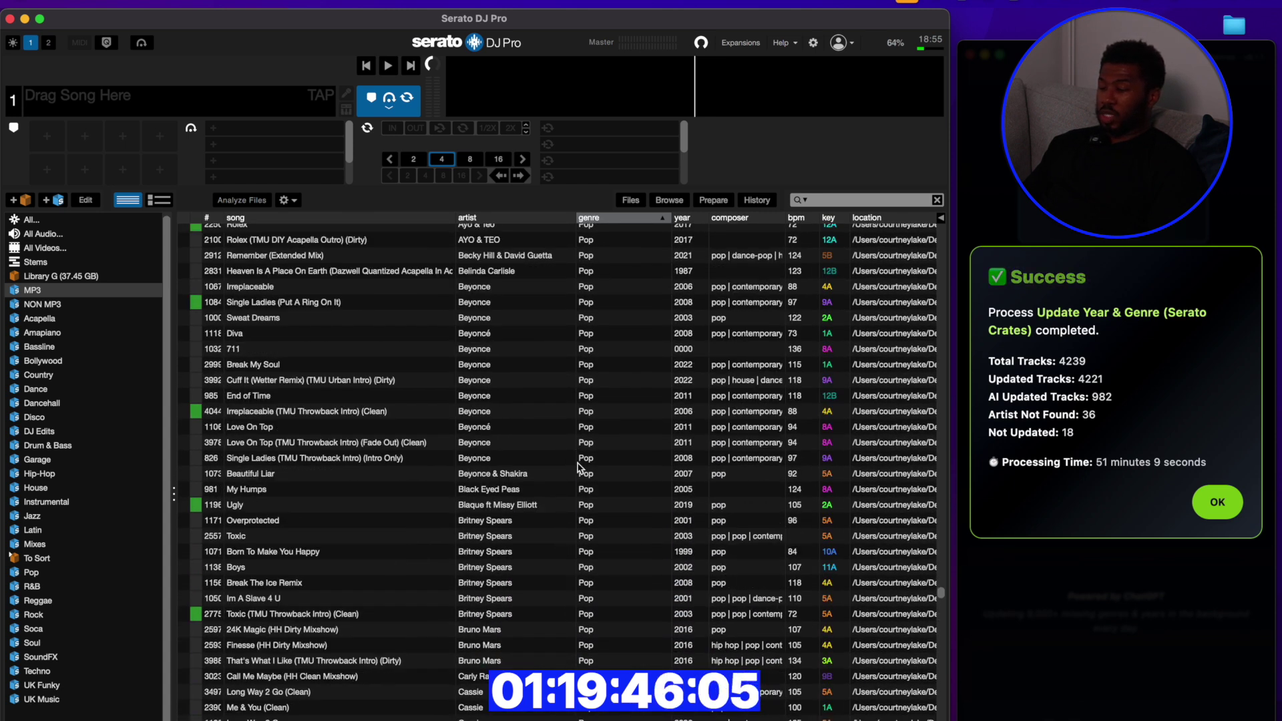
scroll(578, 466, "down", 4)
scroll(542, 369, "down", 3)
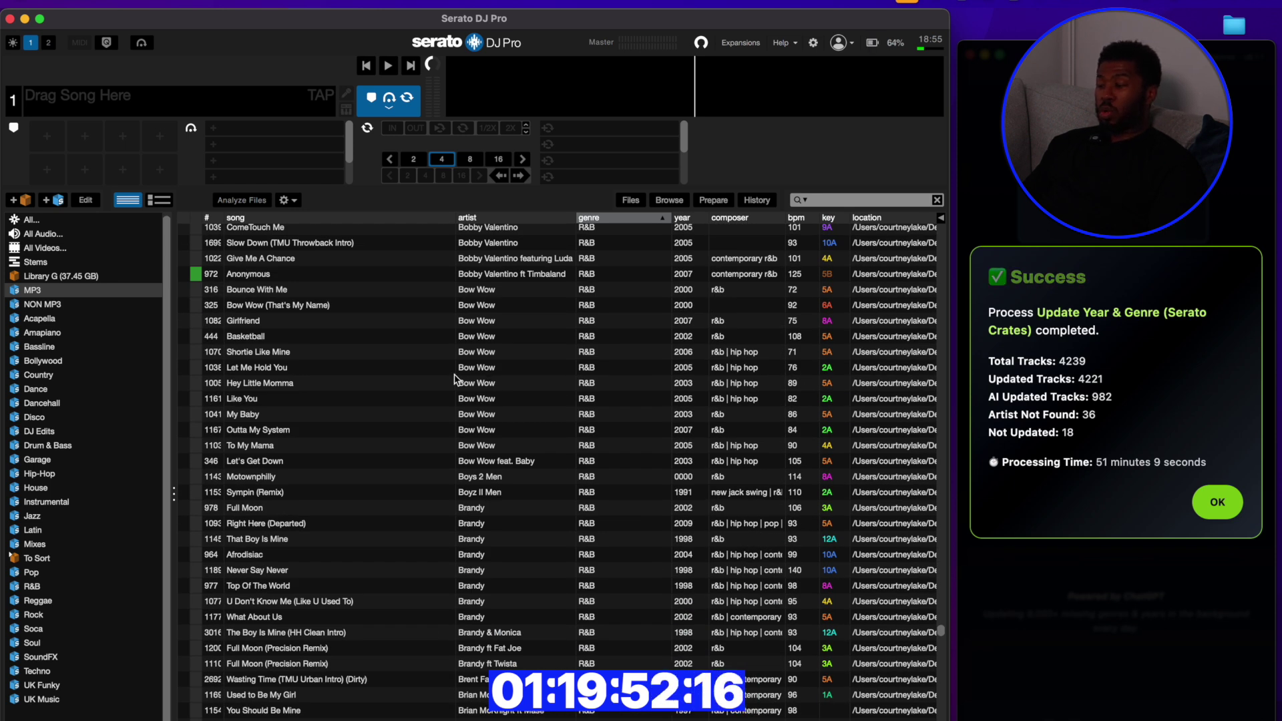
left_click(47, 477)
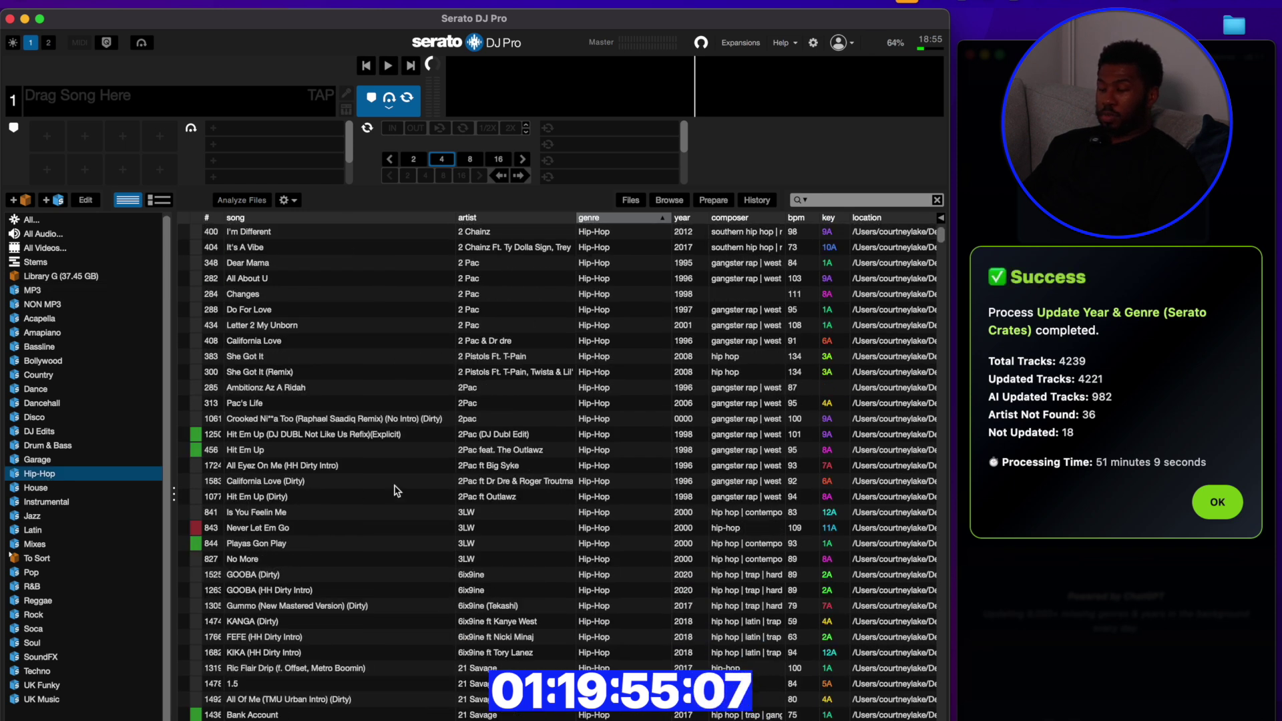
scroll(397, 490, "down", 2)
scroll(397, 491, "up", 2)
scroll(481, 445, "down", 8)
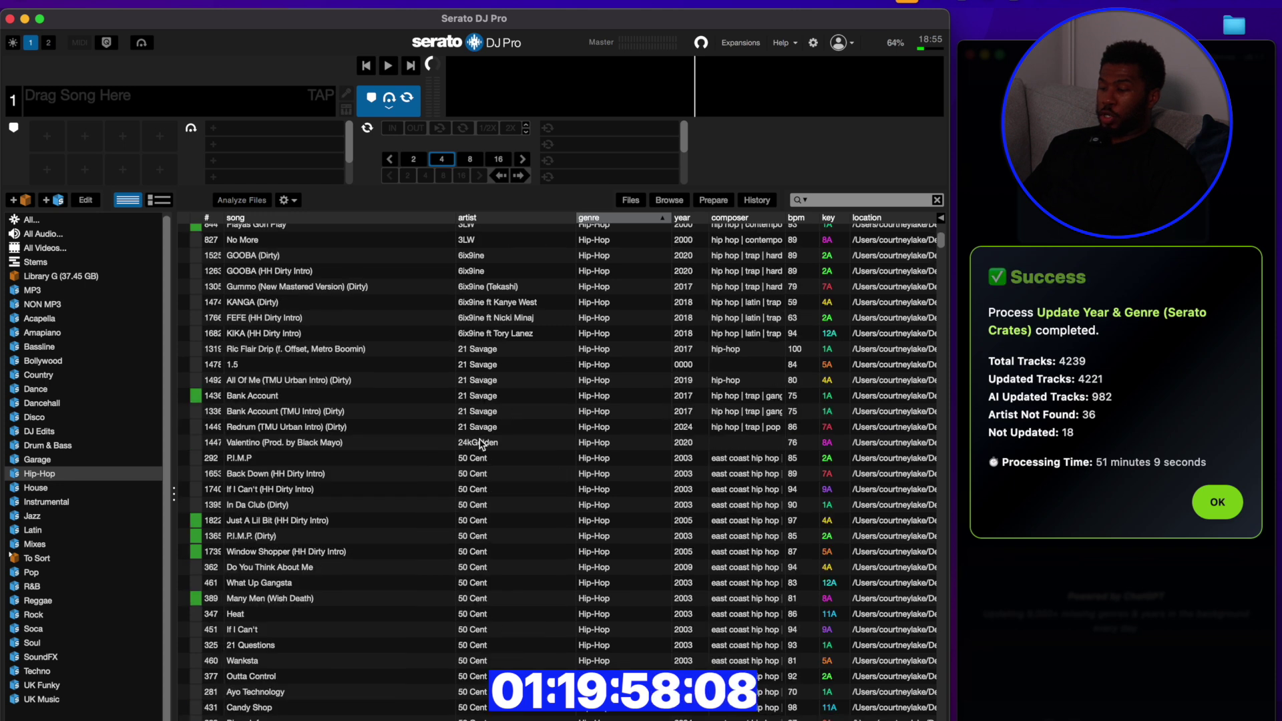
left_click(492, 398)
scroll(486, 512, "down", 3)
left_click(486, 514)
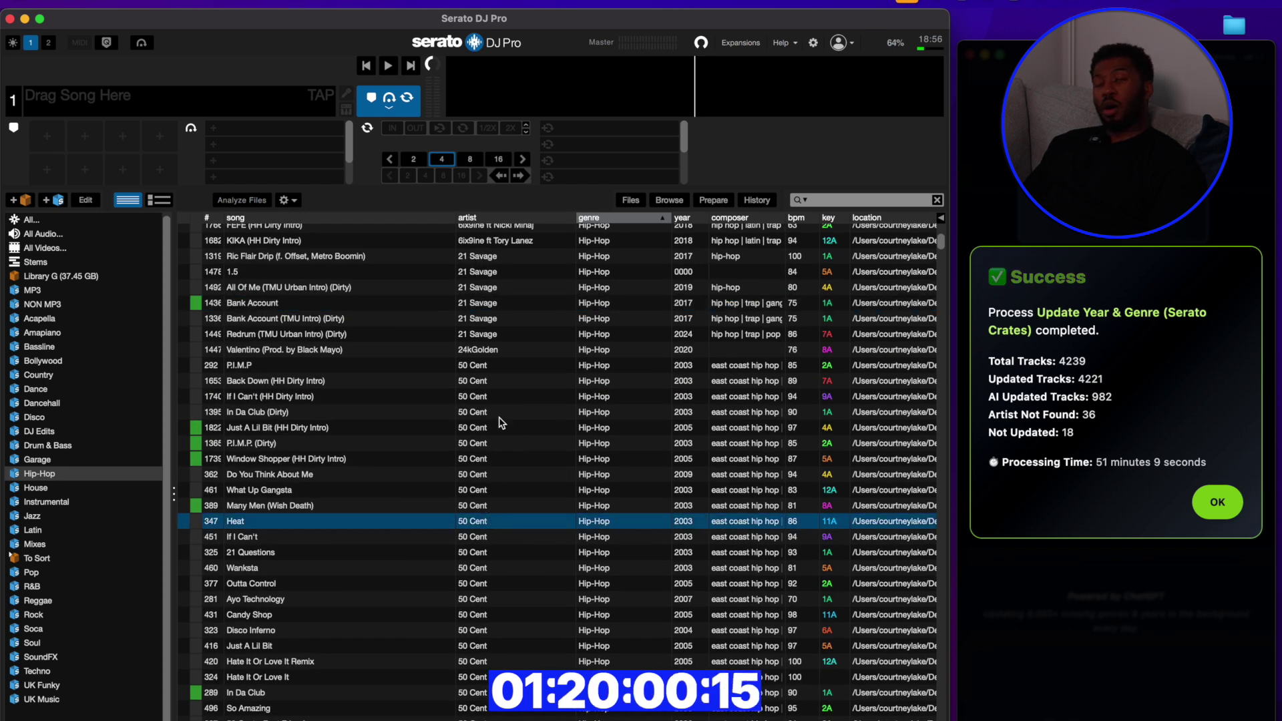
Show the R&B crate and narrow the crate sidebar to widen the track list.
left_click(34, 588)
scroll(458, 517, "down", 15)
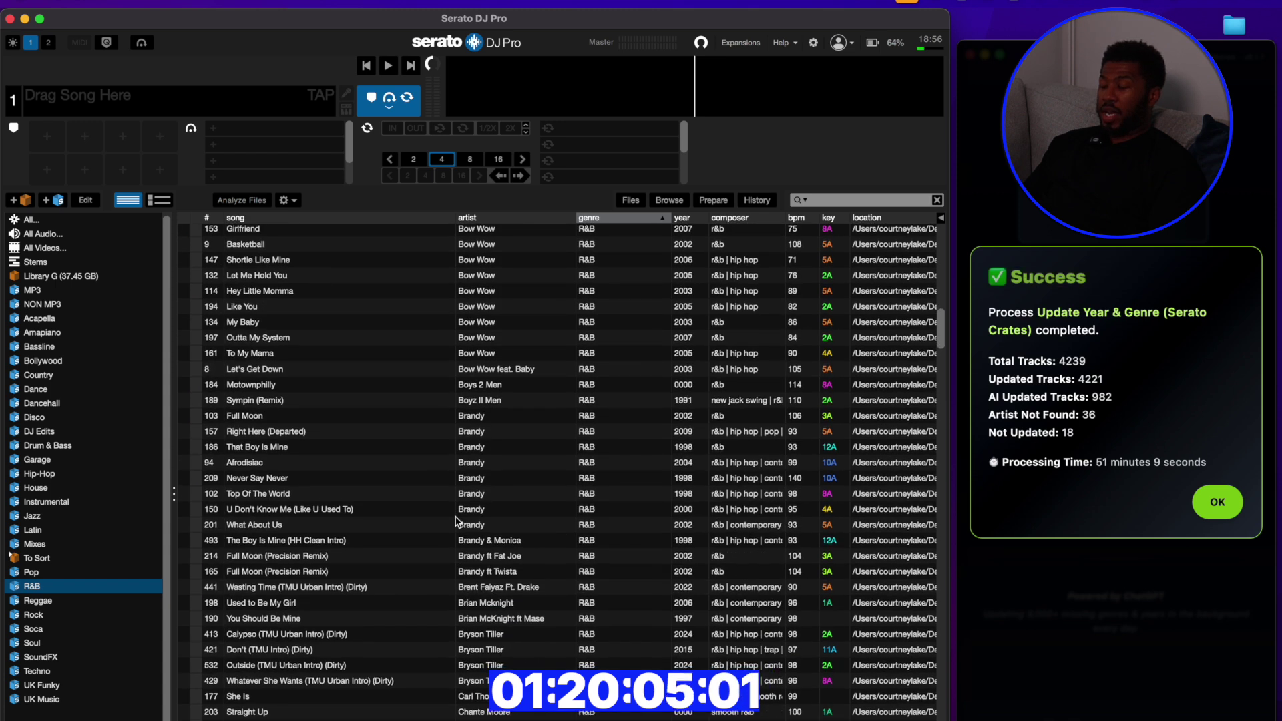
left_click_drag(173, 496, 130, 495)
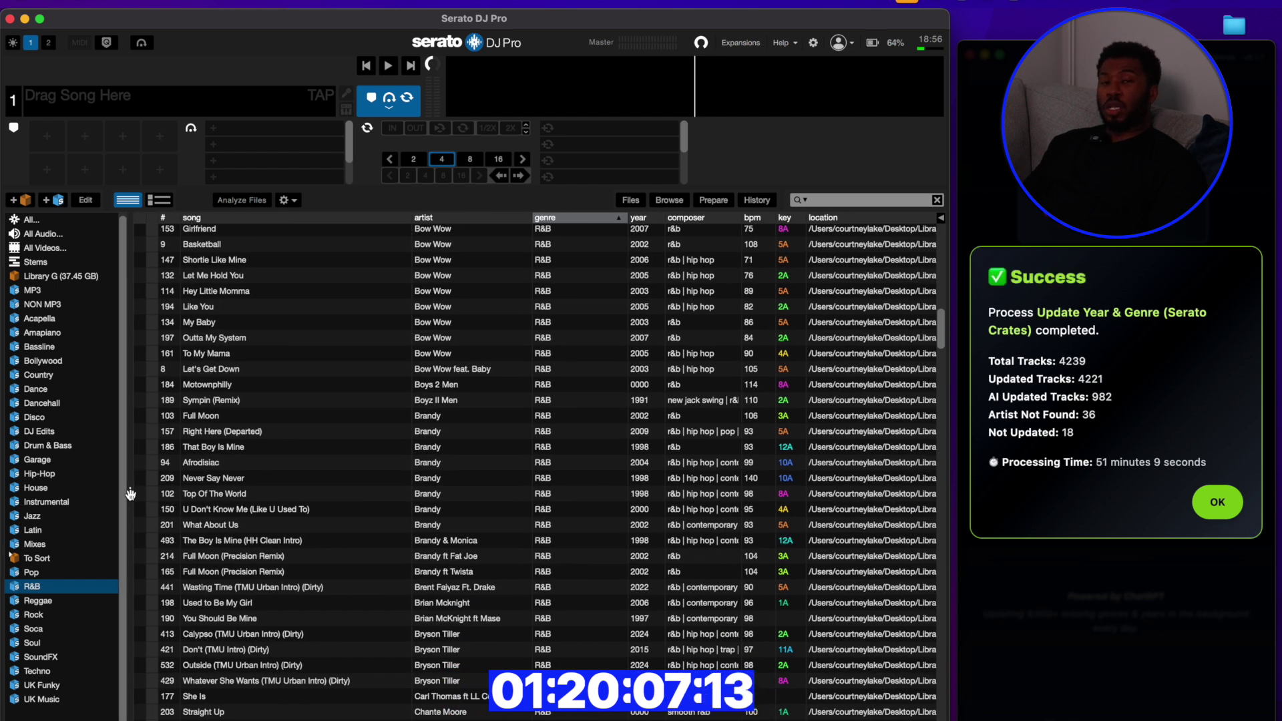